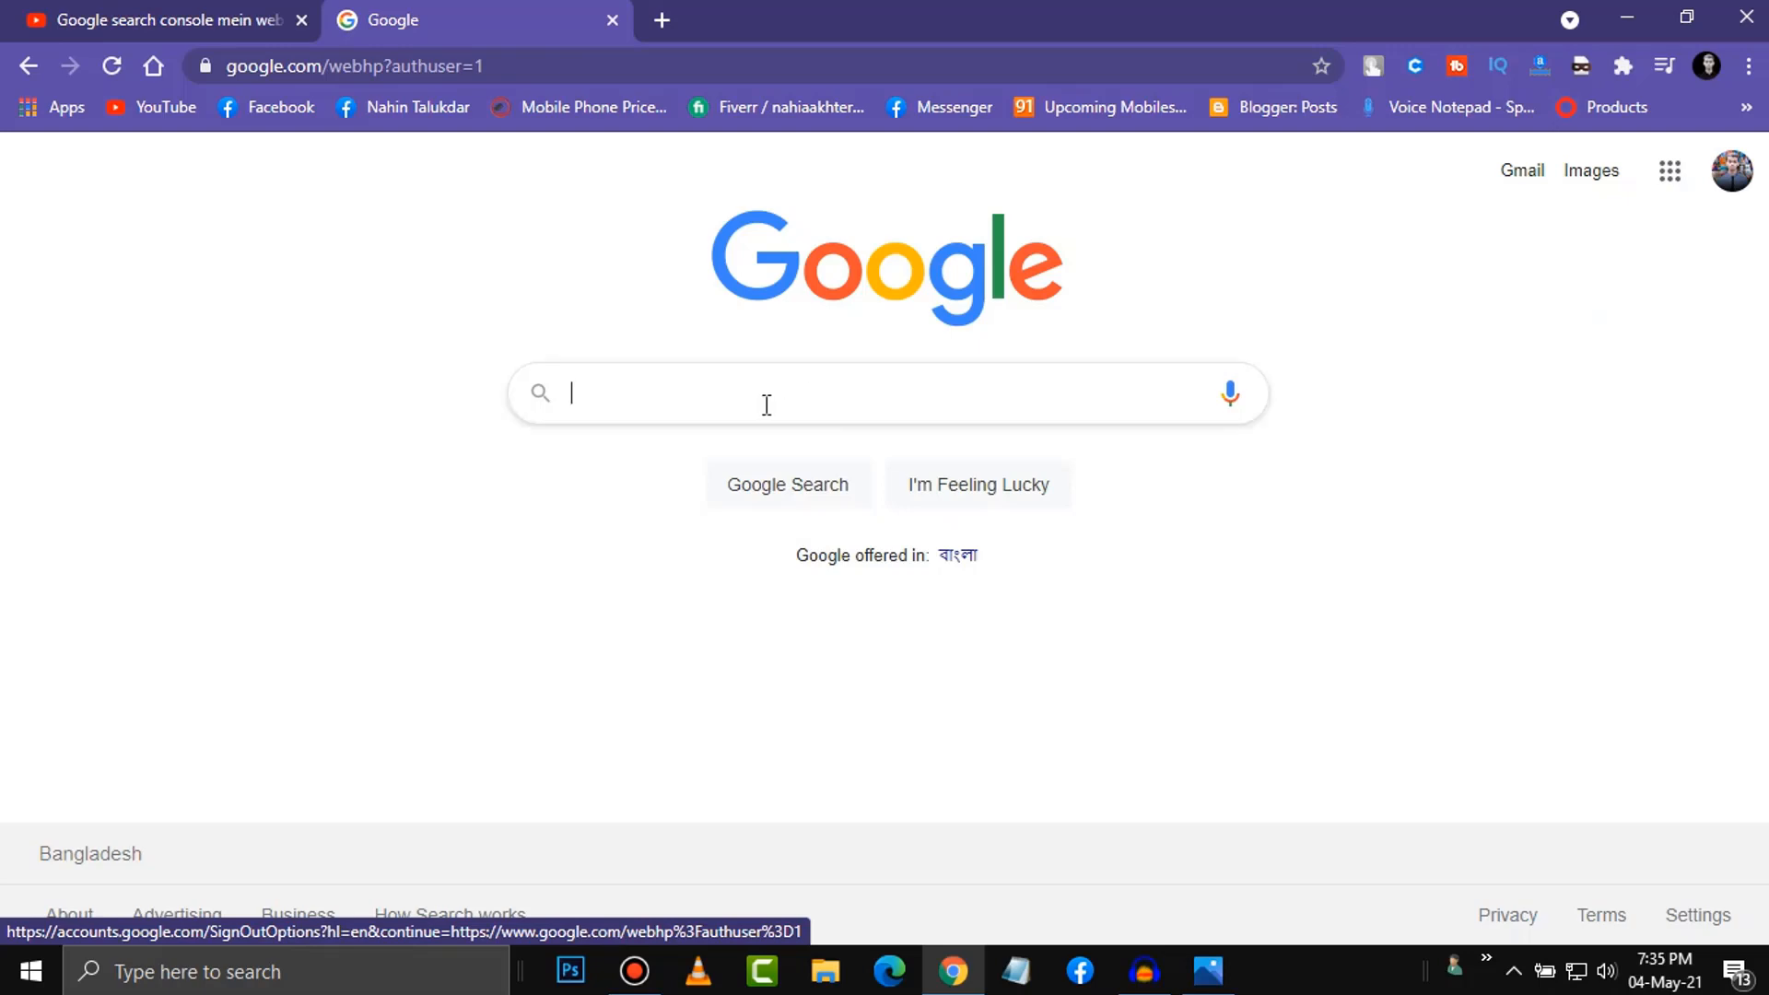
Search Google for "google search console", open the Google Search Console tool page and start the console.
{"action": "type", "text": "oo"}
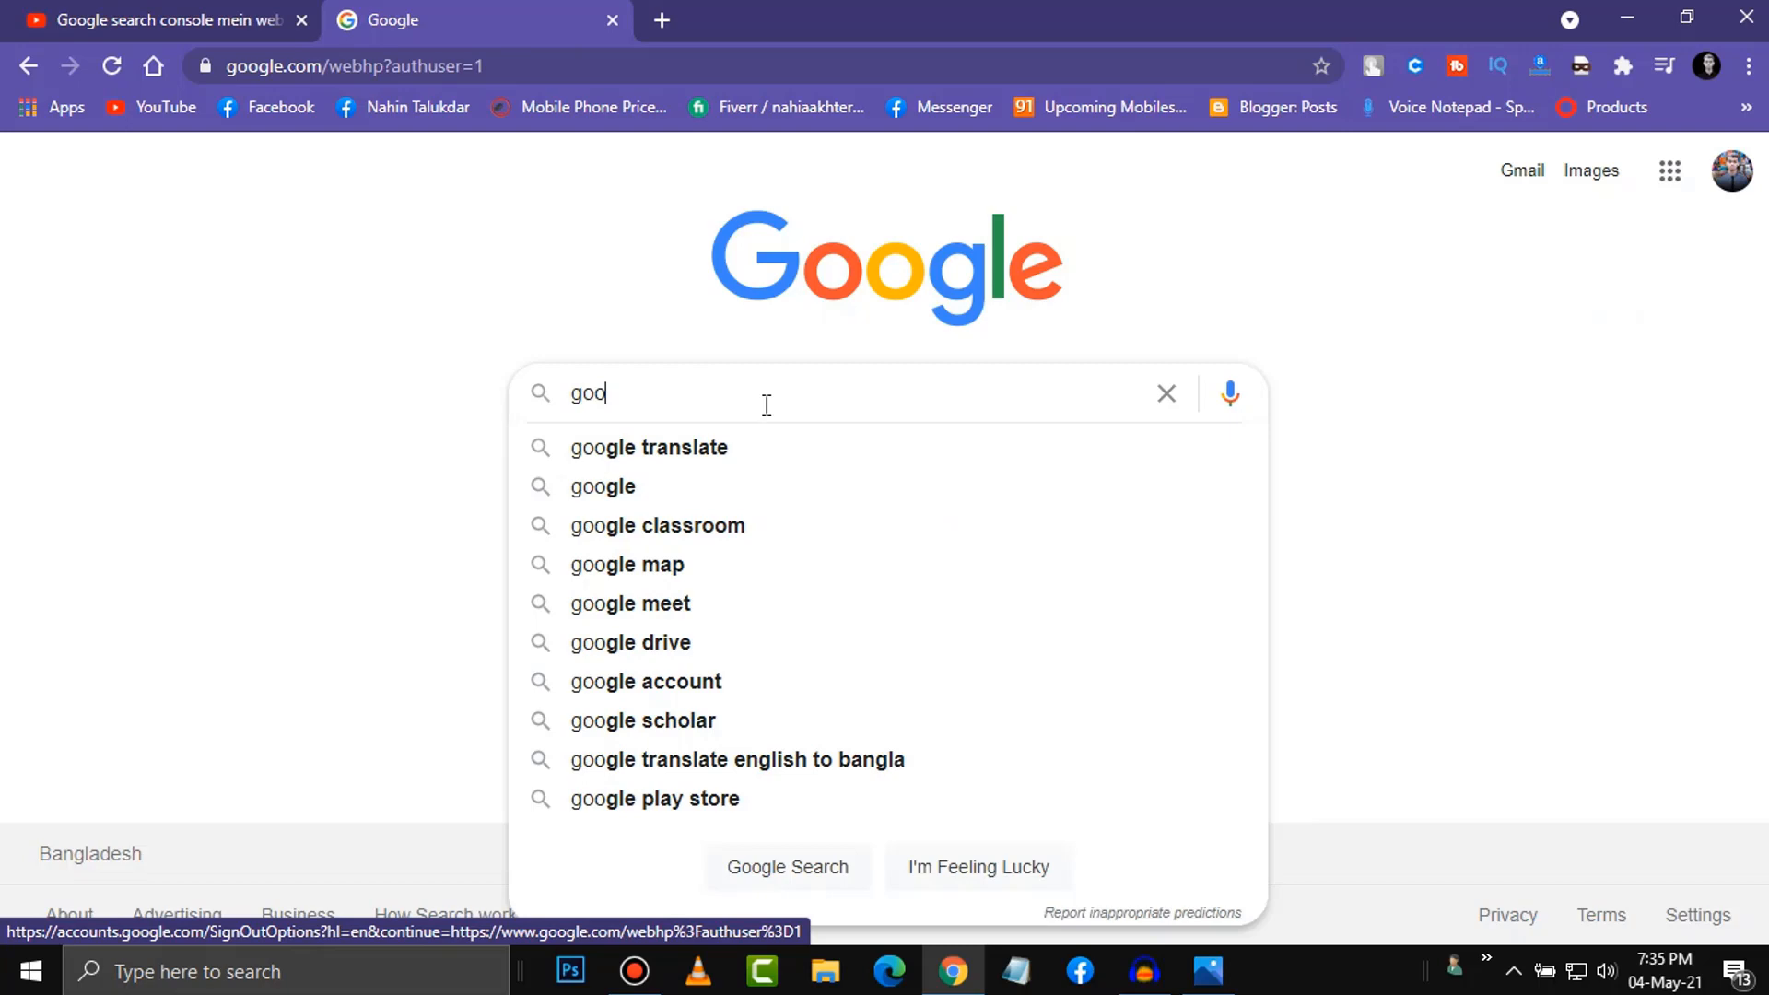
{"action": "key", "text": "Down"}
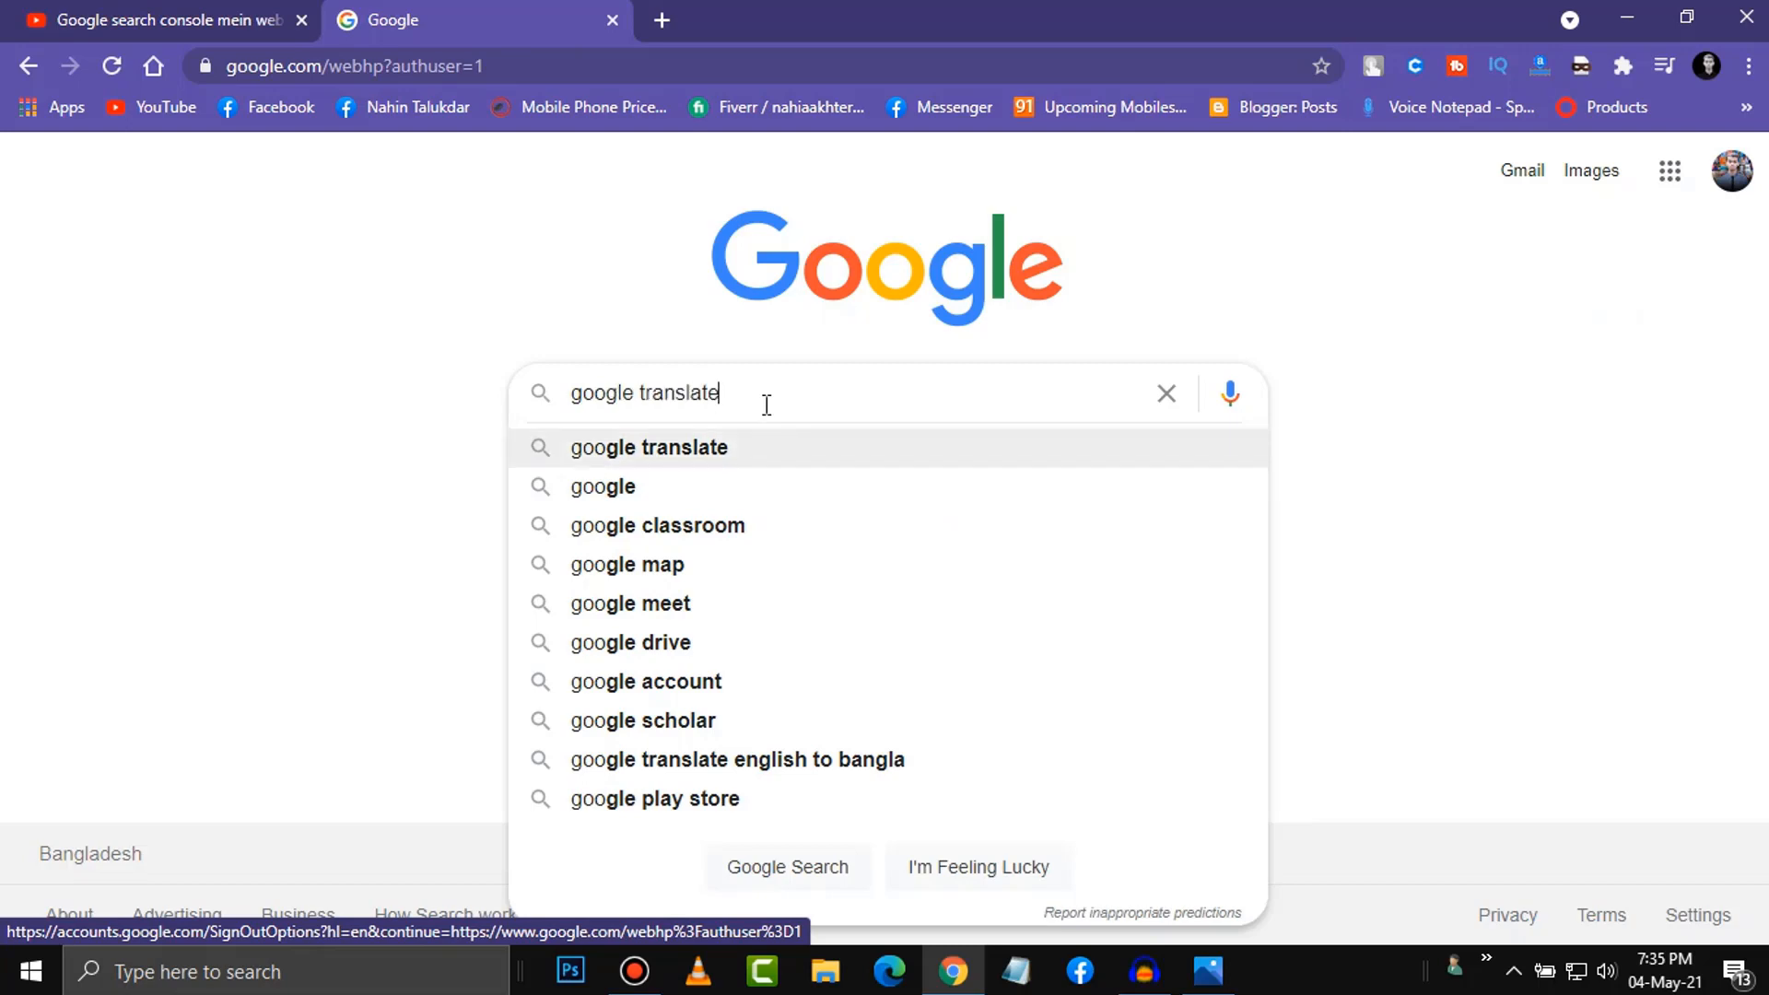
{"action": "key", "text": "Down"}
{"action": "type", "text": "search"}
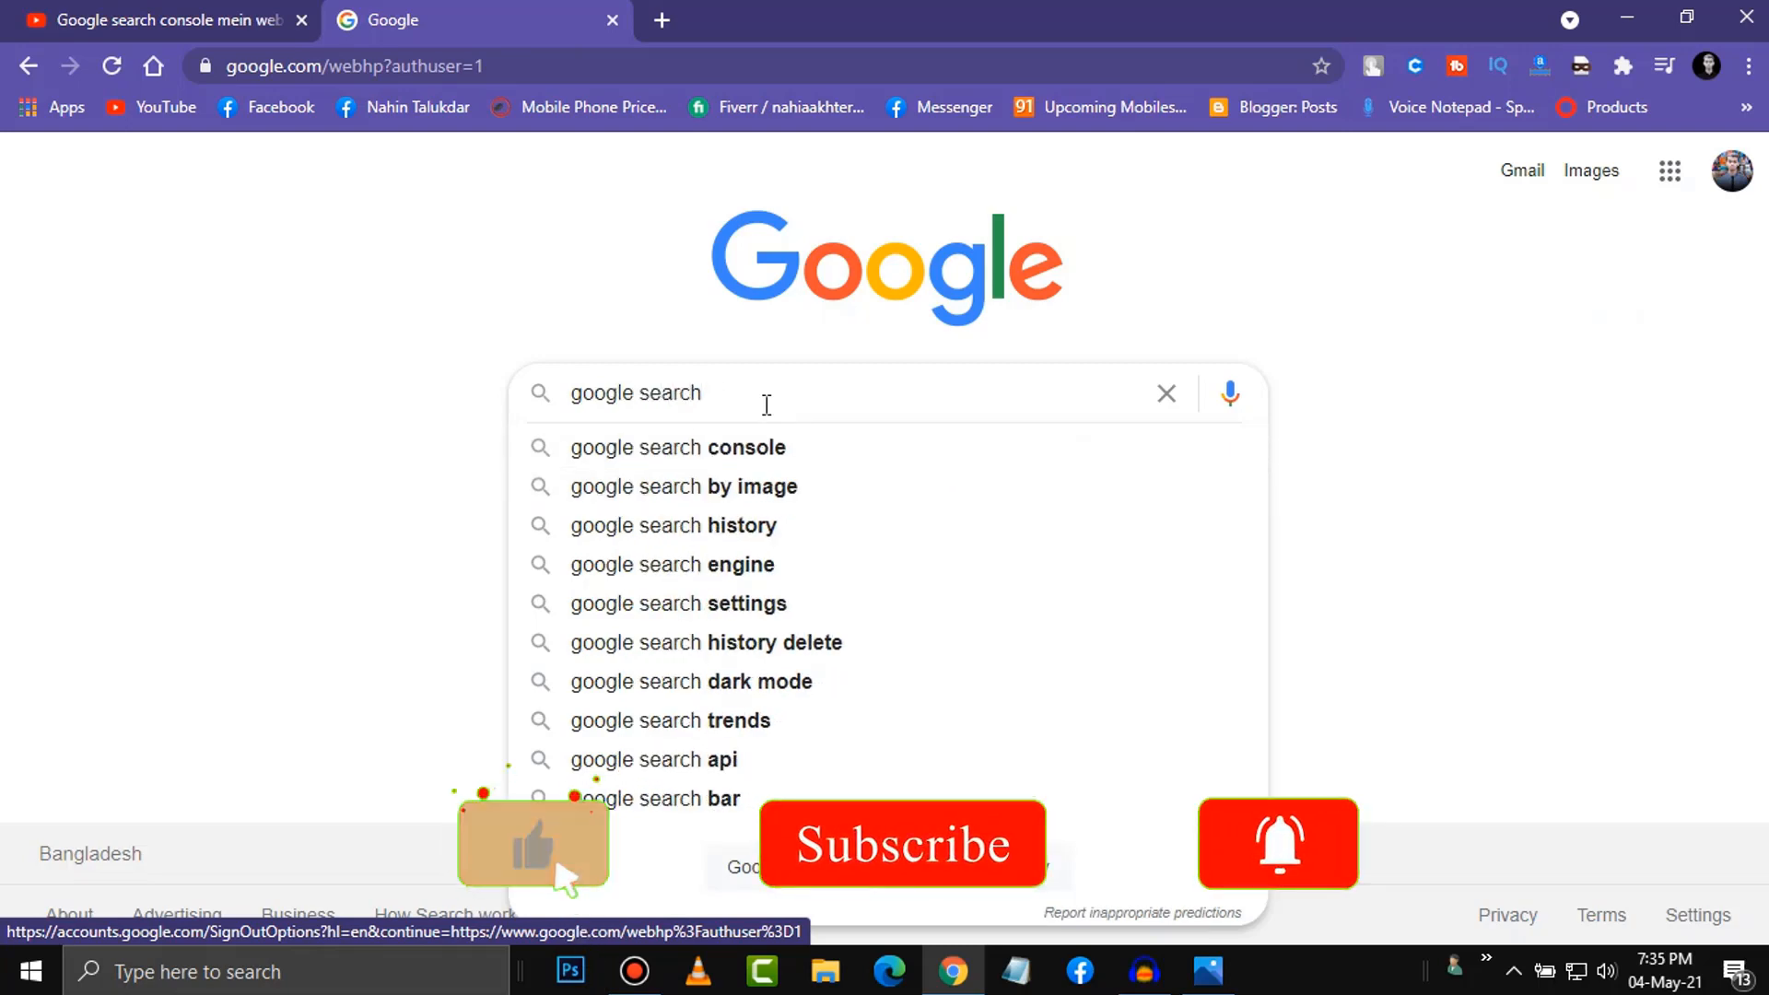
{"action": "left_click", "coordinate": [824, 452]}
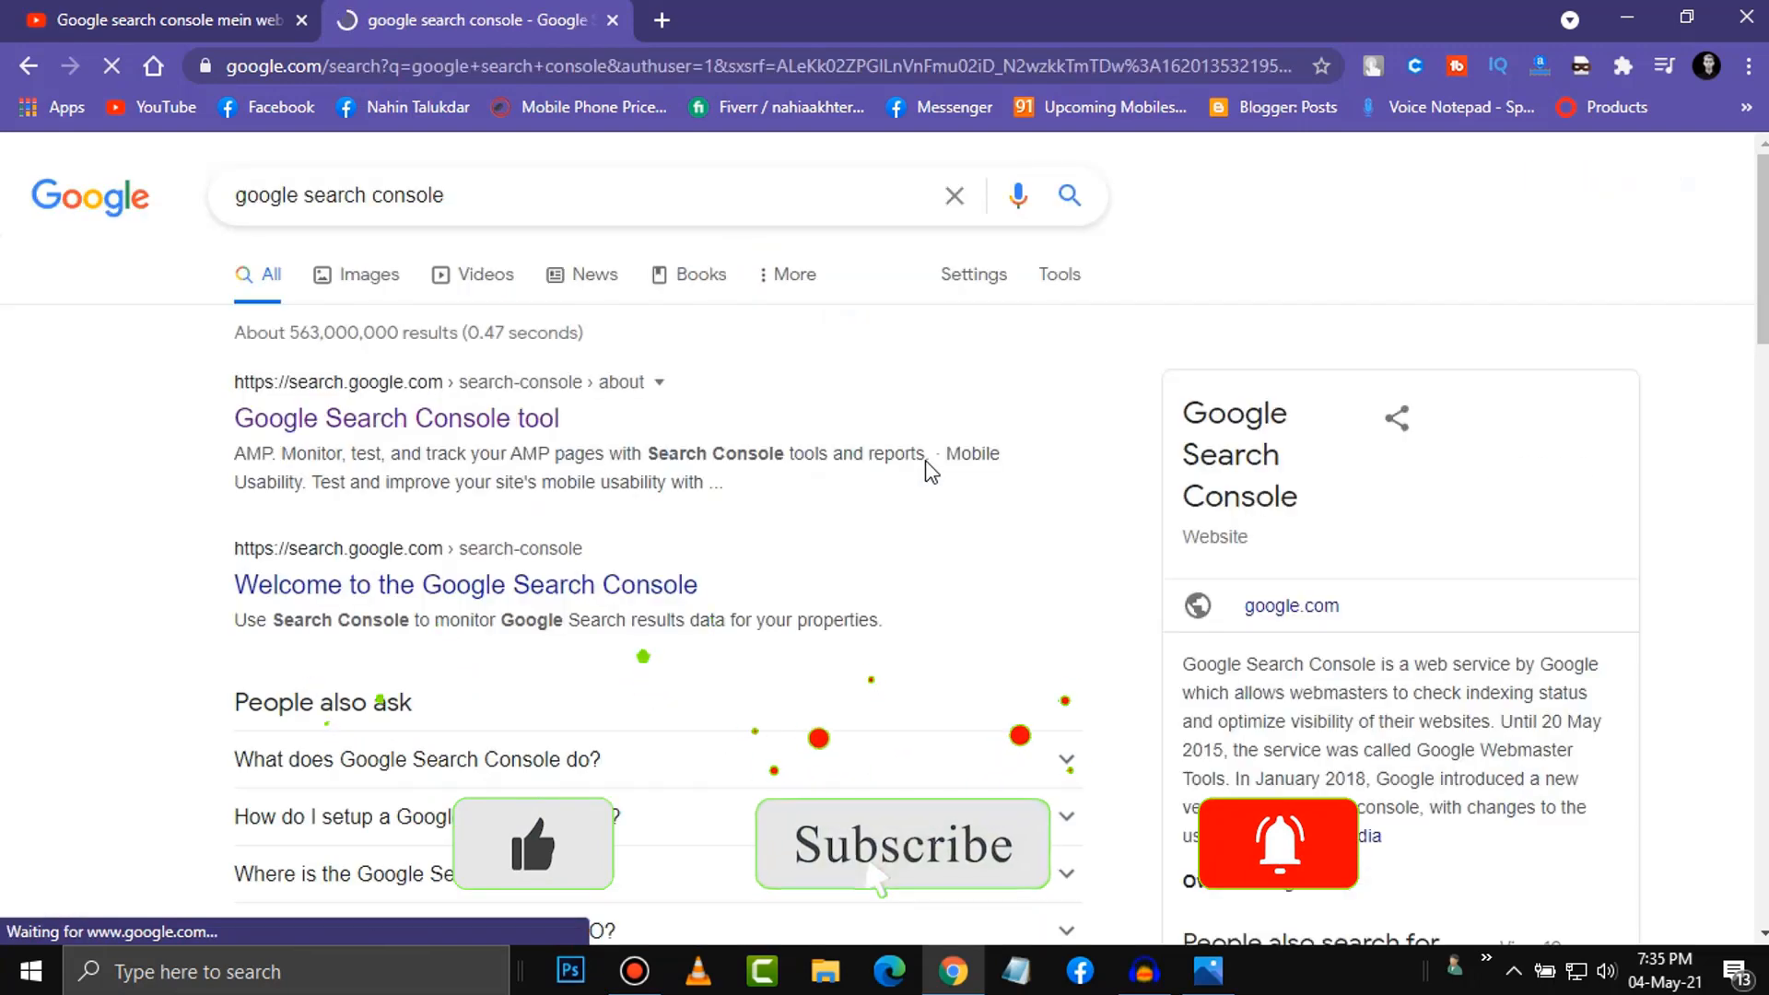
{"action": "left_click", "coordinate": [505, 429]}
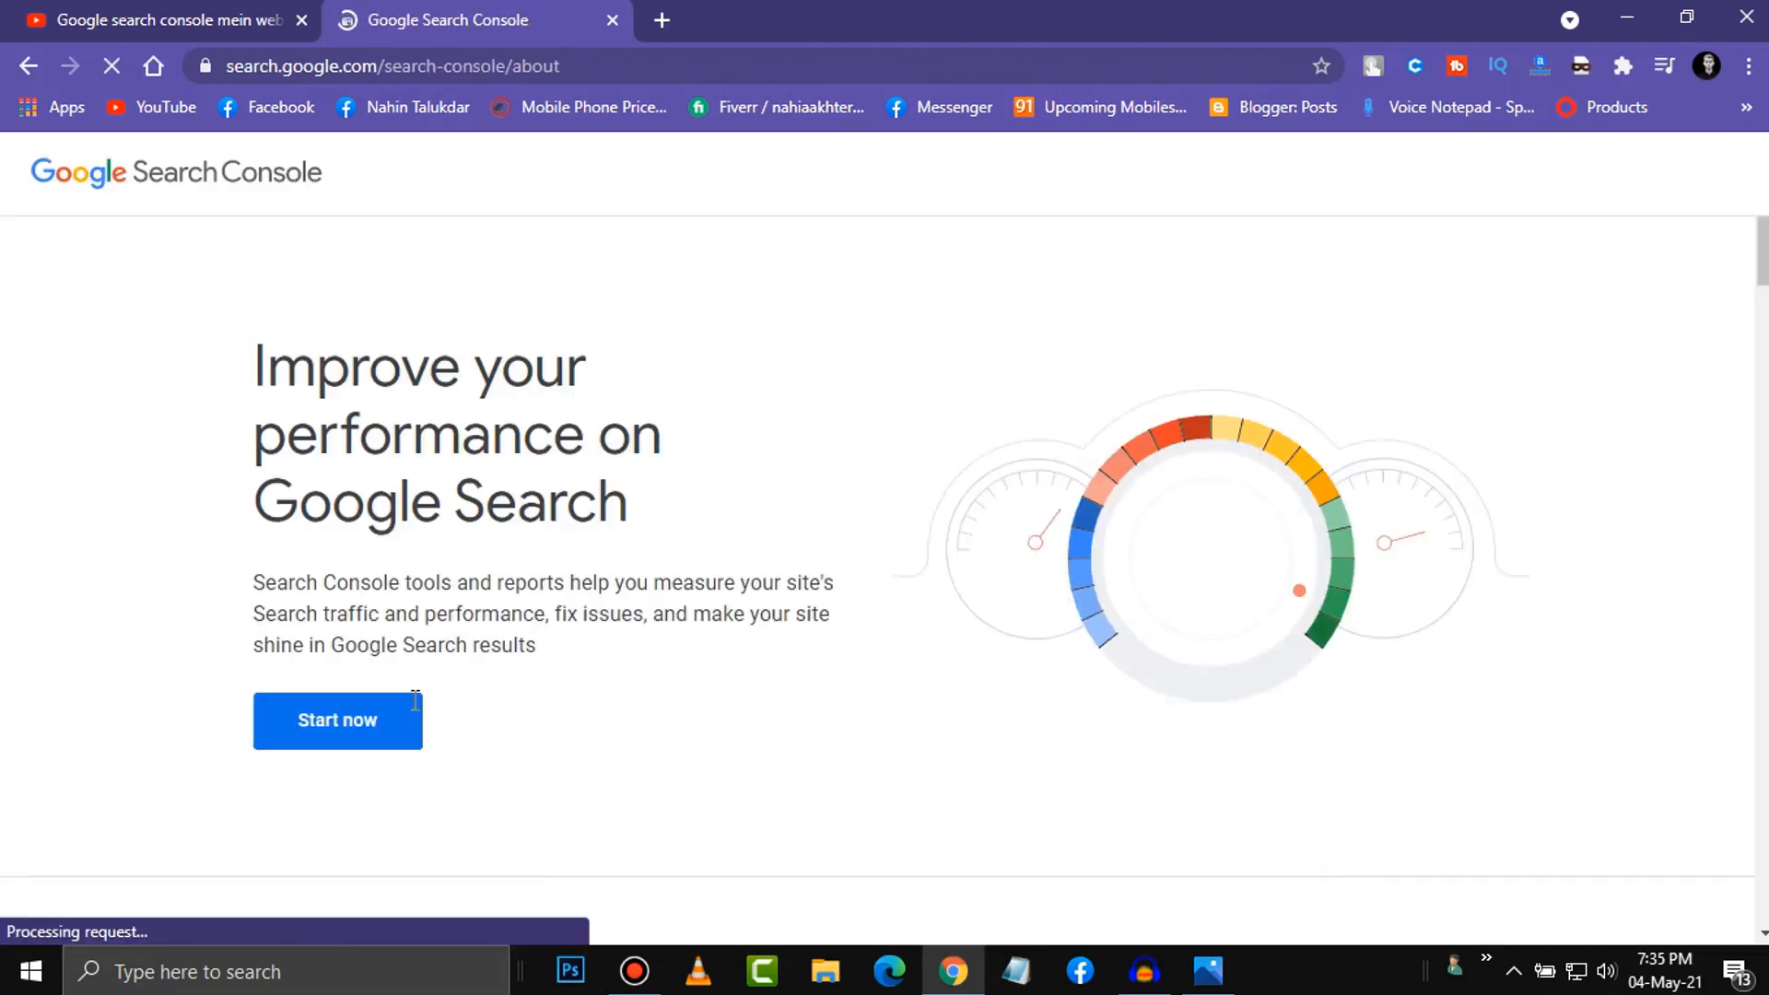
{"action": "left_click", "coordinate": [375, 732]}
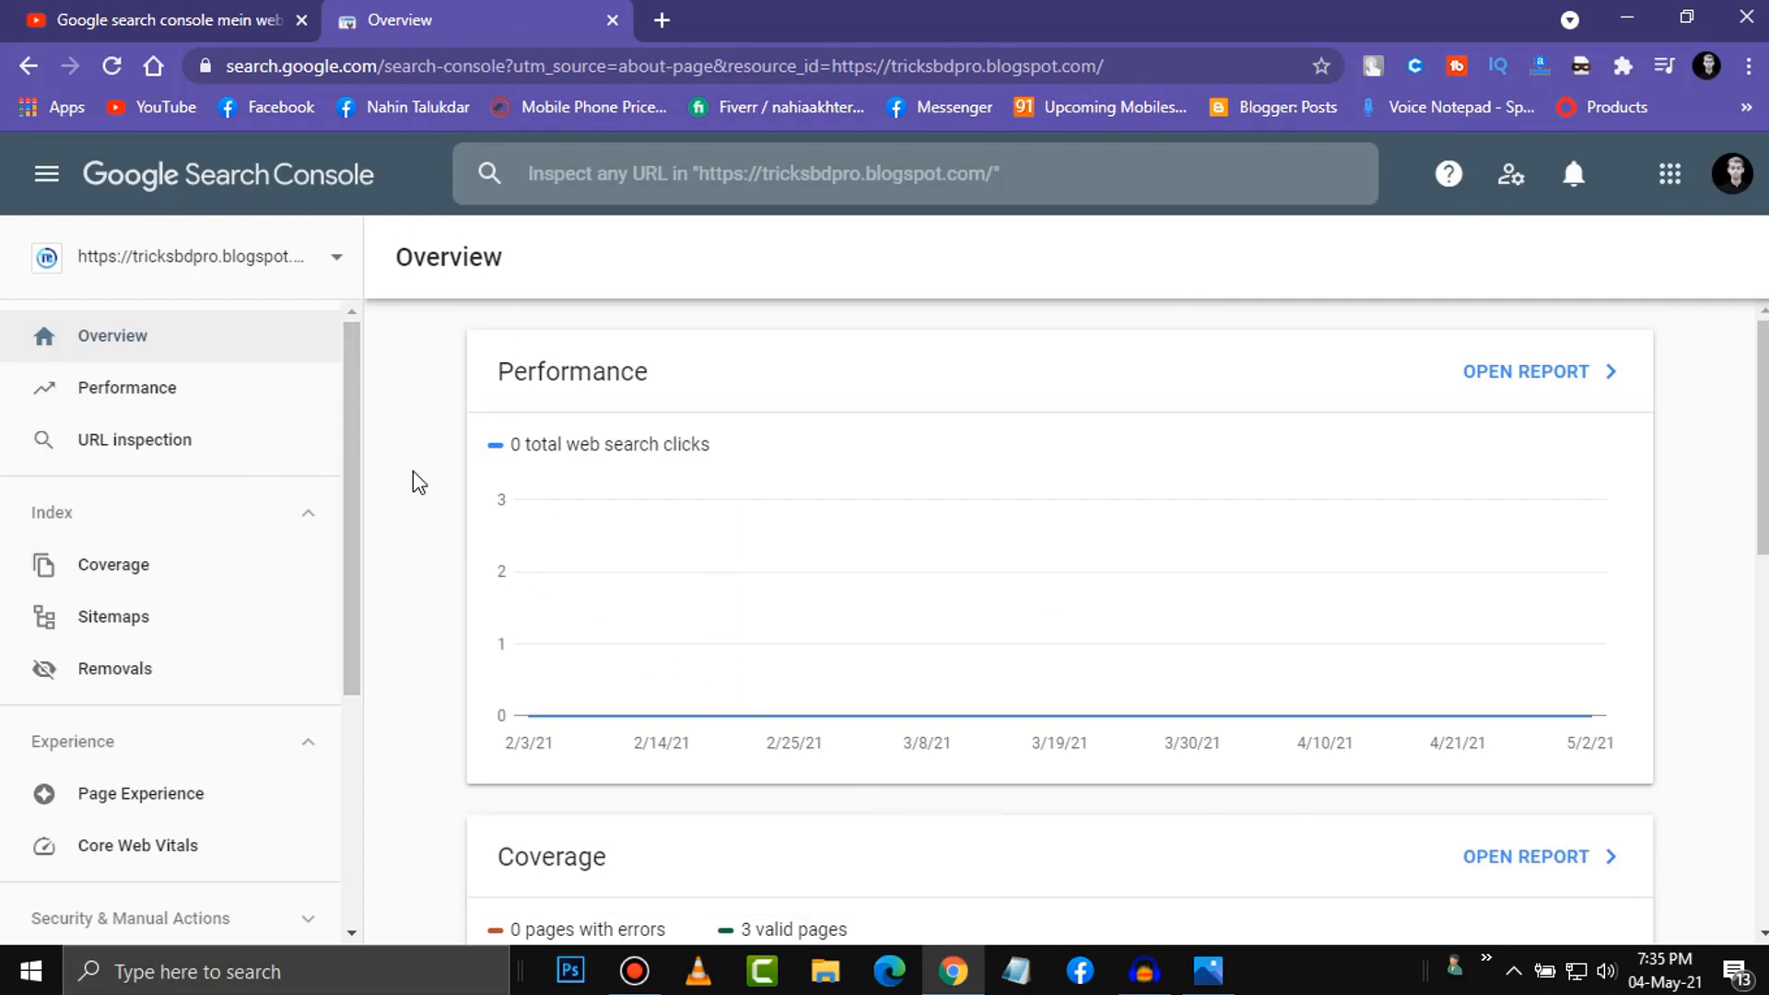
Start adding a new property and choose the URL prefix type for entering the site address.
{"action": "left_click", "coordinate": [340, 267]}
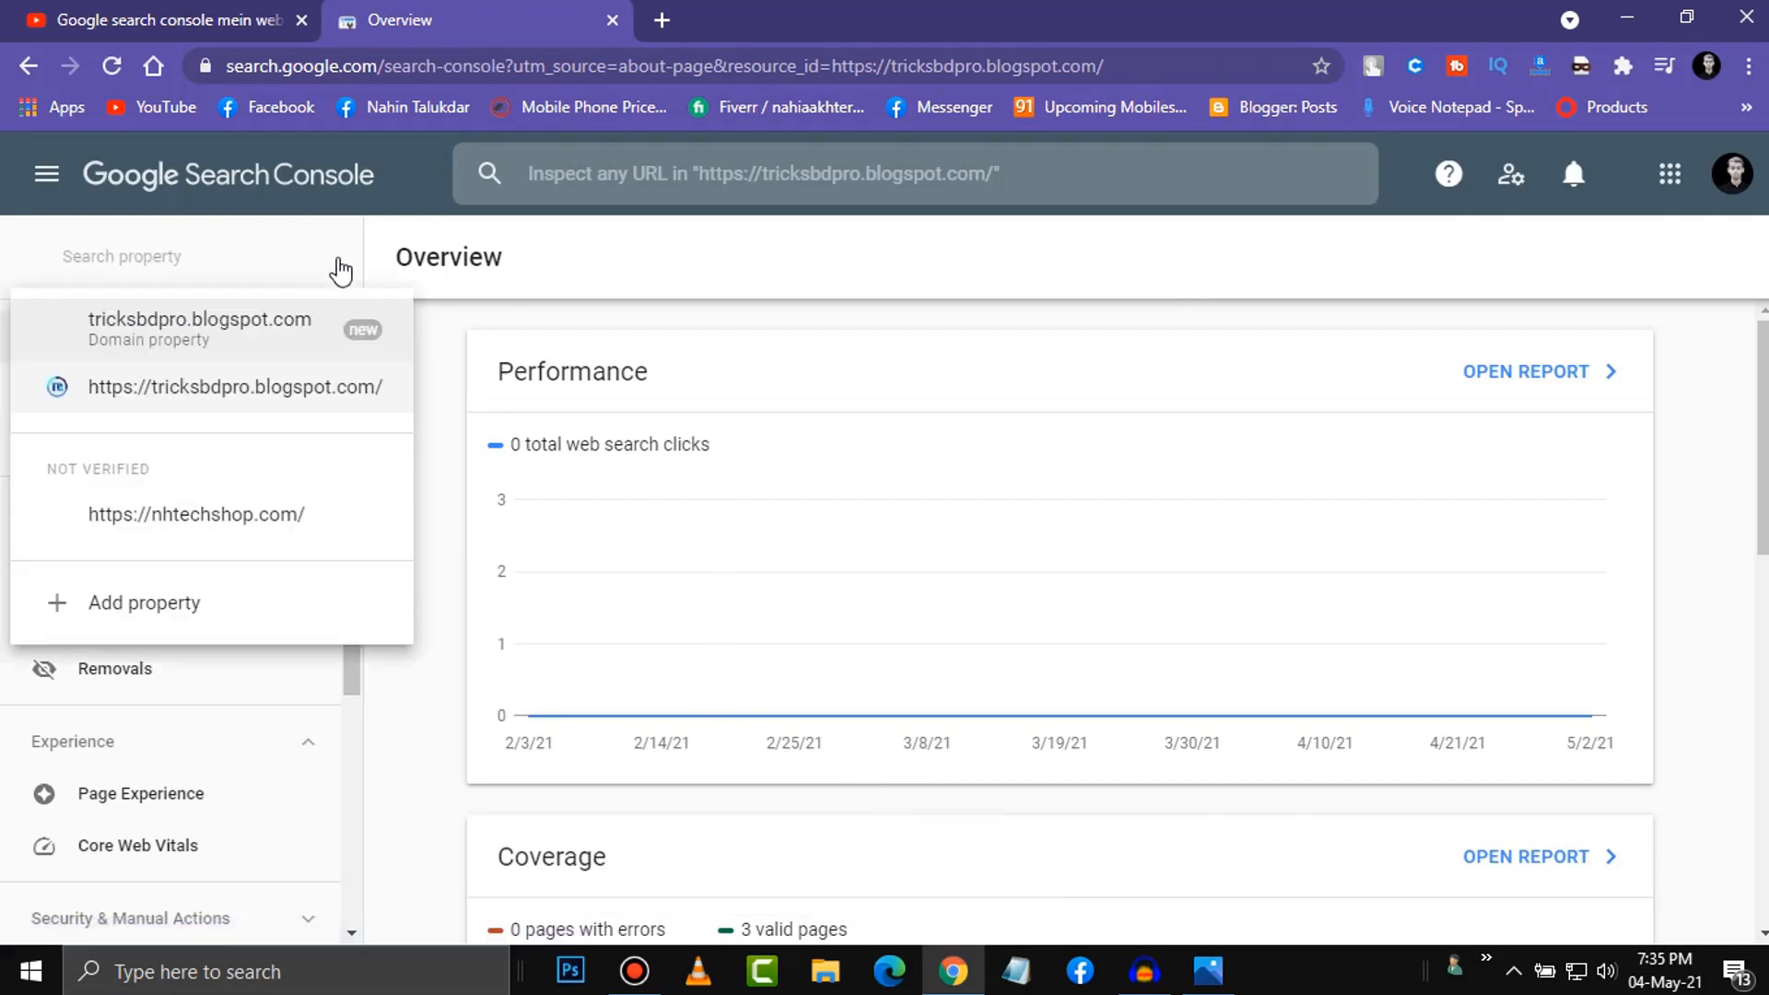
{"action": "left_click", "coordinate": [426, 374]}
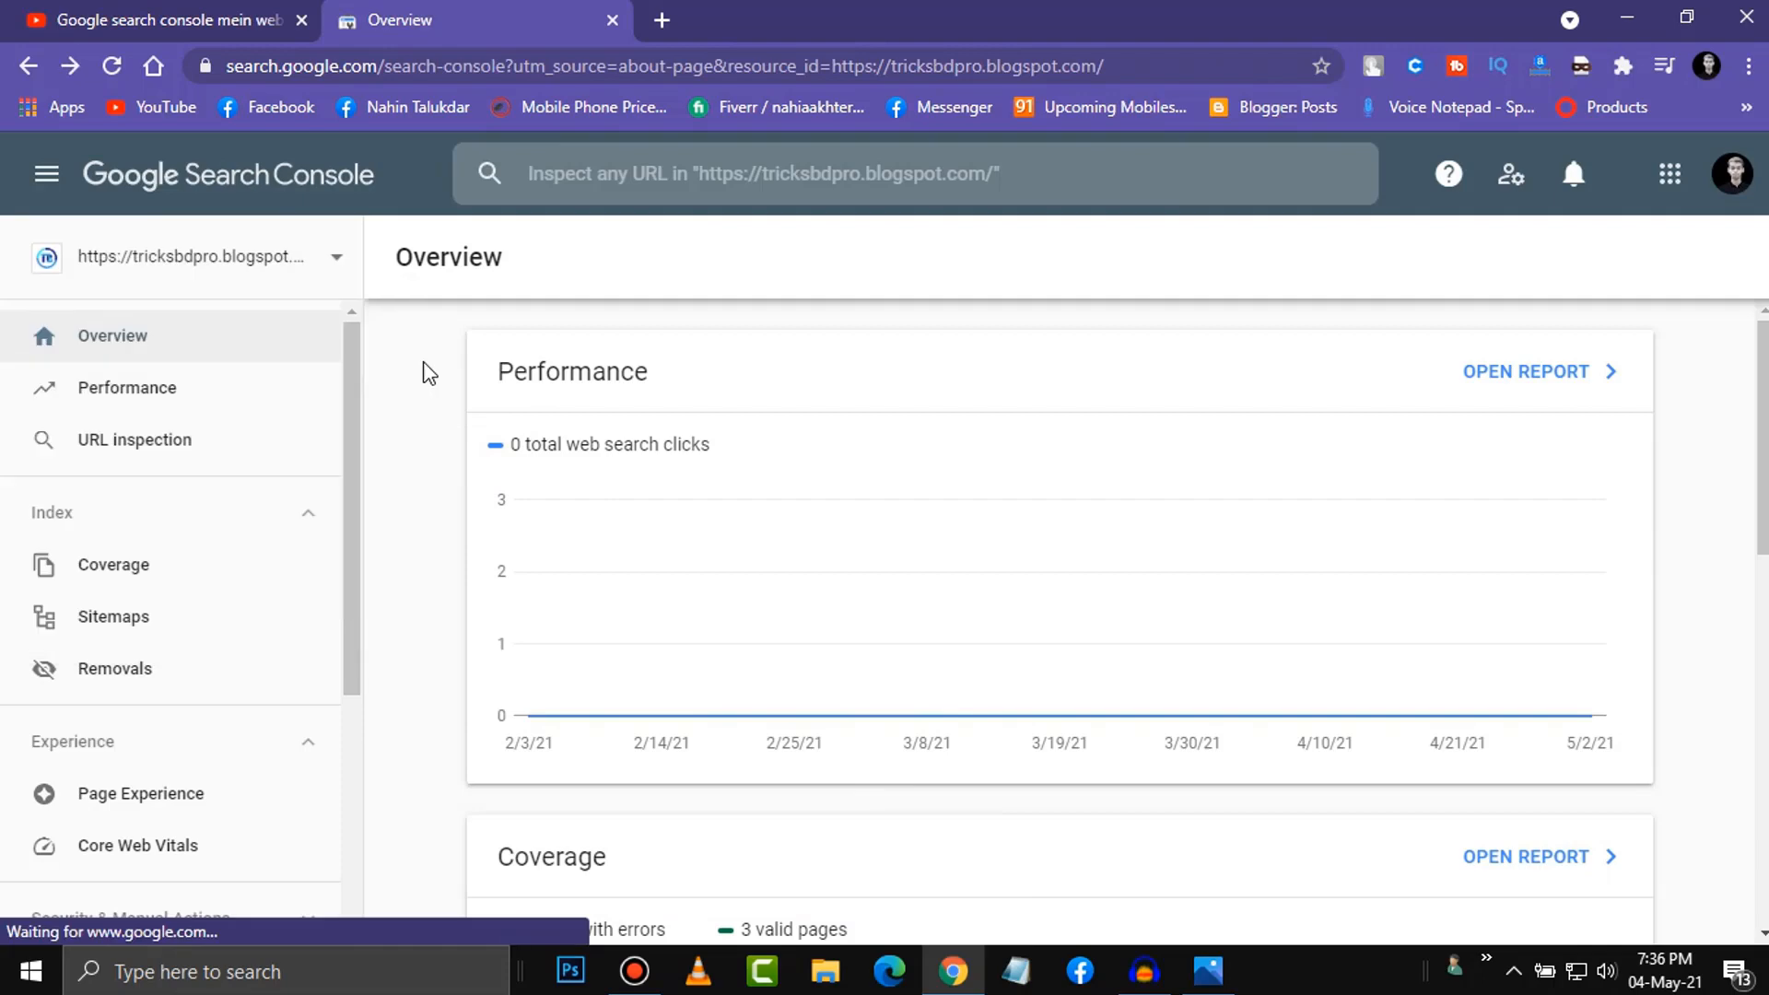
{"action": "left_click", "coordinate": [320, 276]}
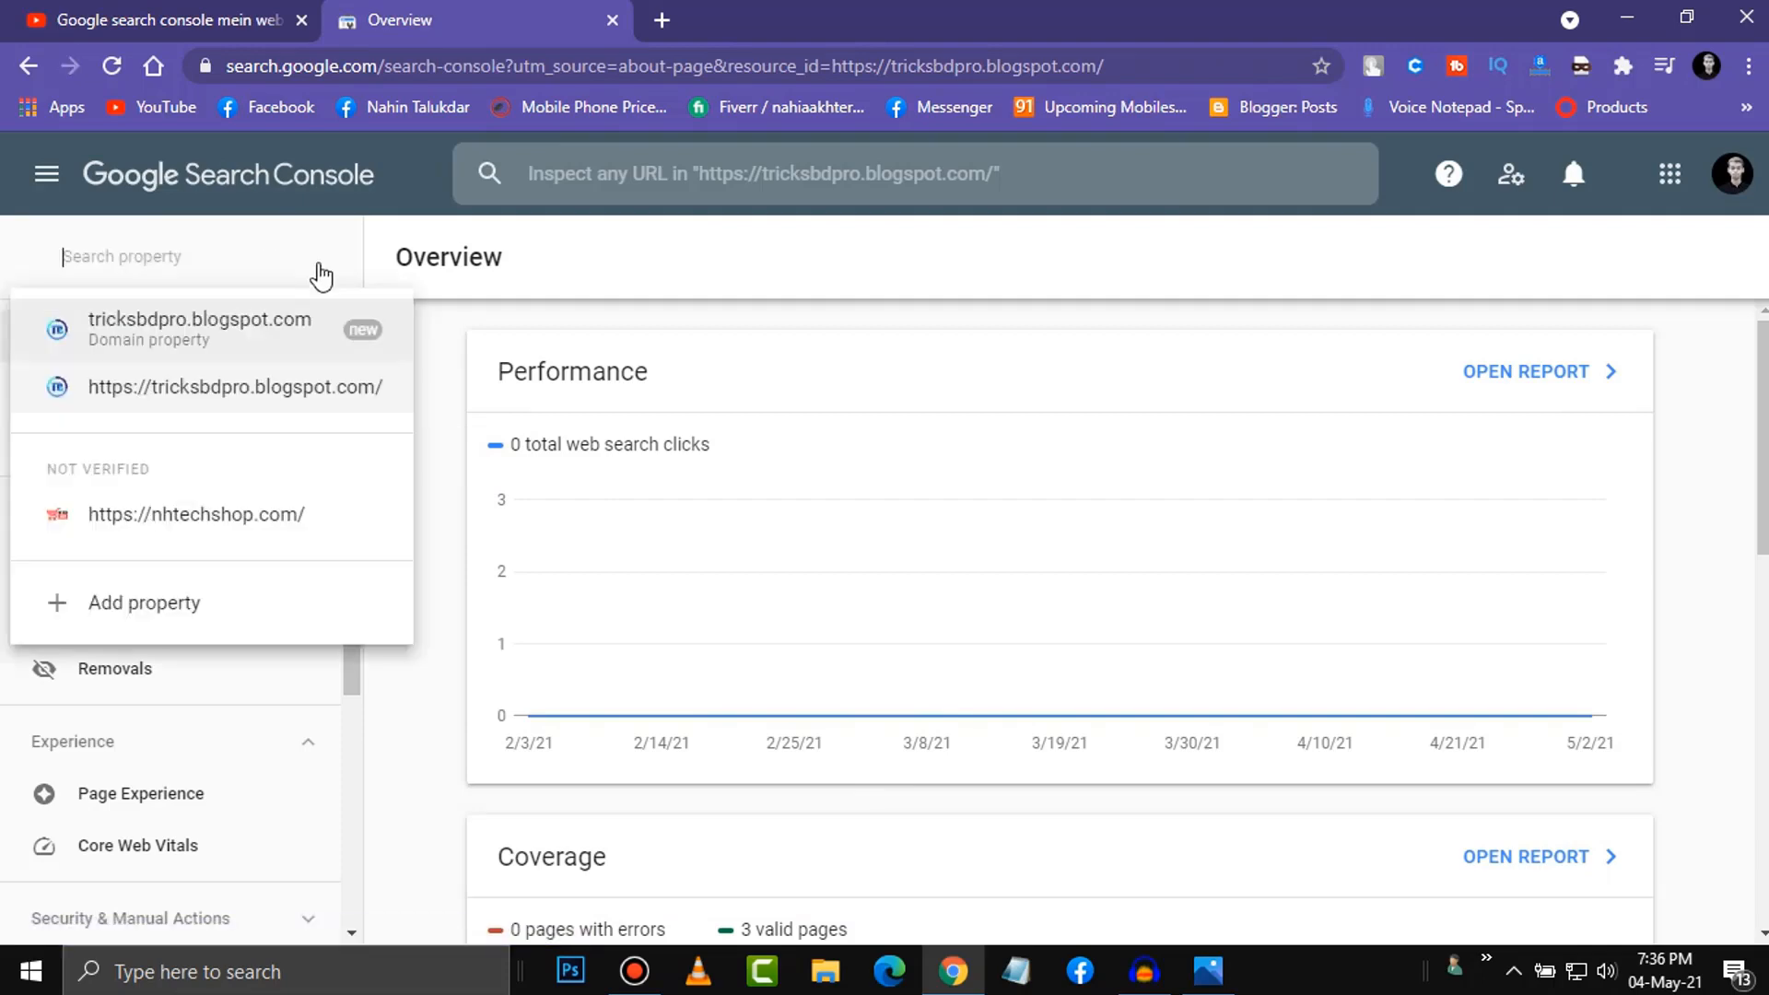
{"action": "left_click", "coordinate": [191, 608]}
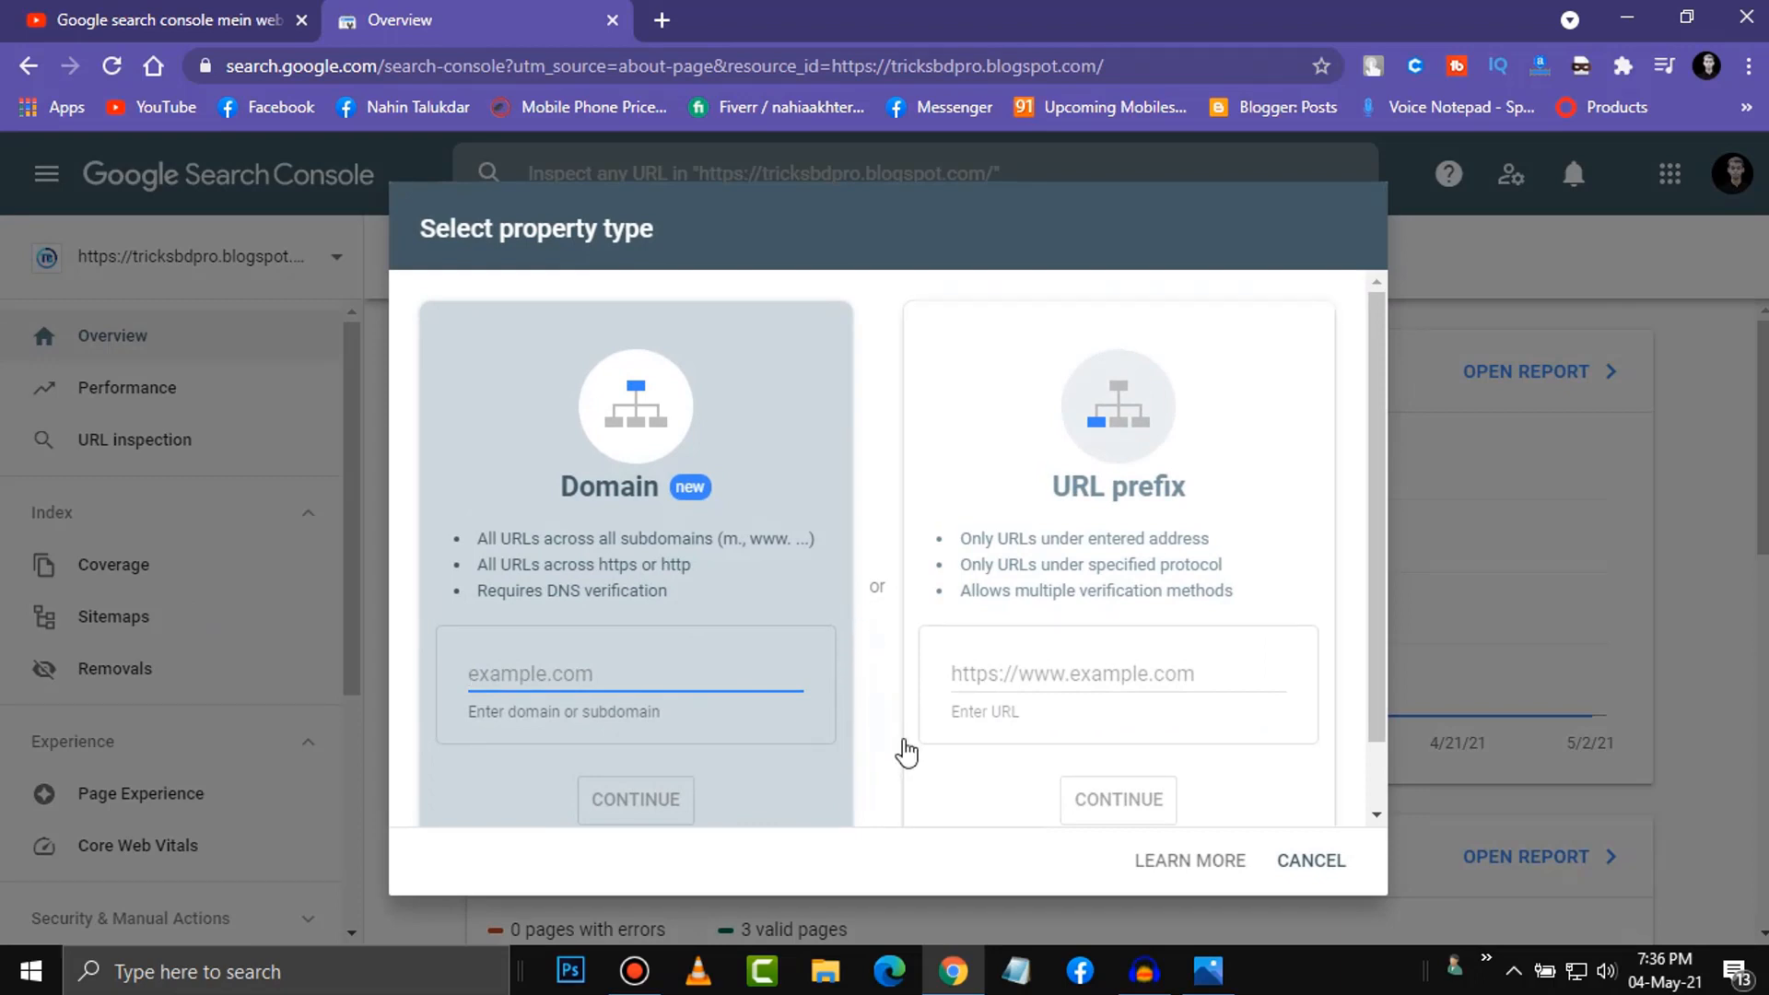
{"action": "scroll", "coordinate": [903, 751], "scroll_direction": "down", "scroll_amount": 1}
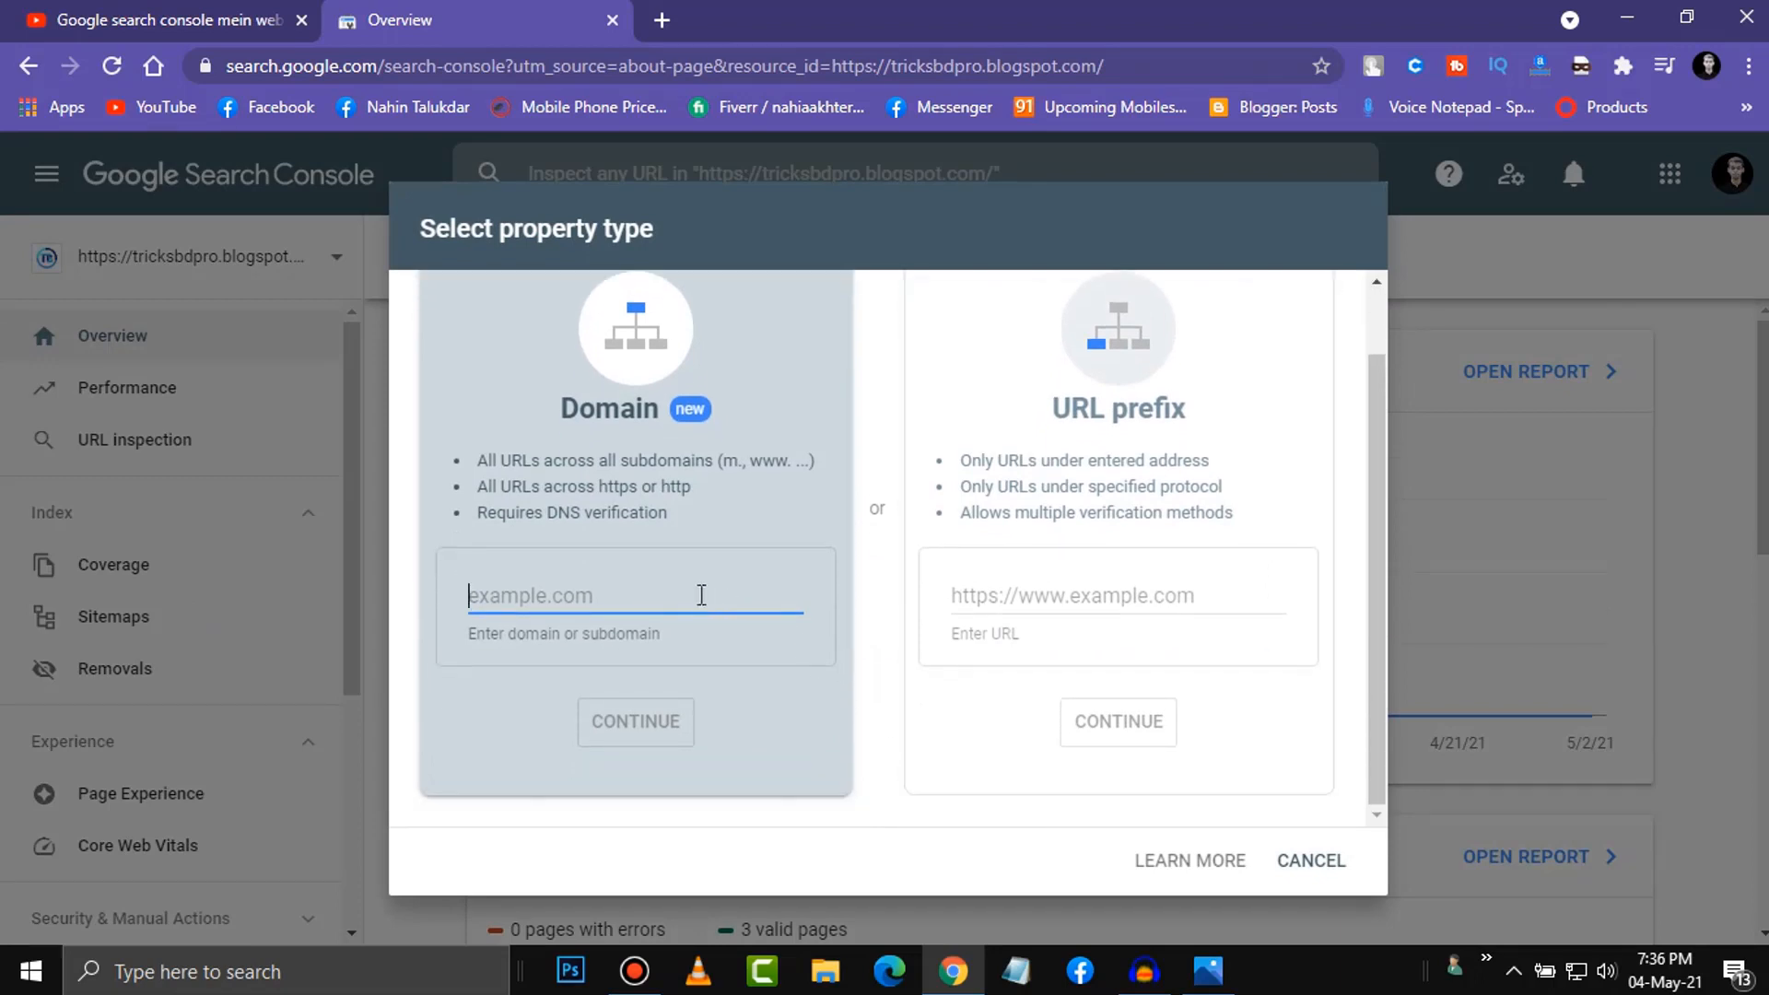
{"action": "scroll", "coordinate": [707, 596], "scroll_direction": "up", "scroll_amount": 1}
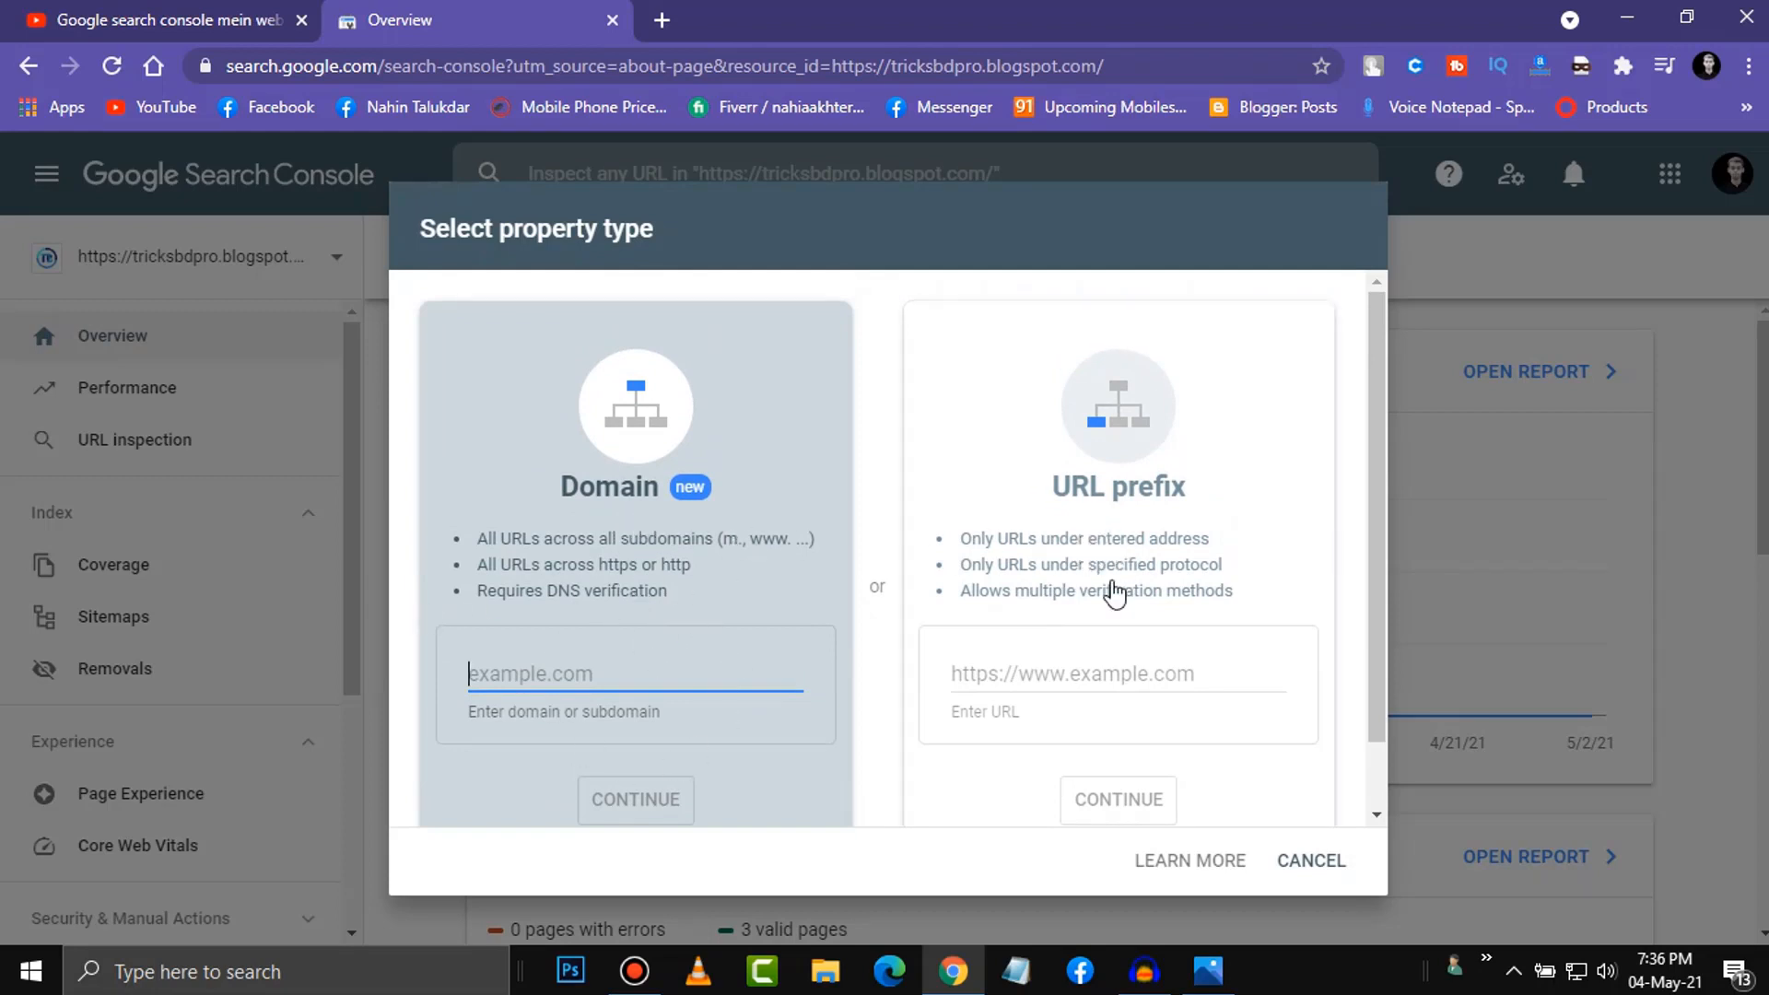
{"action": "scroll", "coordinate": [1116, 594], "scroll_direction": "down", "scroll_amount": 1}
{"action": "left_click", "coordinate": [1075, 596]}
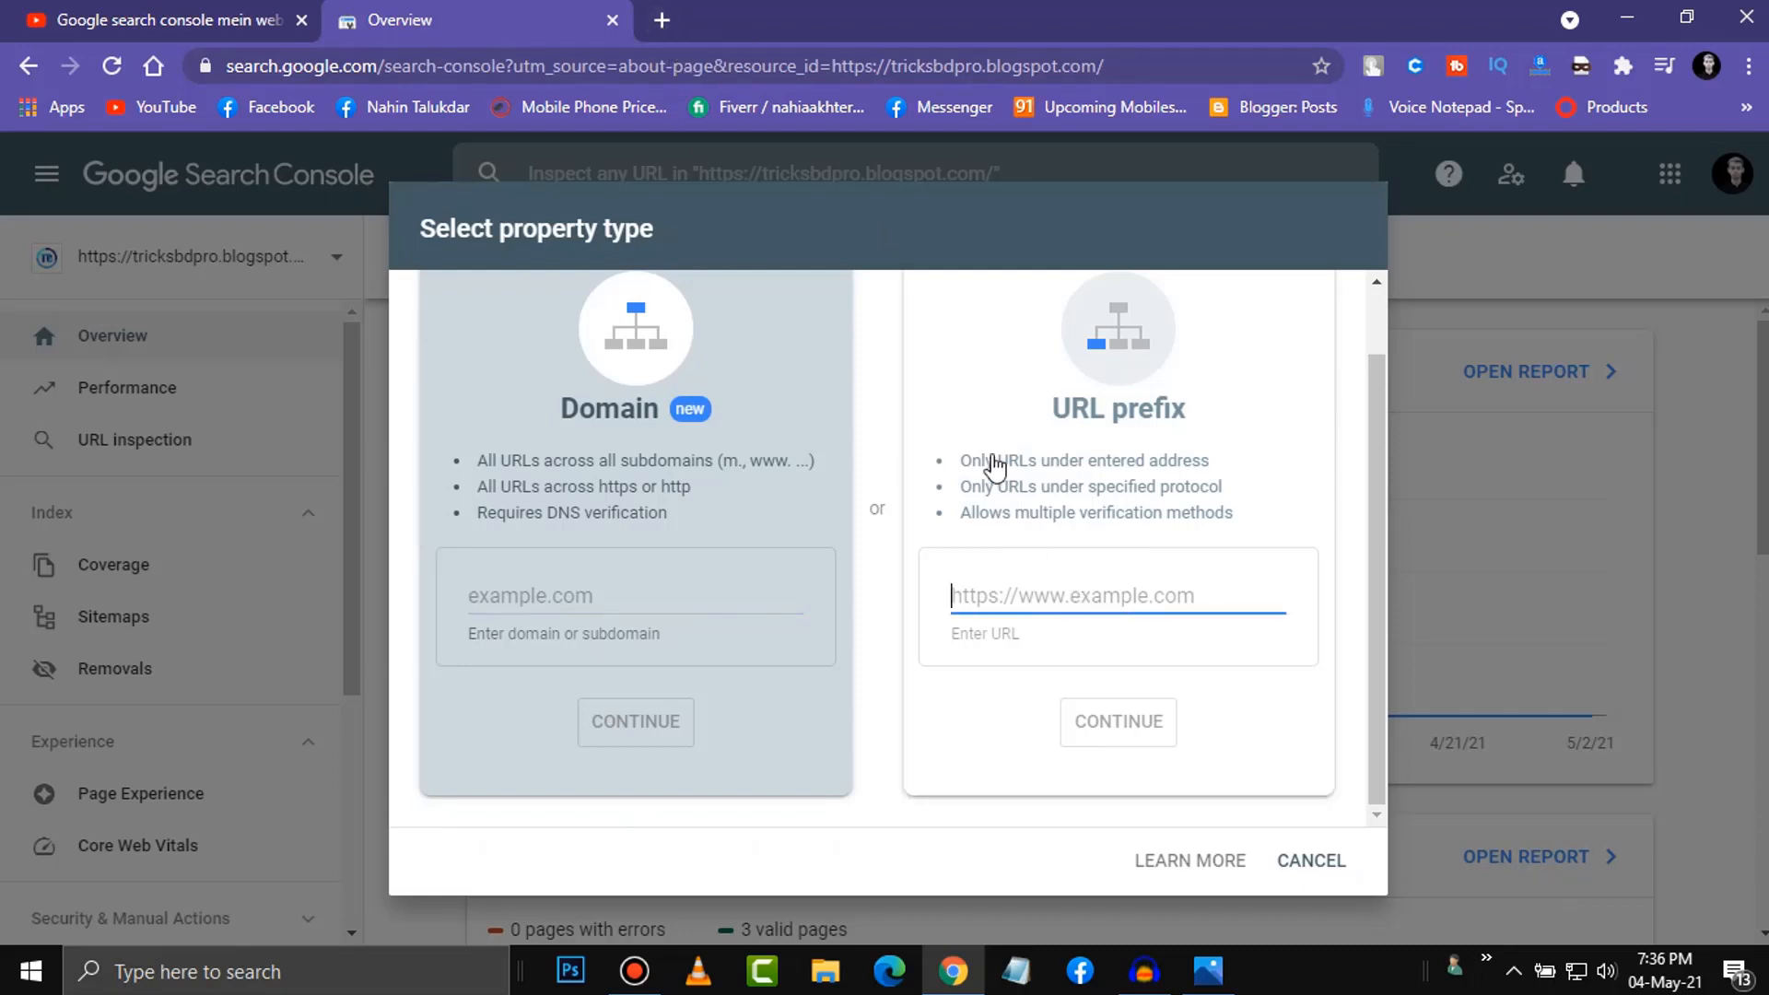
Copy the personal Blogspot site's address from its home page and submit it as the URL prefix property.
{"action": "left_click", "coordinate": [661, 20]}
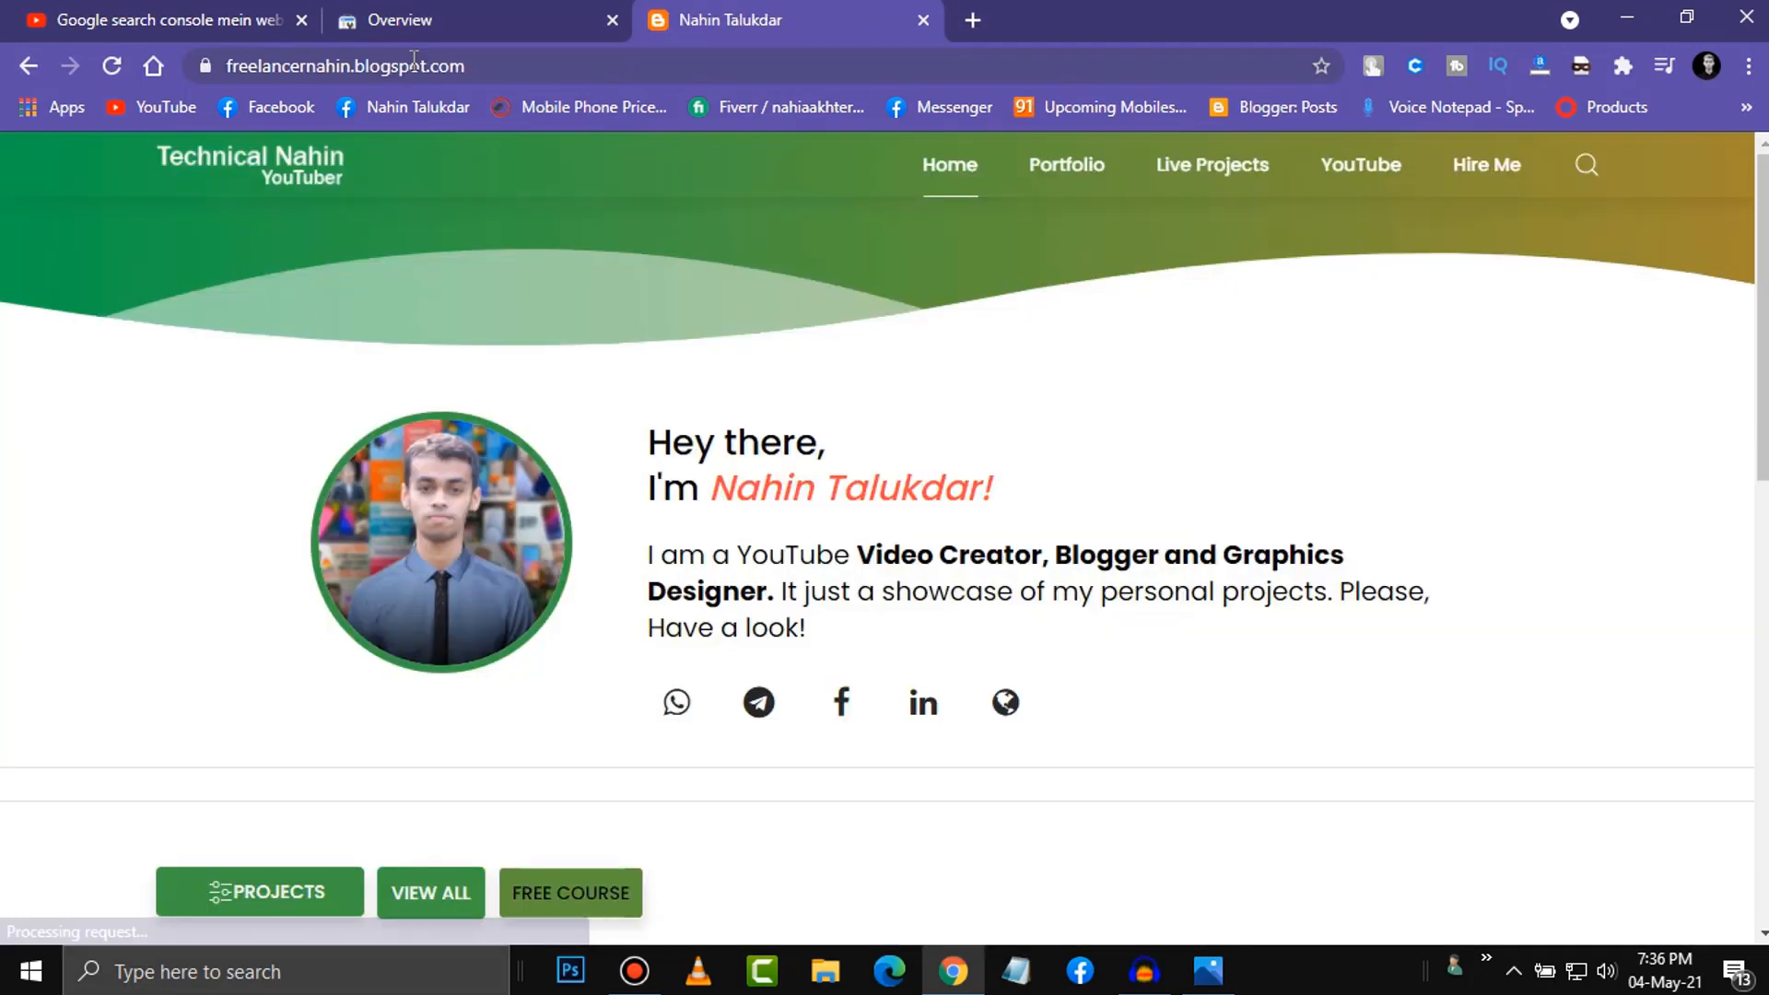
{"action": "left_click", "coordinate": [411, 66]}
{"action": "key", "text": "ctrl+c"}
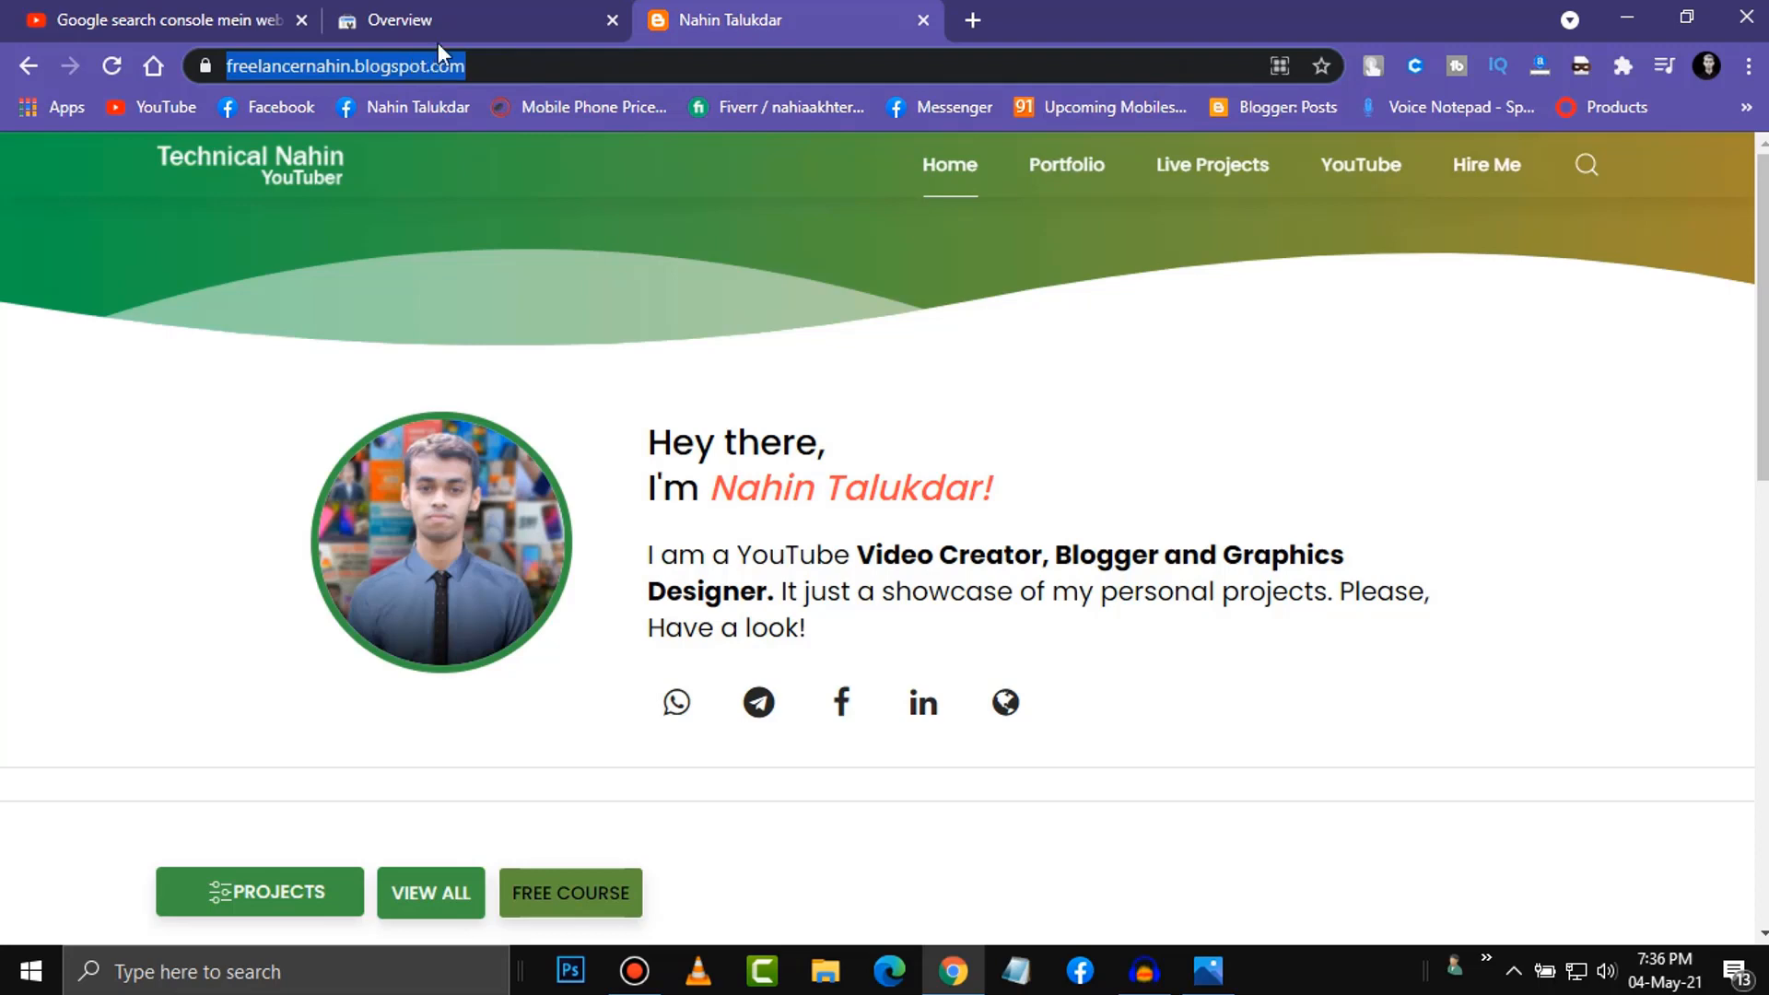
{"action": "left_click", "coordinate": [448, 20]}
{"action": "key", "text": "ctrl+v"}
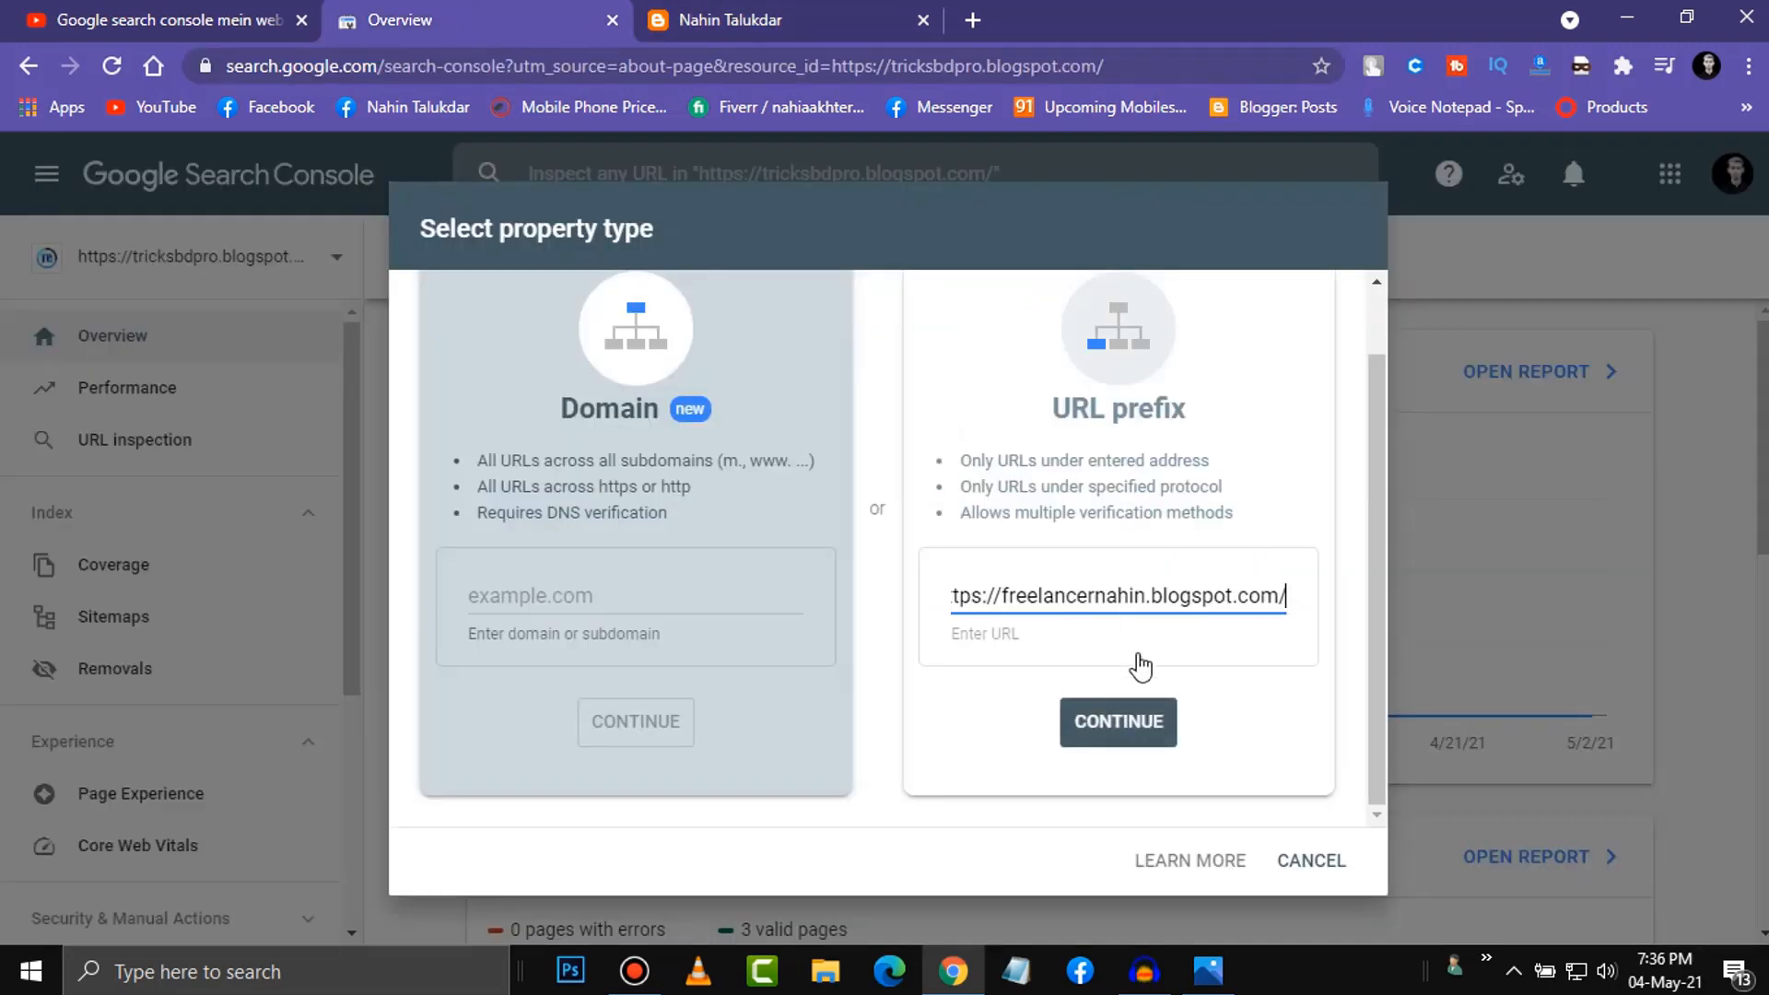
{"action": "left_click", "coordinate": [1120, 721]}
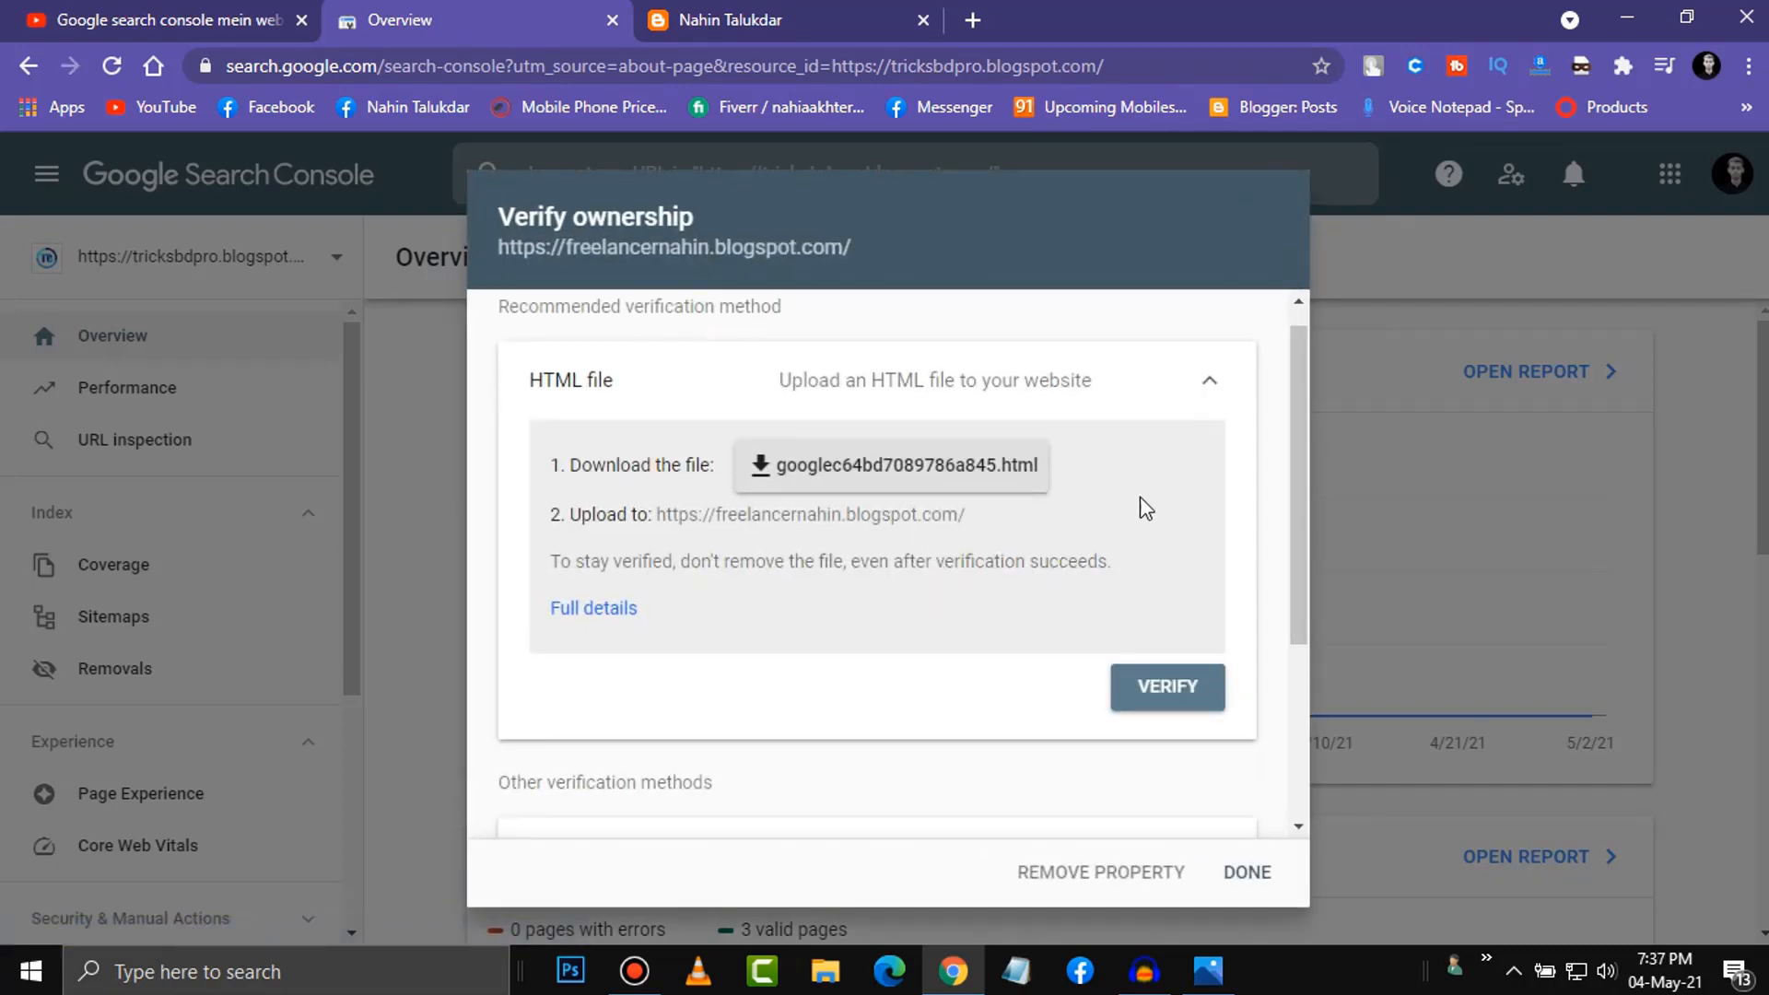
Choose the HTML tag verification method for the property and copy its google-site-verification meta tag.
{"action": "left_click", "coordinate": [1208, 383]}
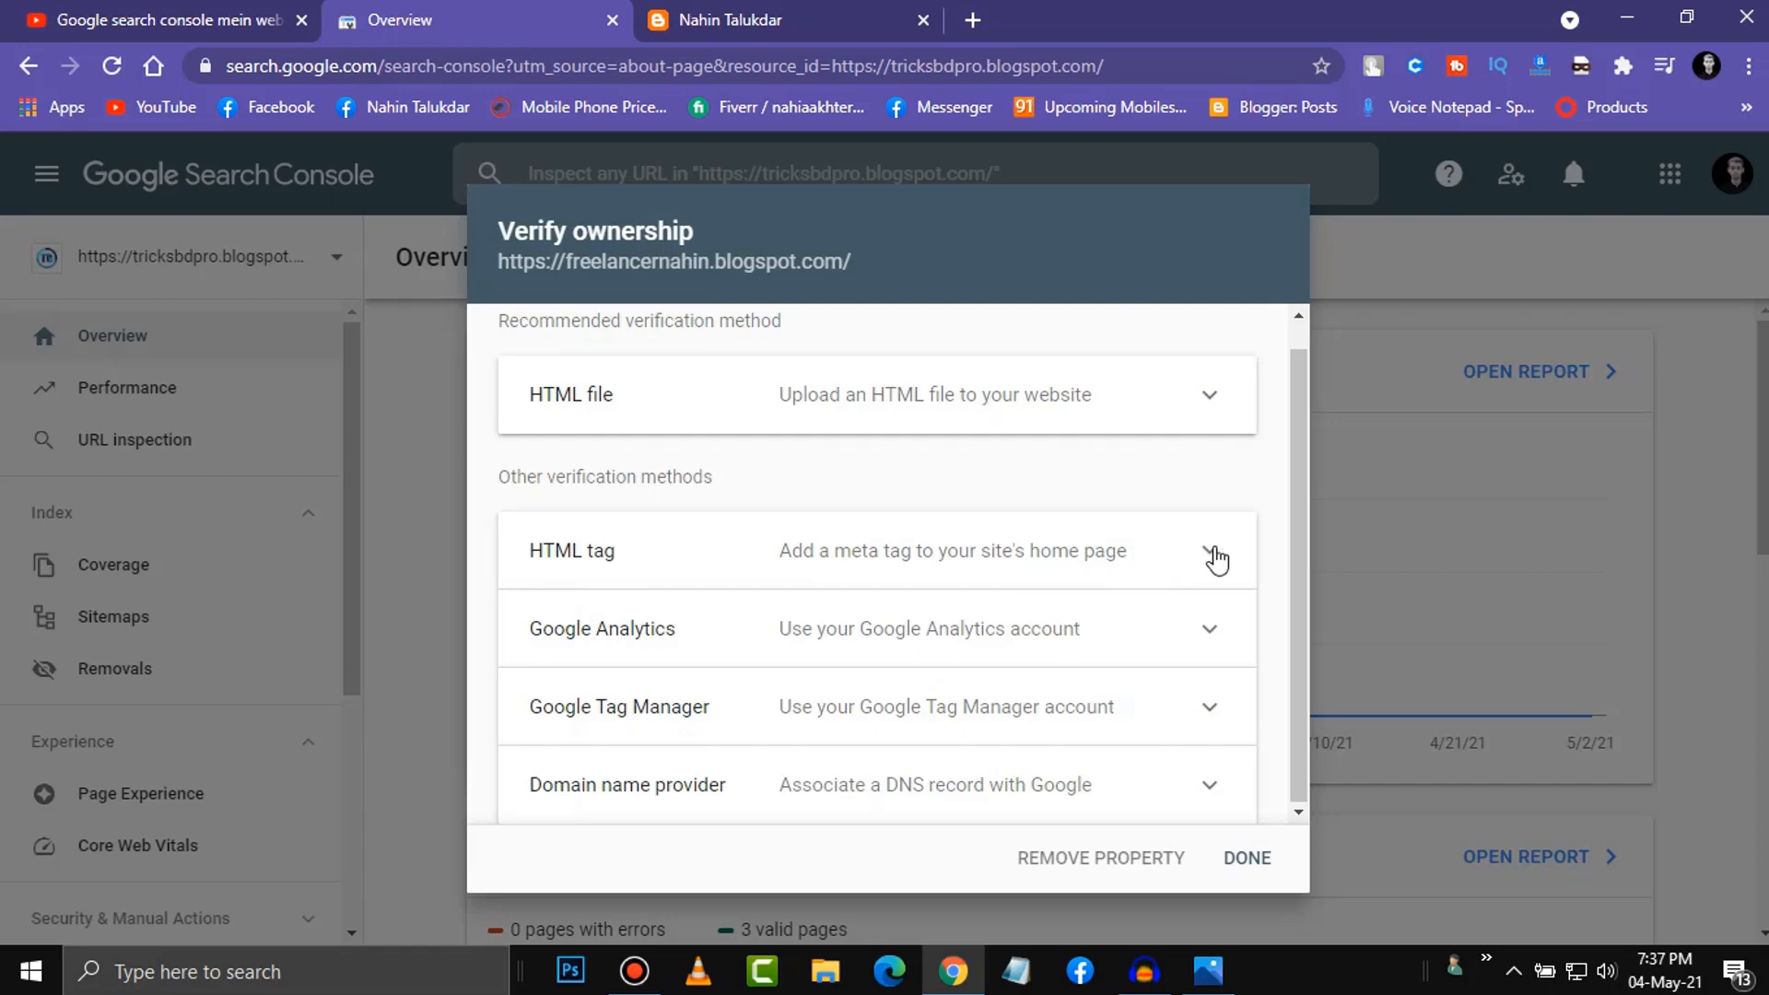
{"action": "left_click", "coordinate": [1209, 553]}
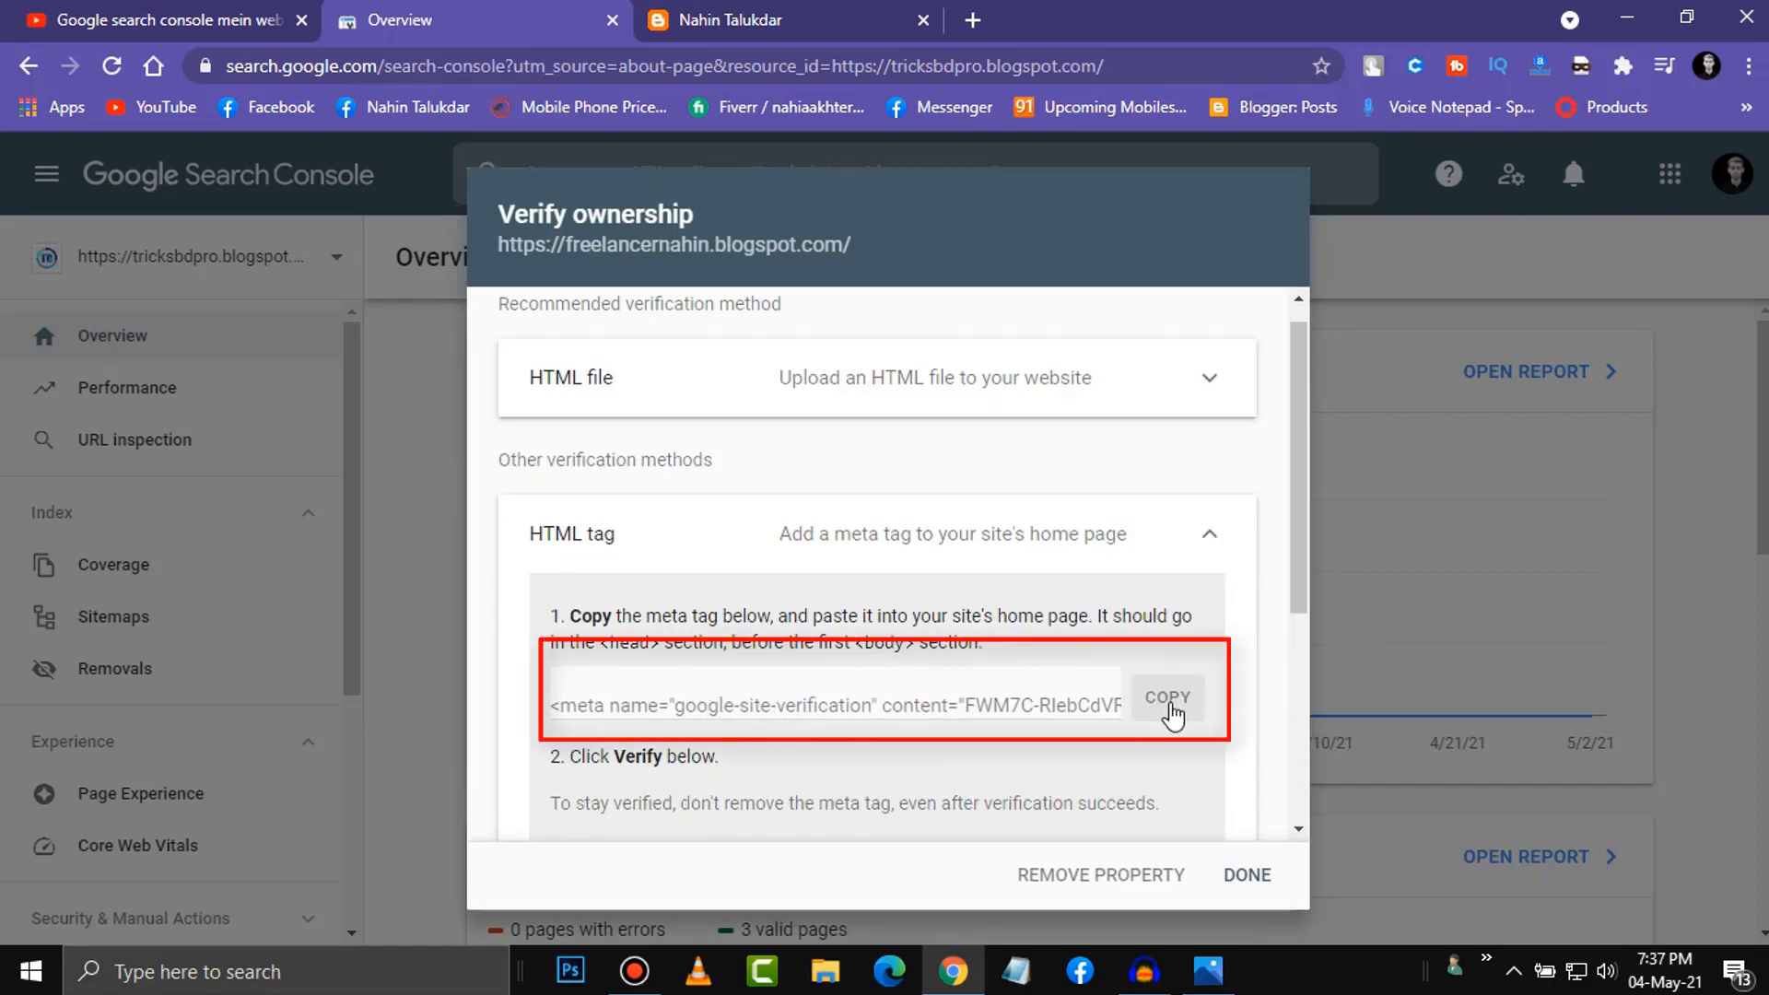
{"action": "left_click", "coordinate": [1172, 715]}
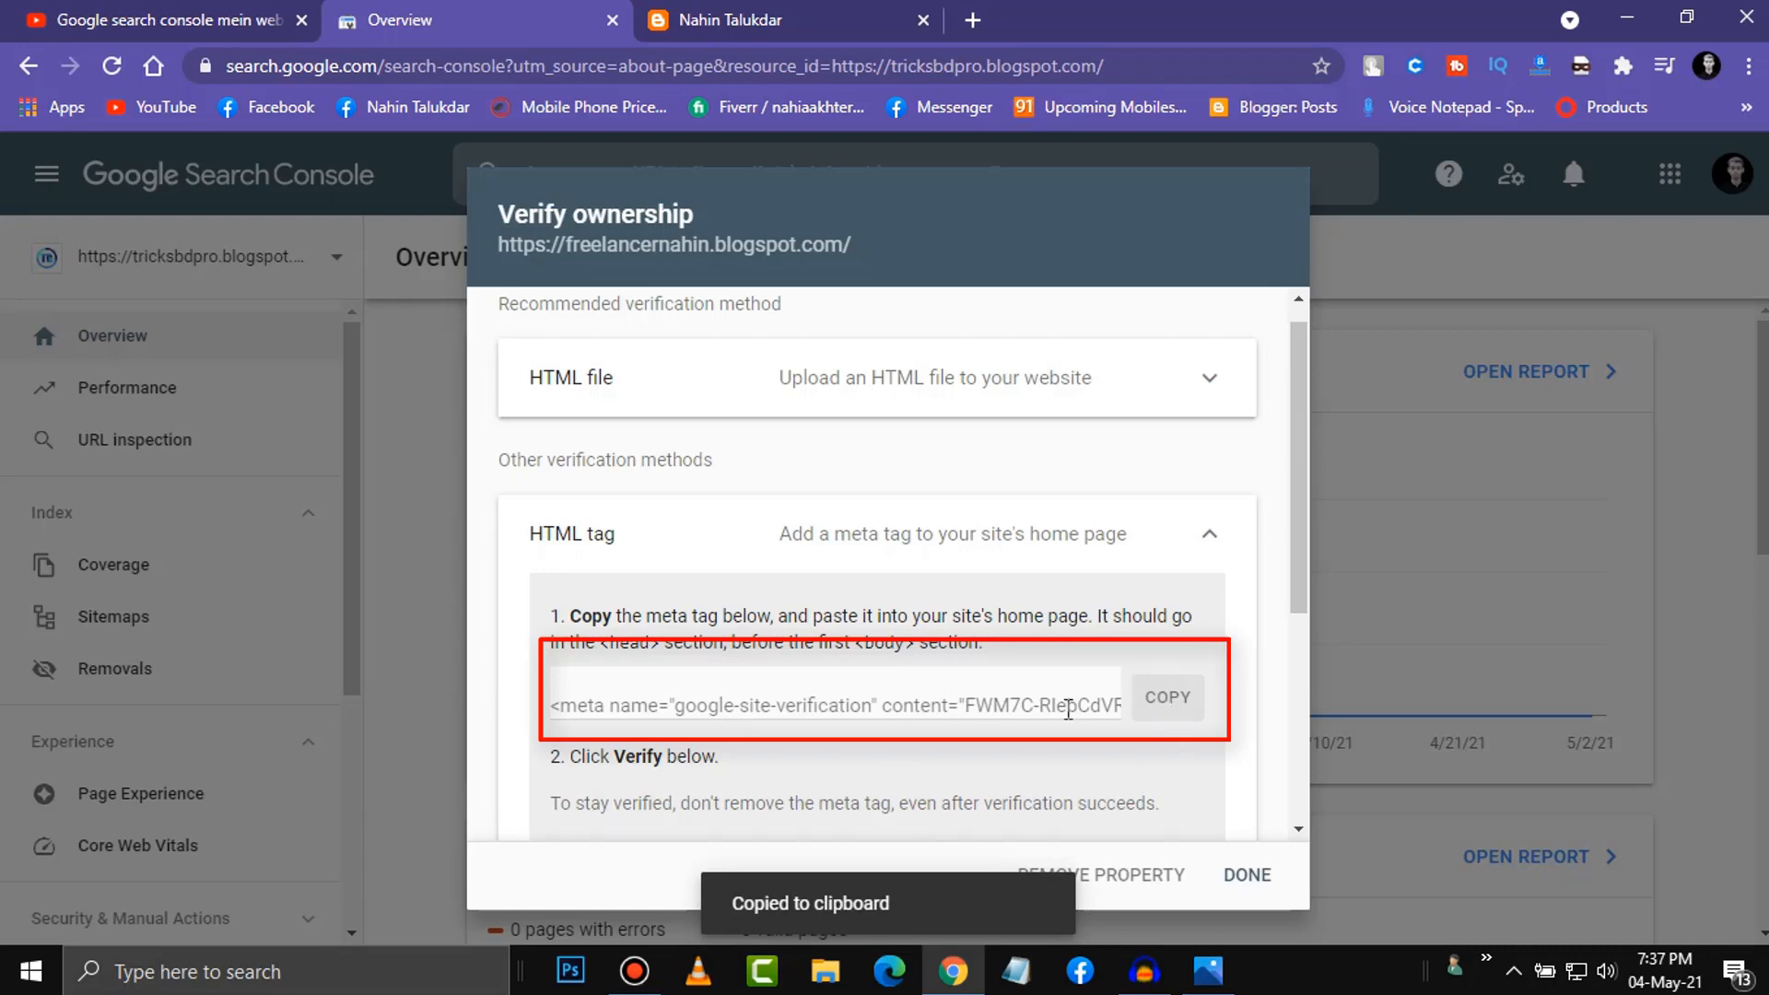
{"action": "triple_click", "coordinate": [1068, 708]}
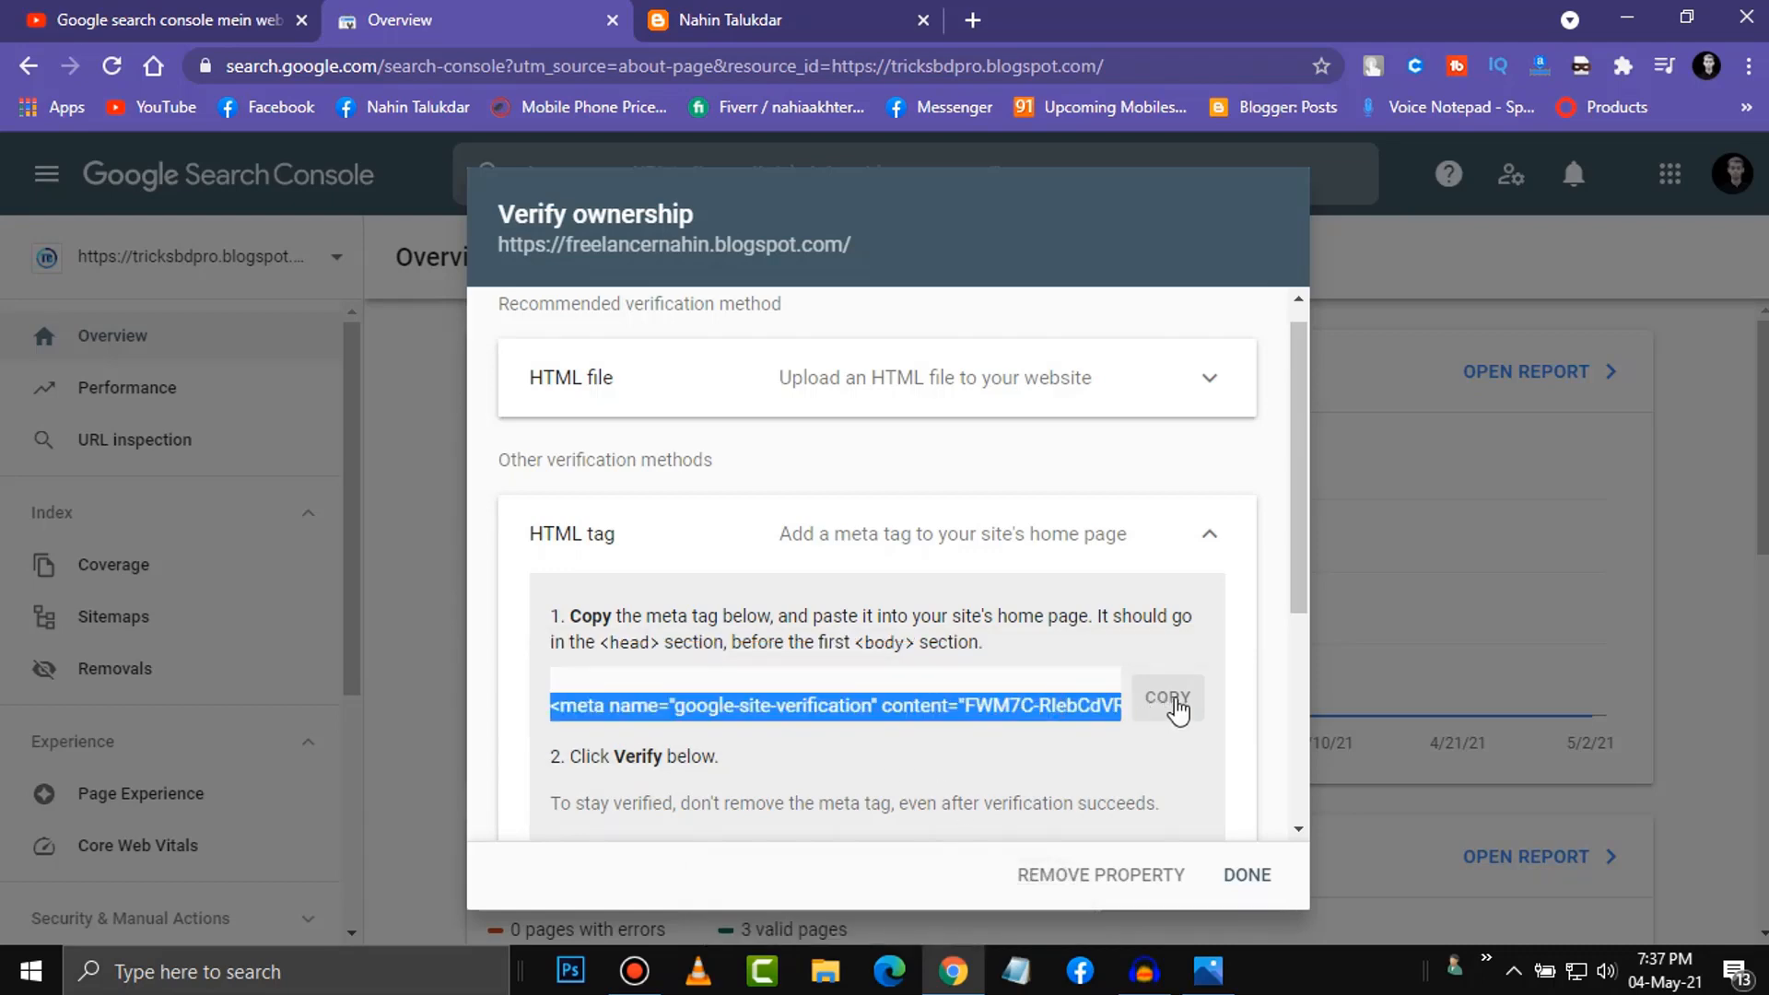
{"action": "left_click", "coordinate": [1178, 710]}
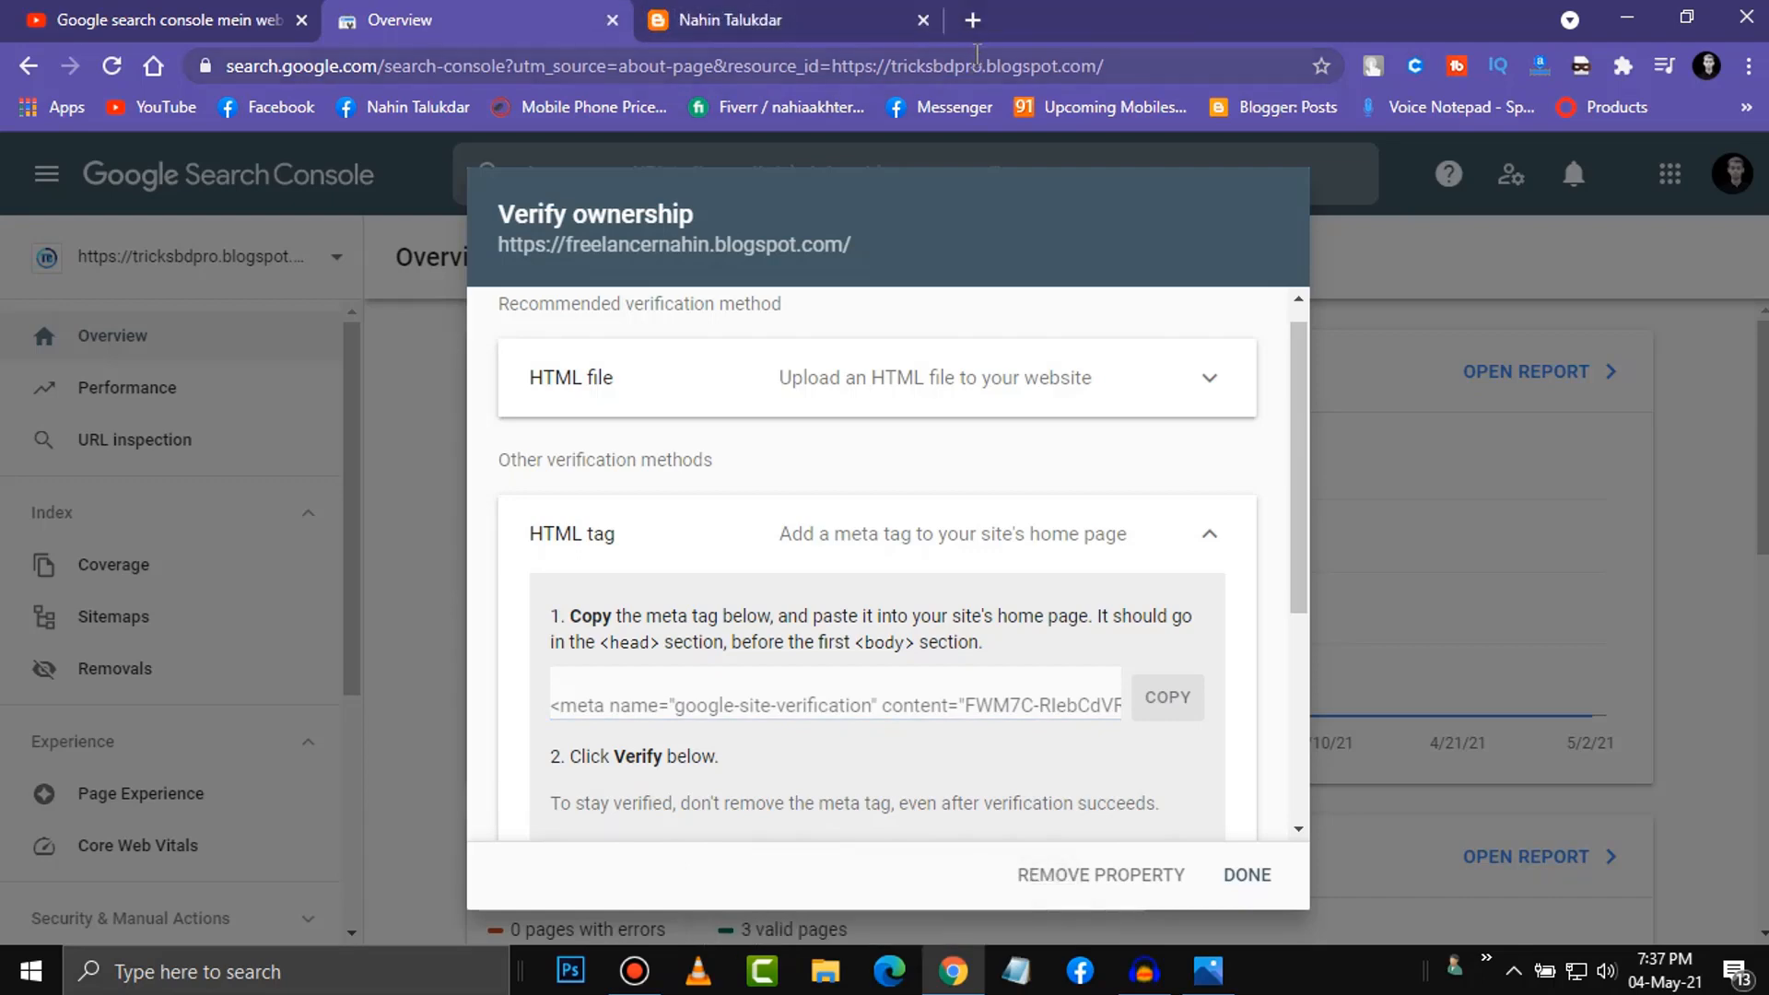
Open the blog's Blogger dashboard in a new browser tab and open its theme for HTML editing.
{"action": "left_click", "coordinate": [972, 20]}
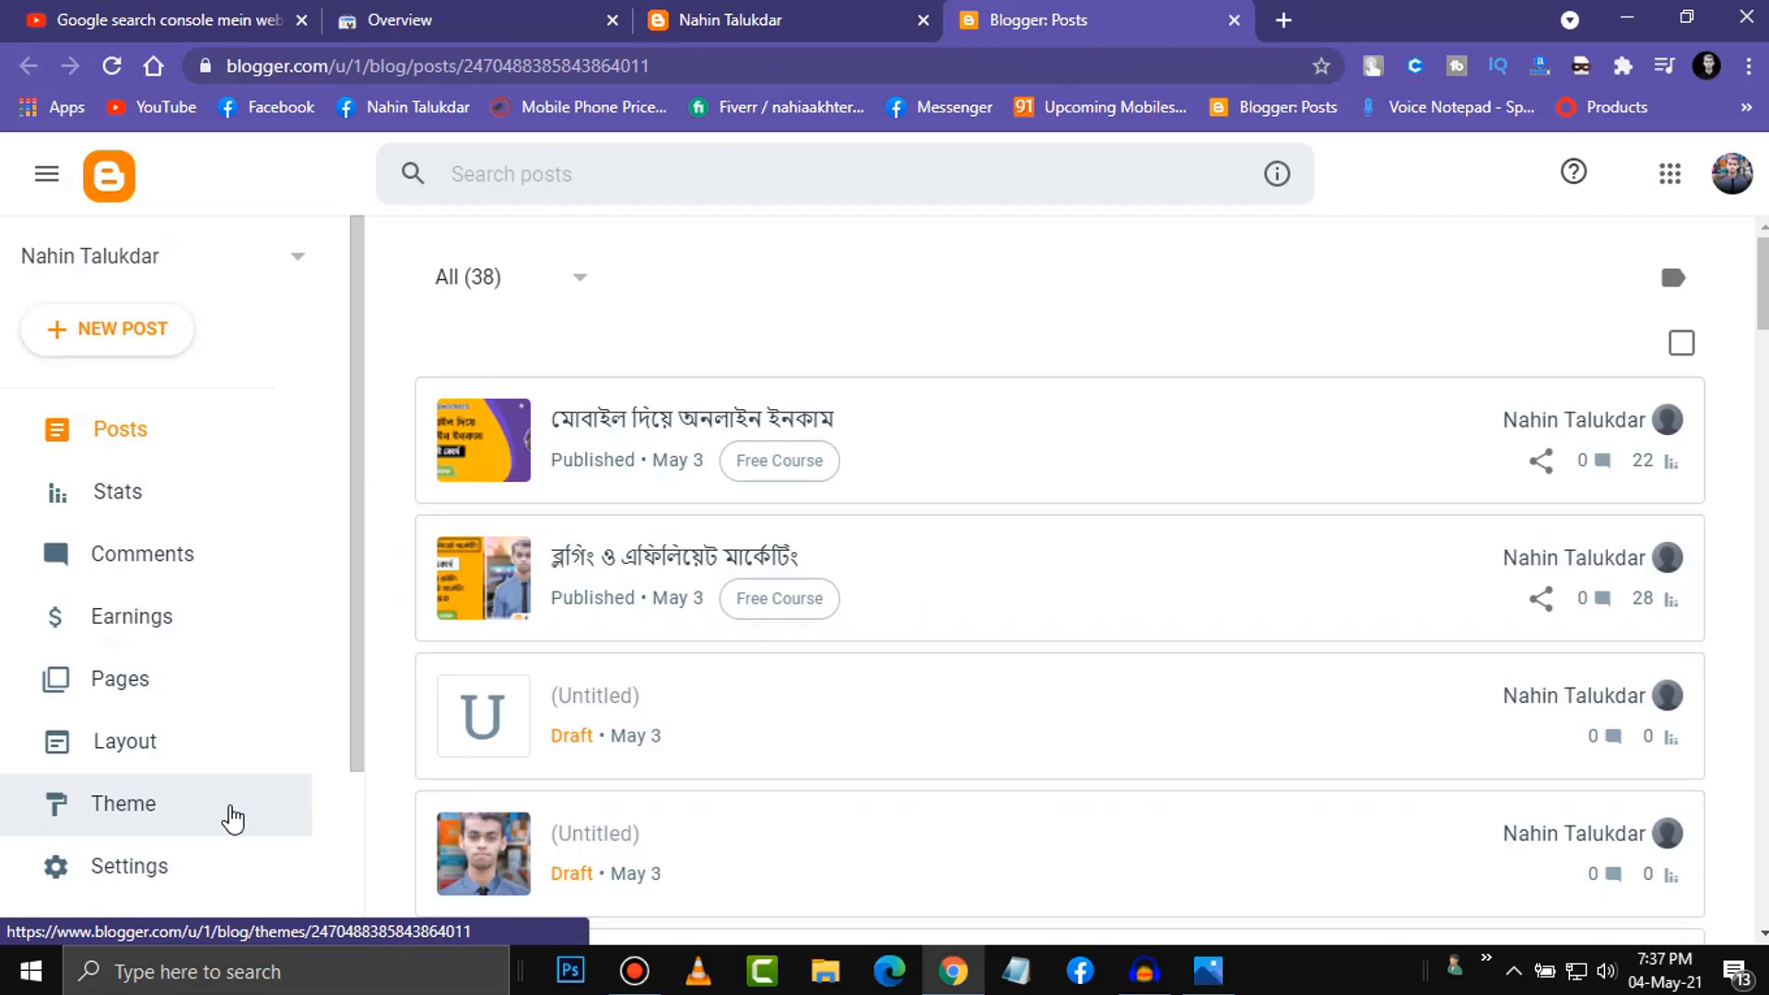
{"action": "left_click", "coordinate": [201, 811]}
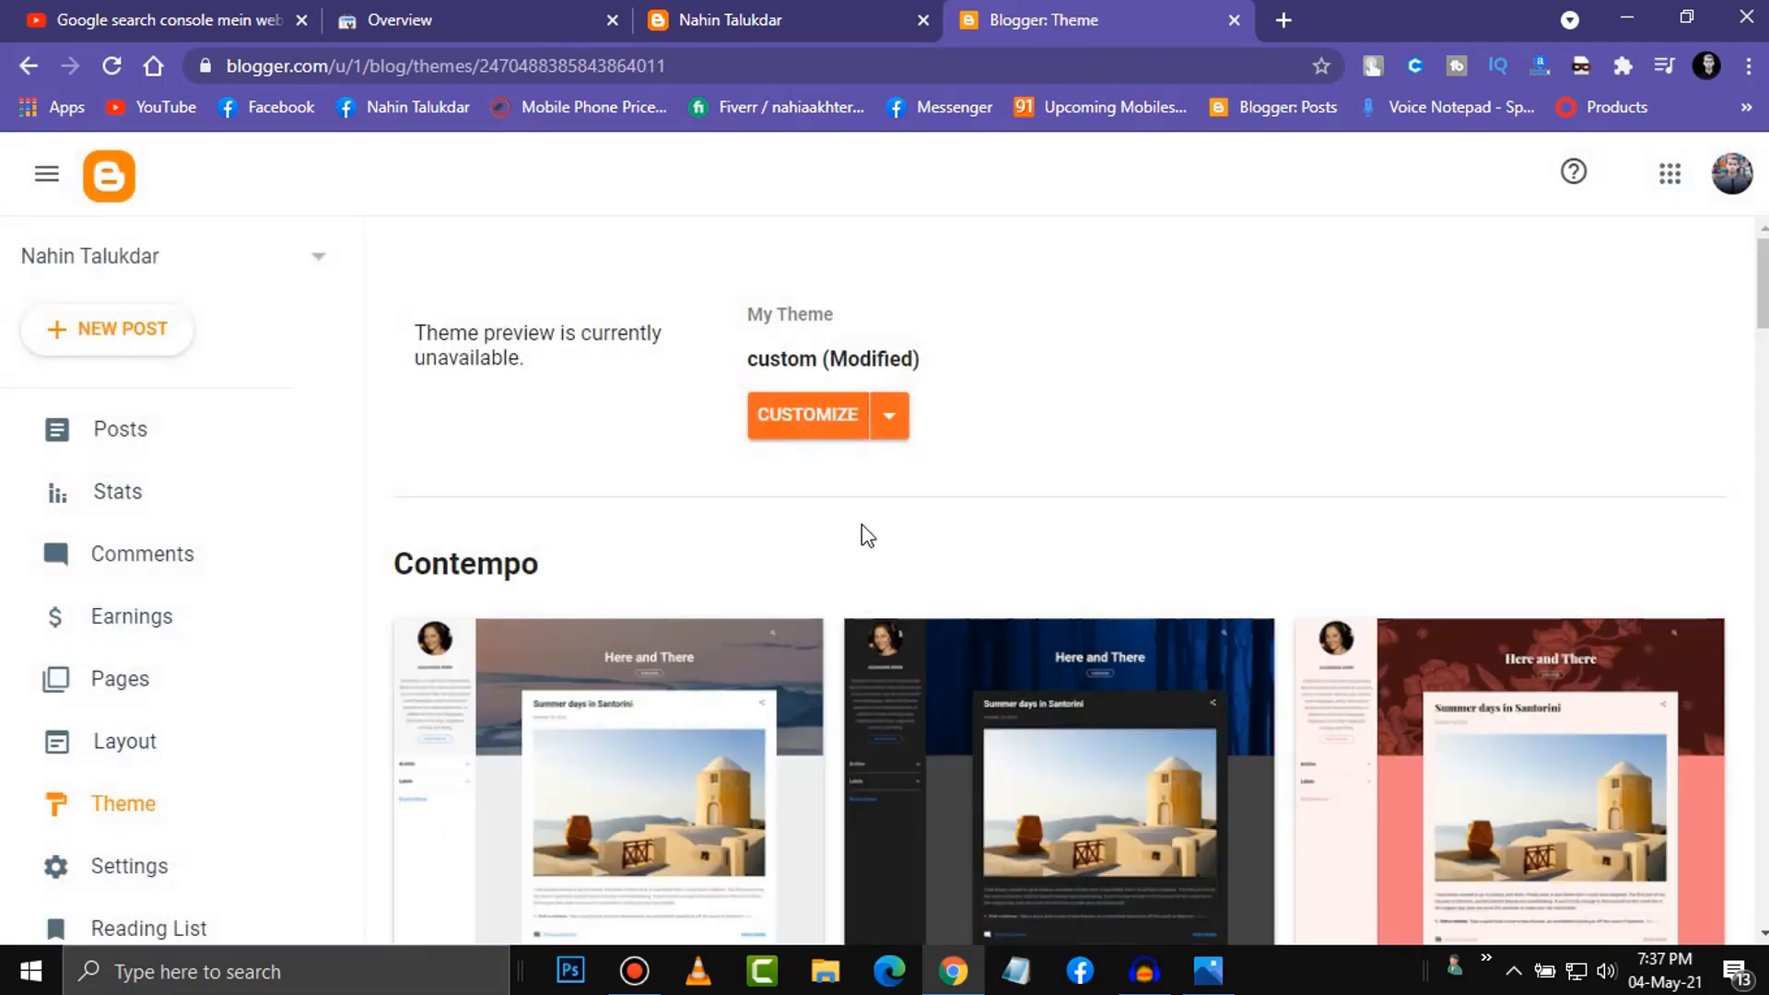
{"action": "left_click", "coordinate": [899, 426]}
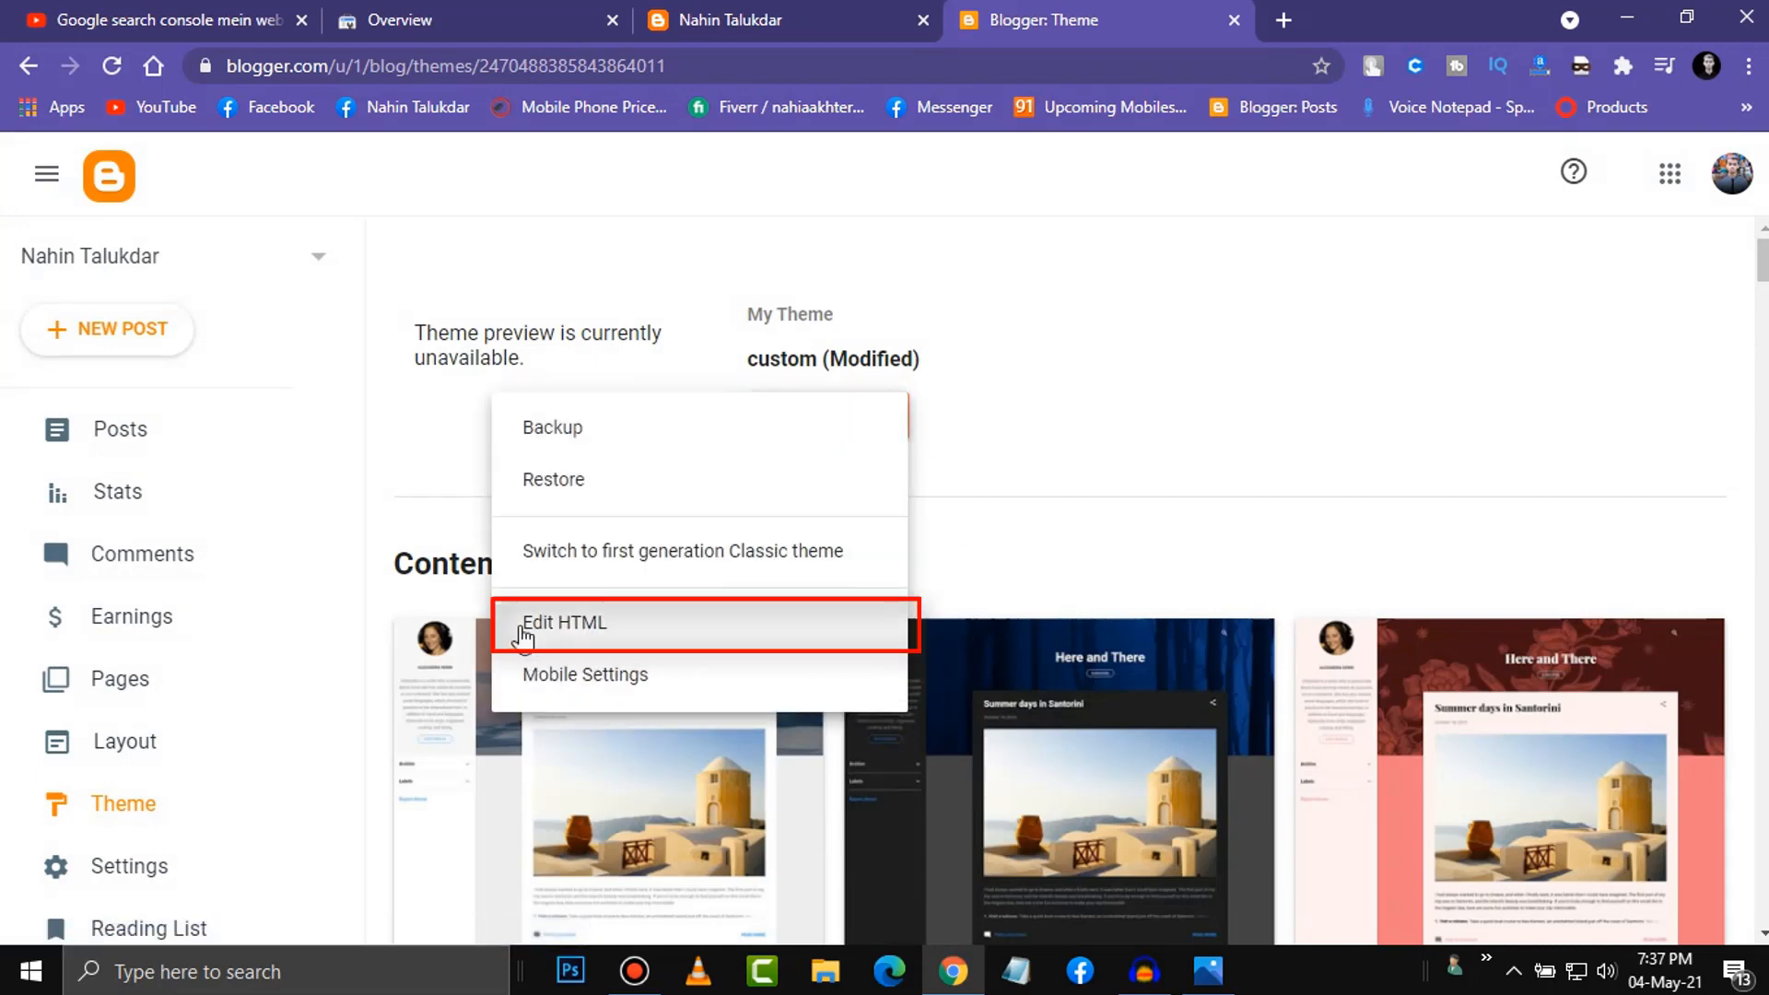
{"action": "left_click", "coordinate": [713, 628]}
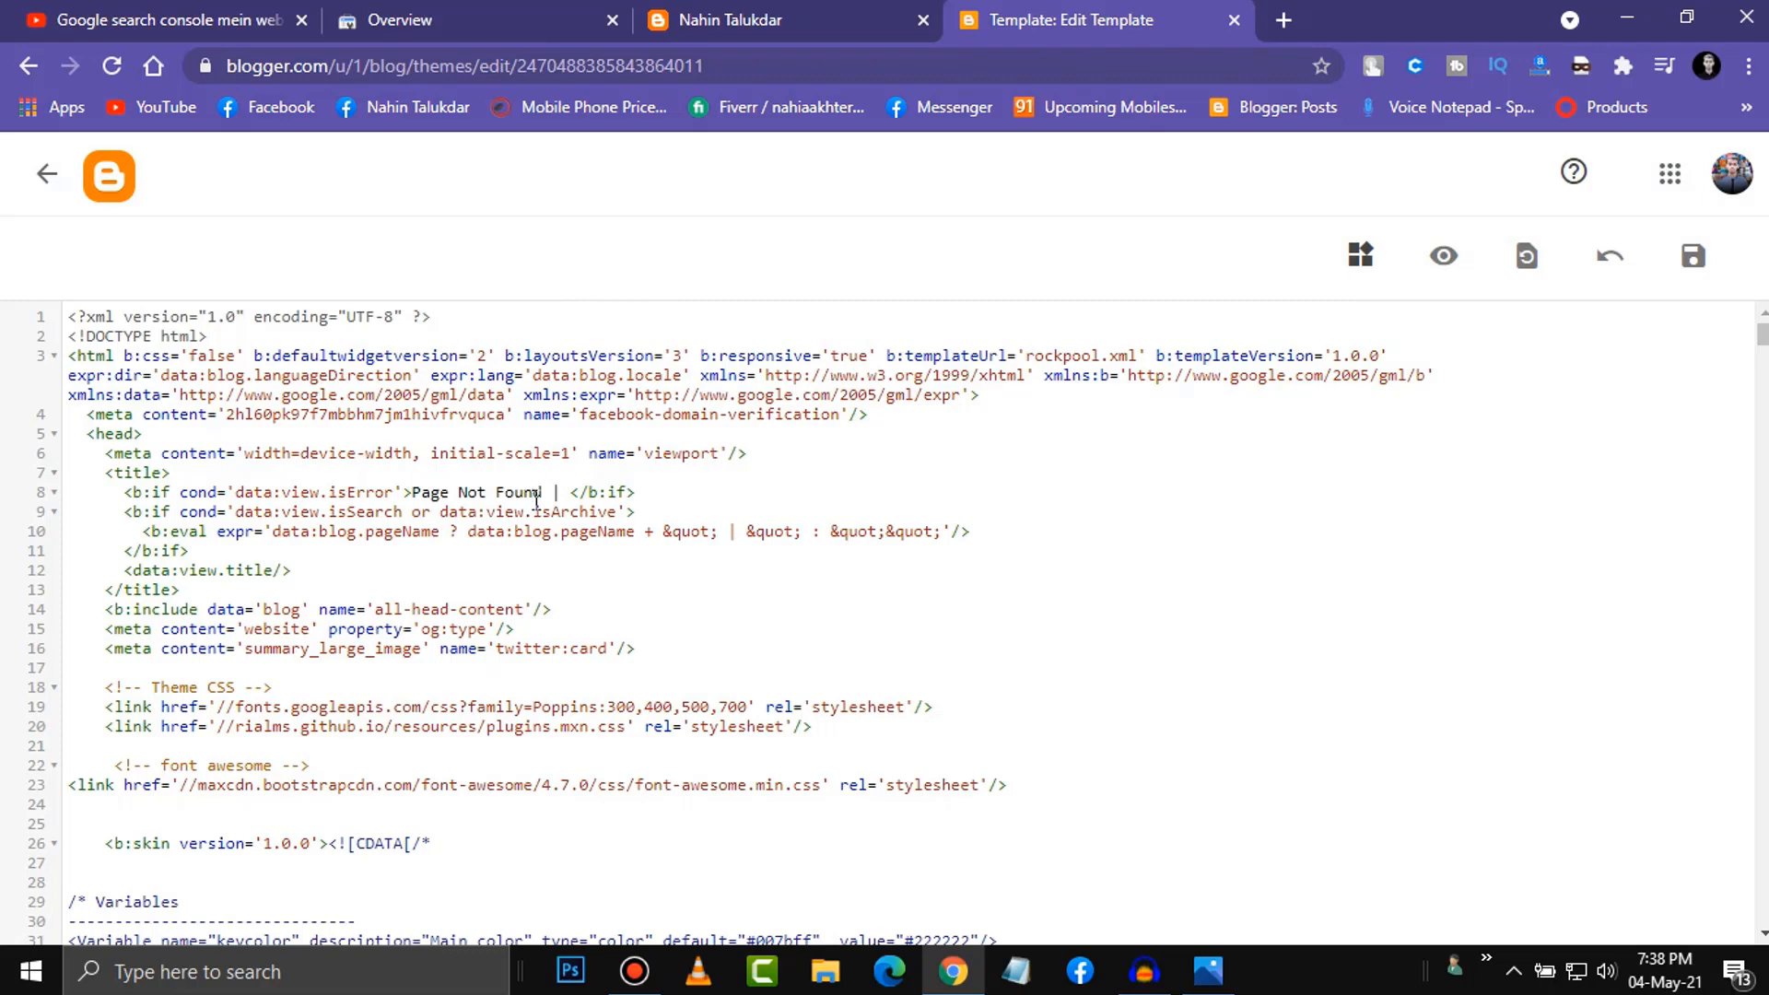
Find the opening head tag in the theme code and add an empty line directly below it.
{"action": "key", "text": "ctrl+f"}
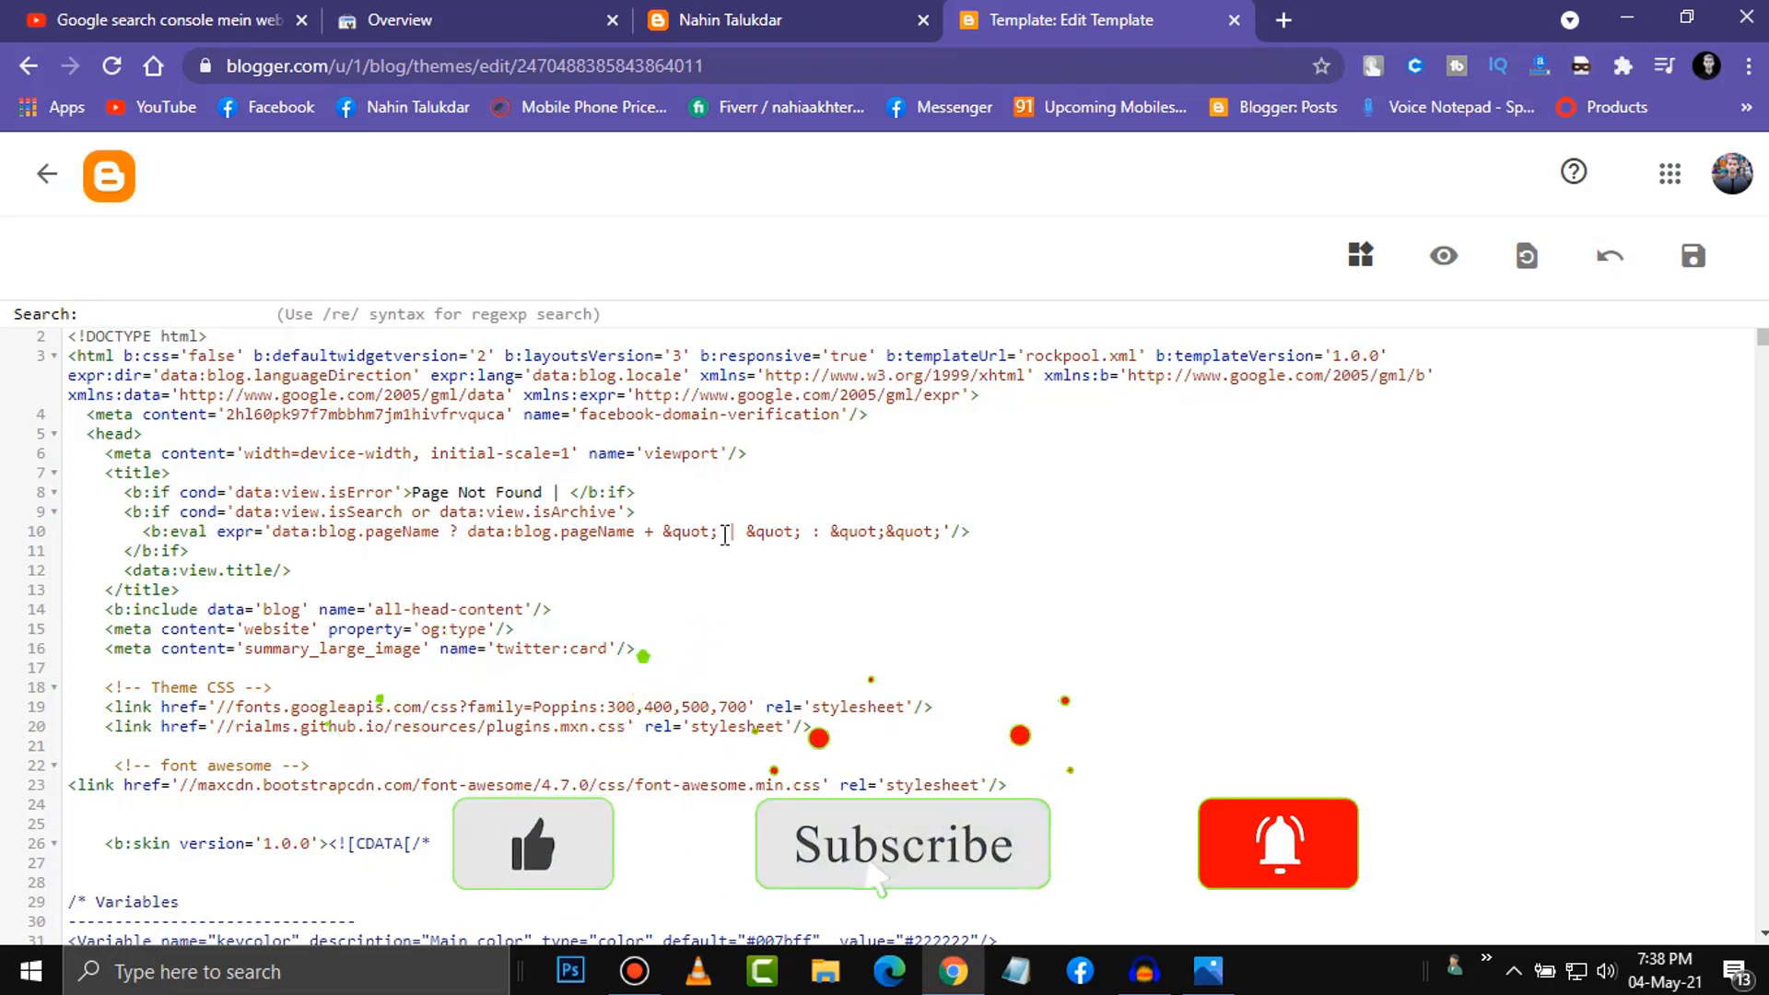
{"action": "type", "text": "head"}
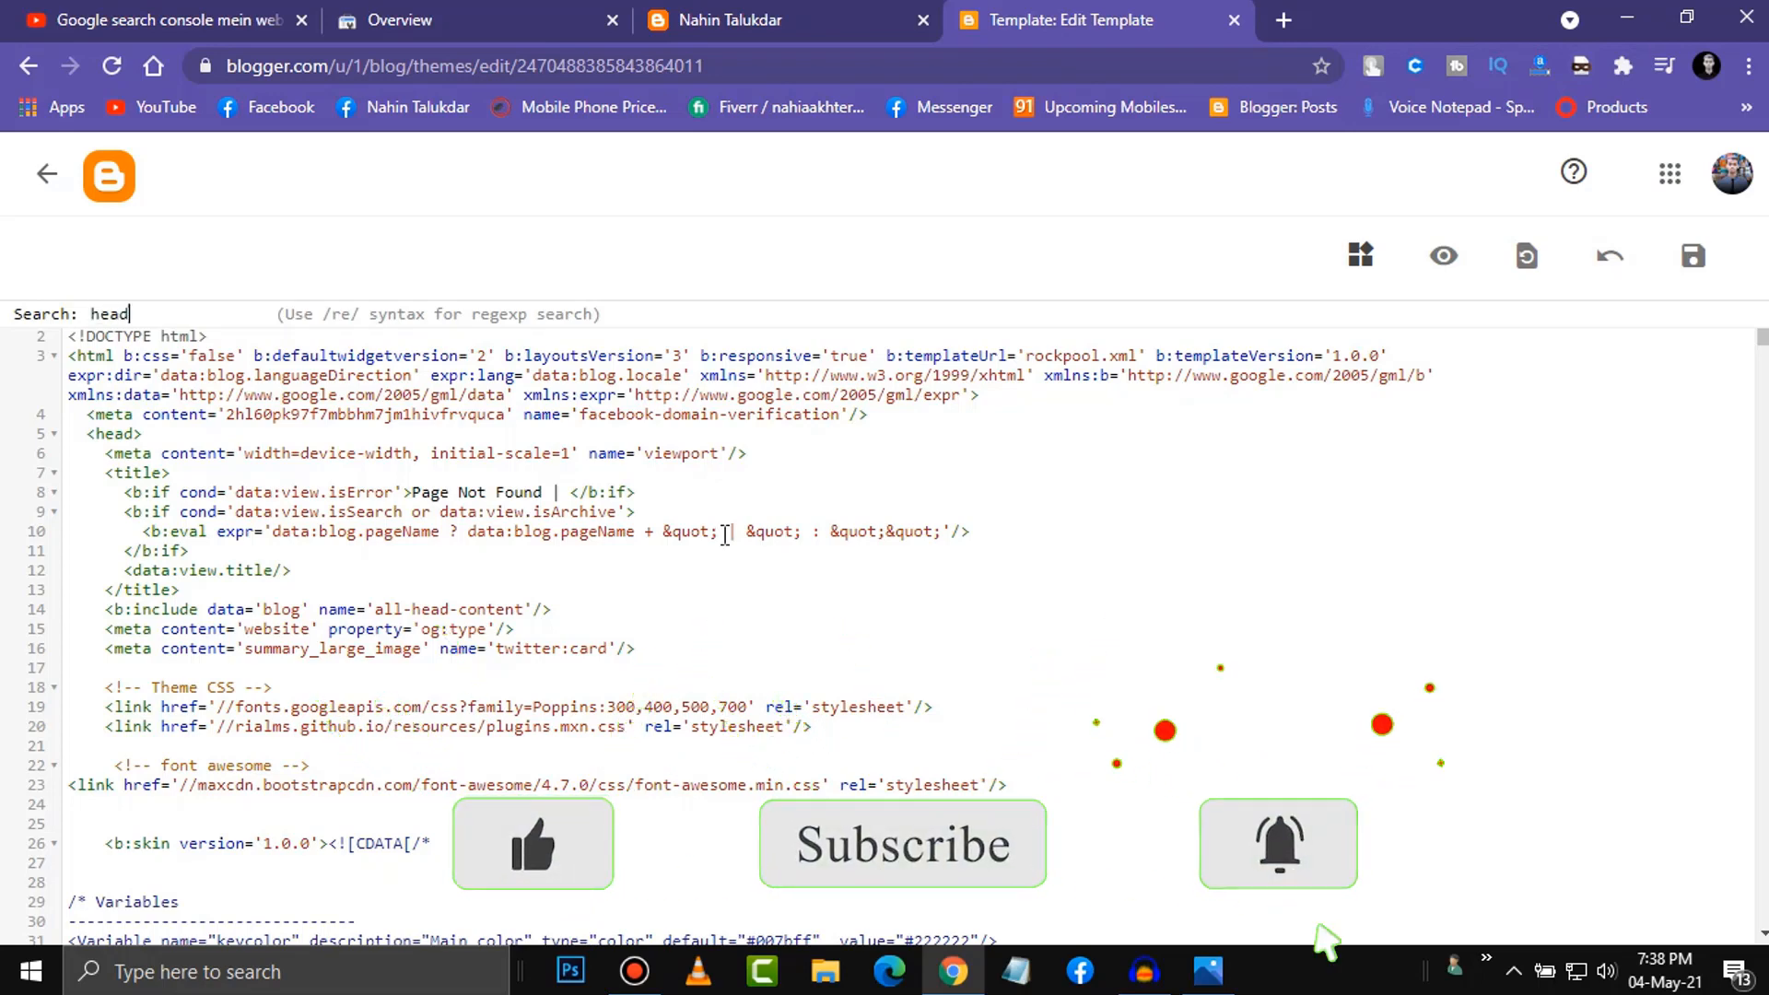
{"action": "left_click", "coordinate": [149, 431]}
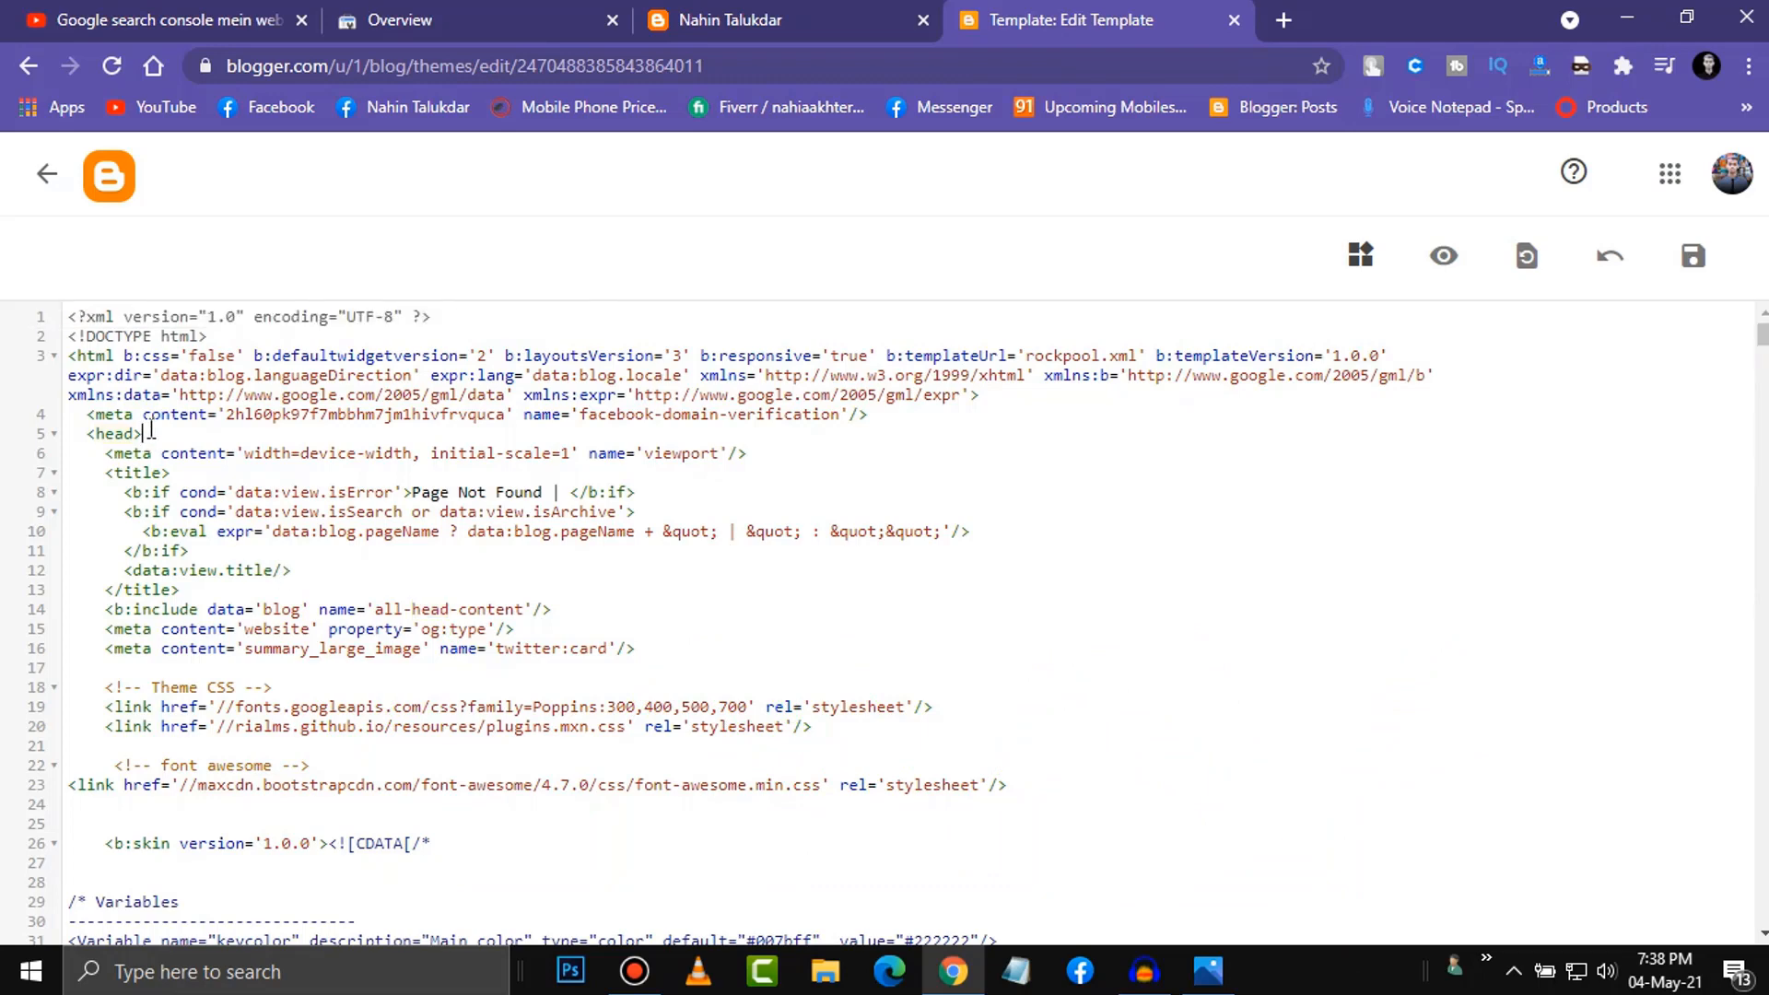
{"action": "key", "text": "Return"}
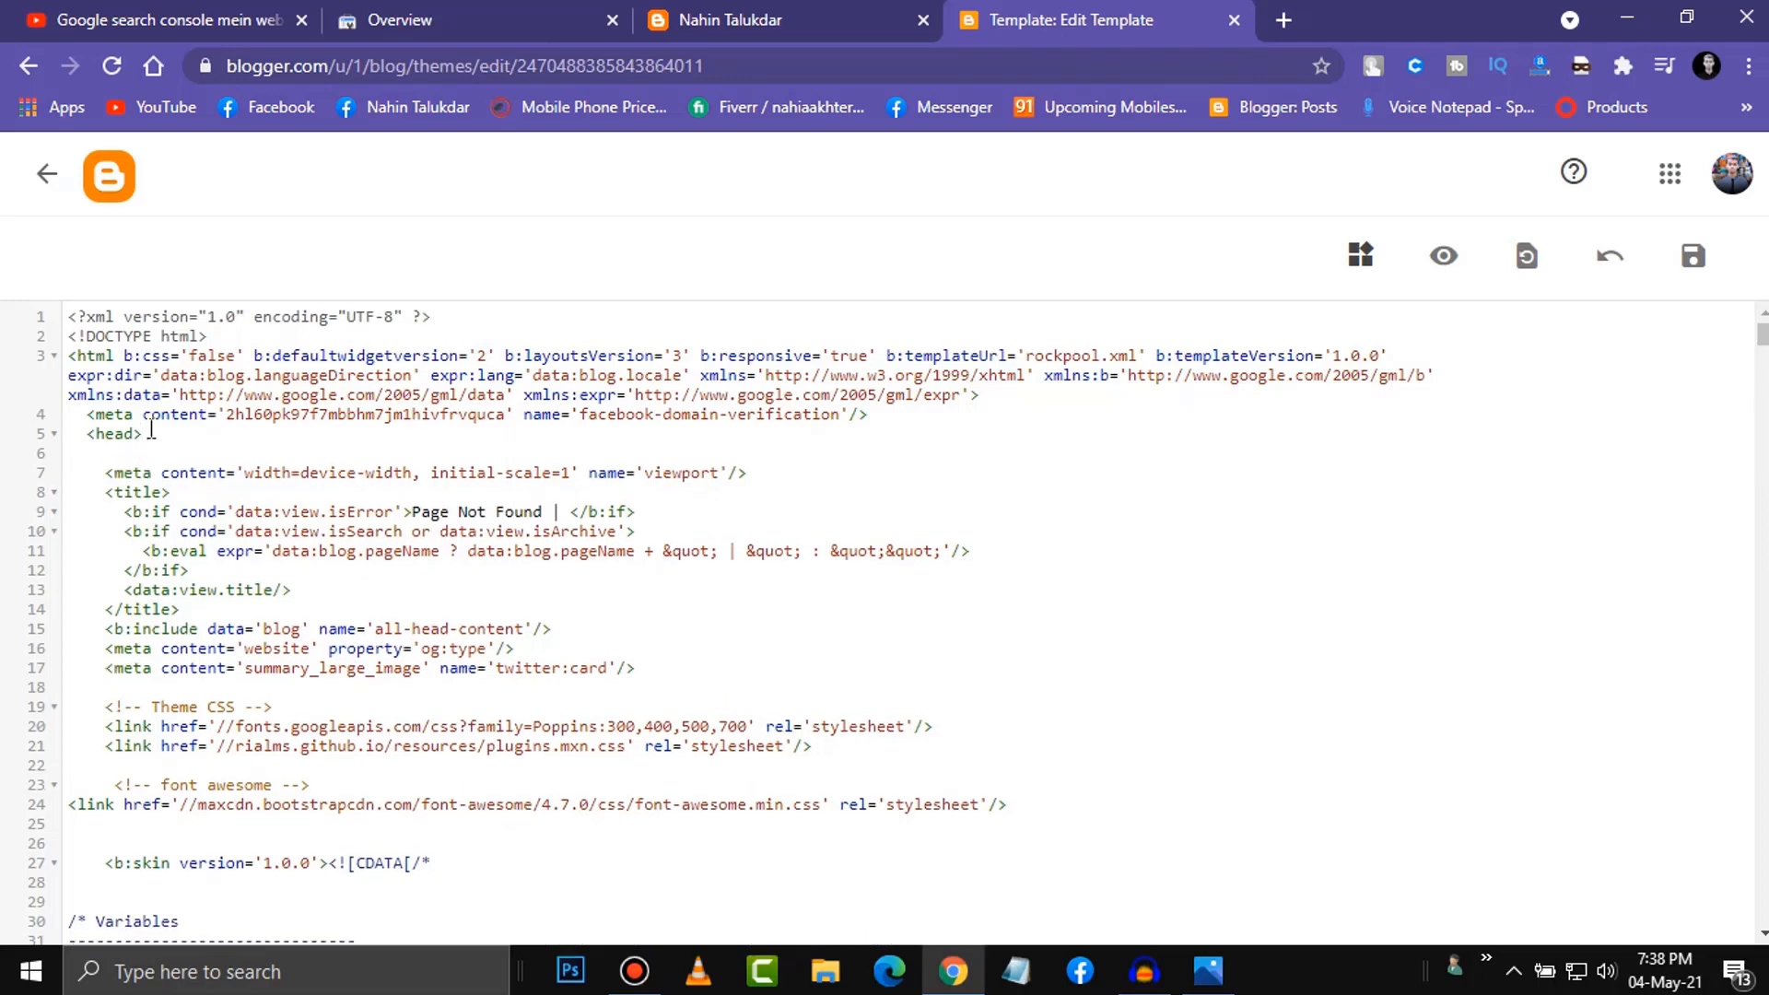
{"action": "key", "text": "ctrl+plus"}
{"action": "key", "text": "ctrl+plus"}
{"action": "key", "text": "ctrl+plus"}
{"action": "key", "text": "ctrl+plus"}
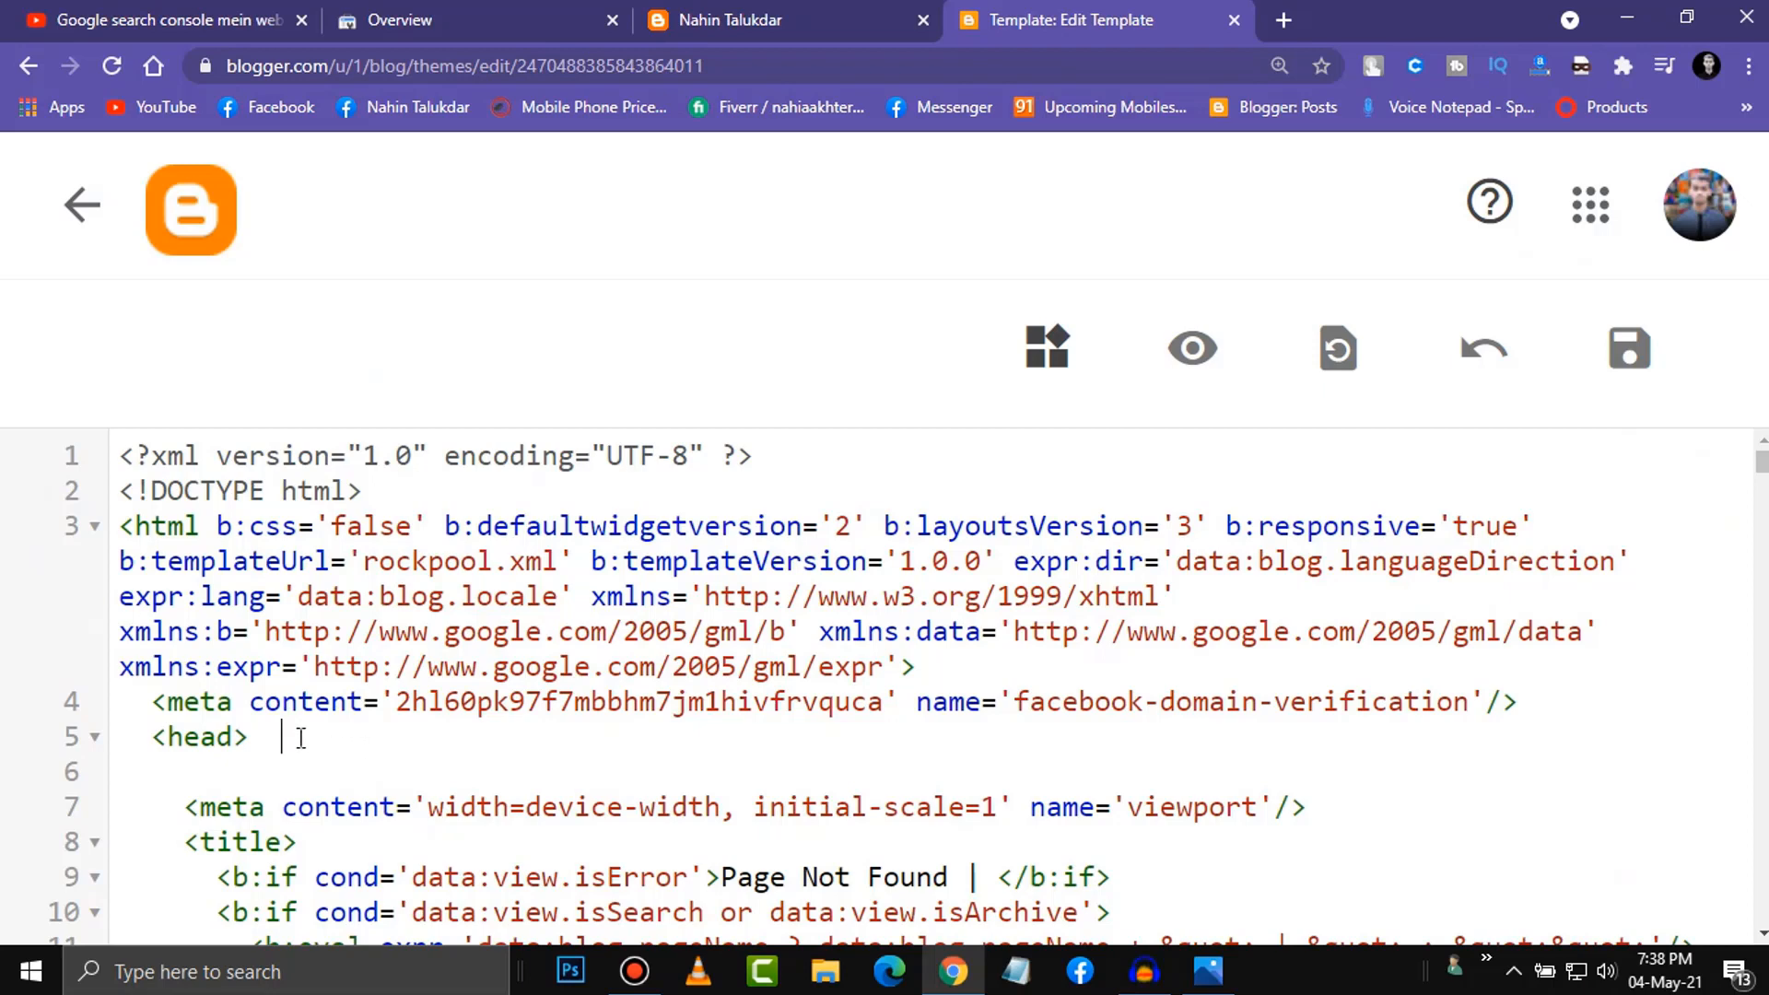
{"action": "key", "text": "ctrl+z"}
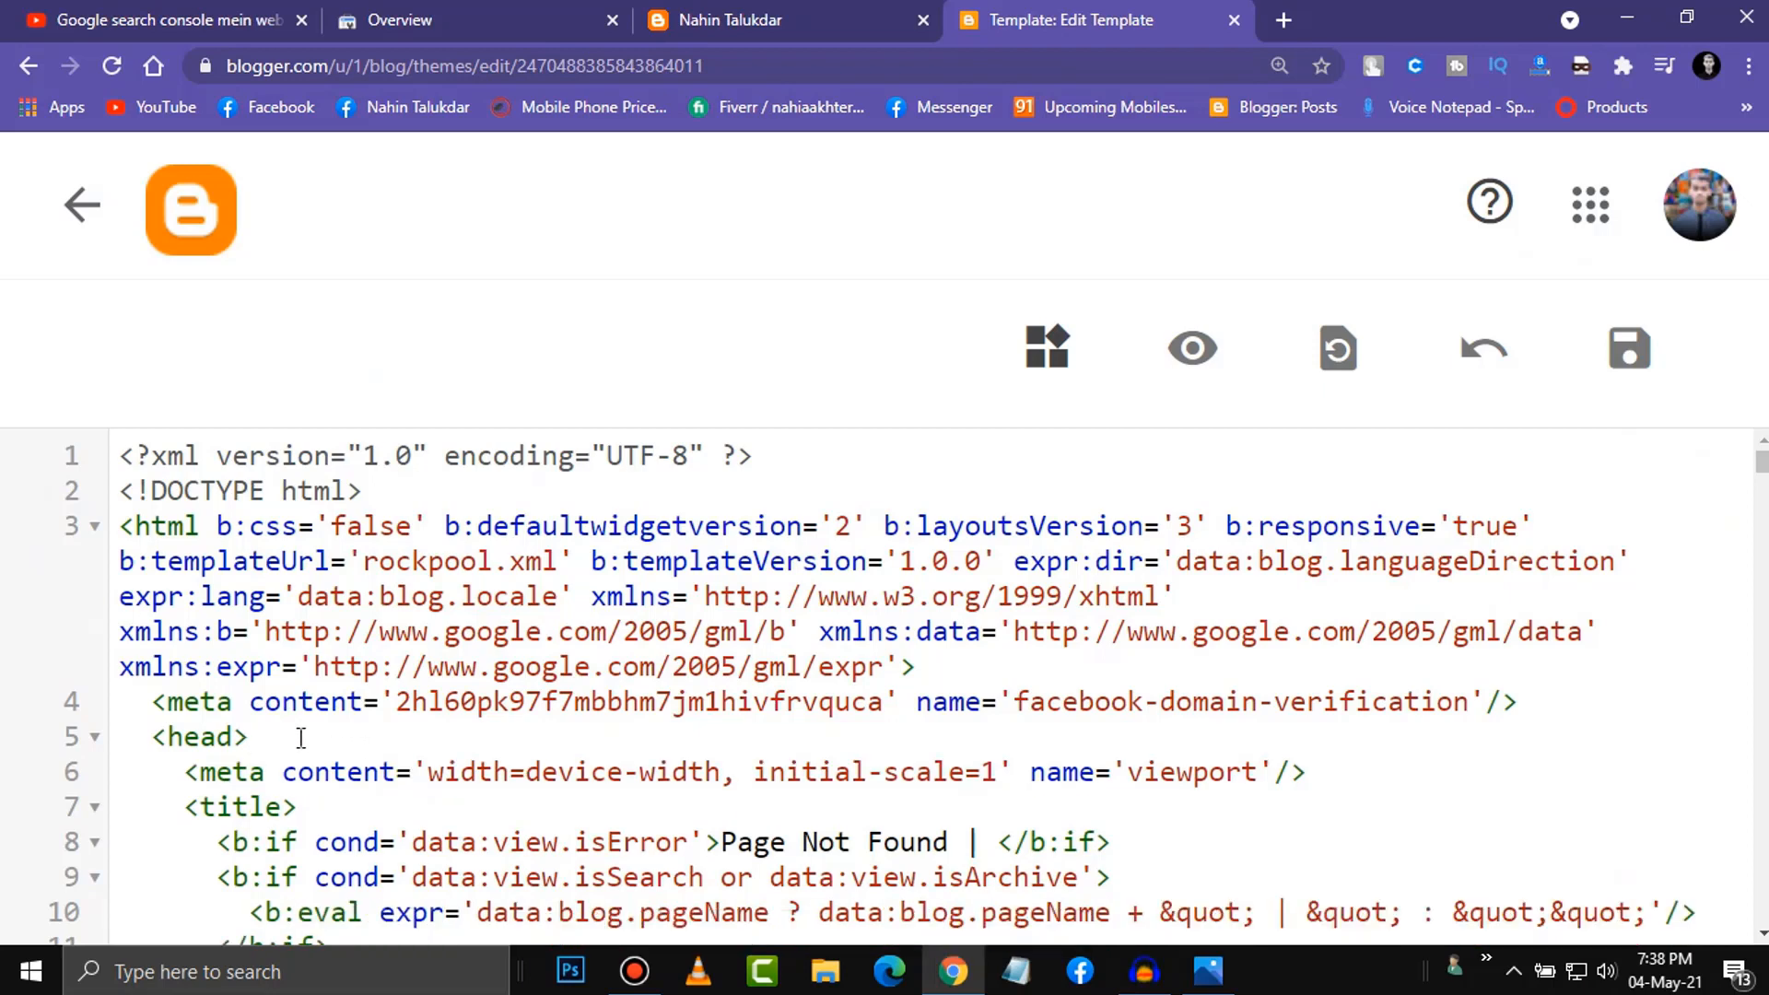
{"action": "key", "text": "Return"}
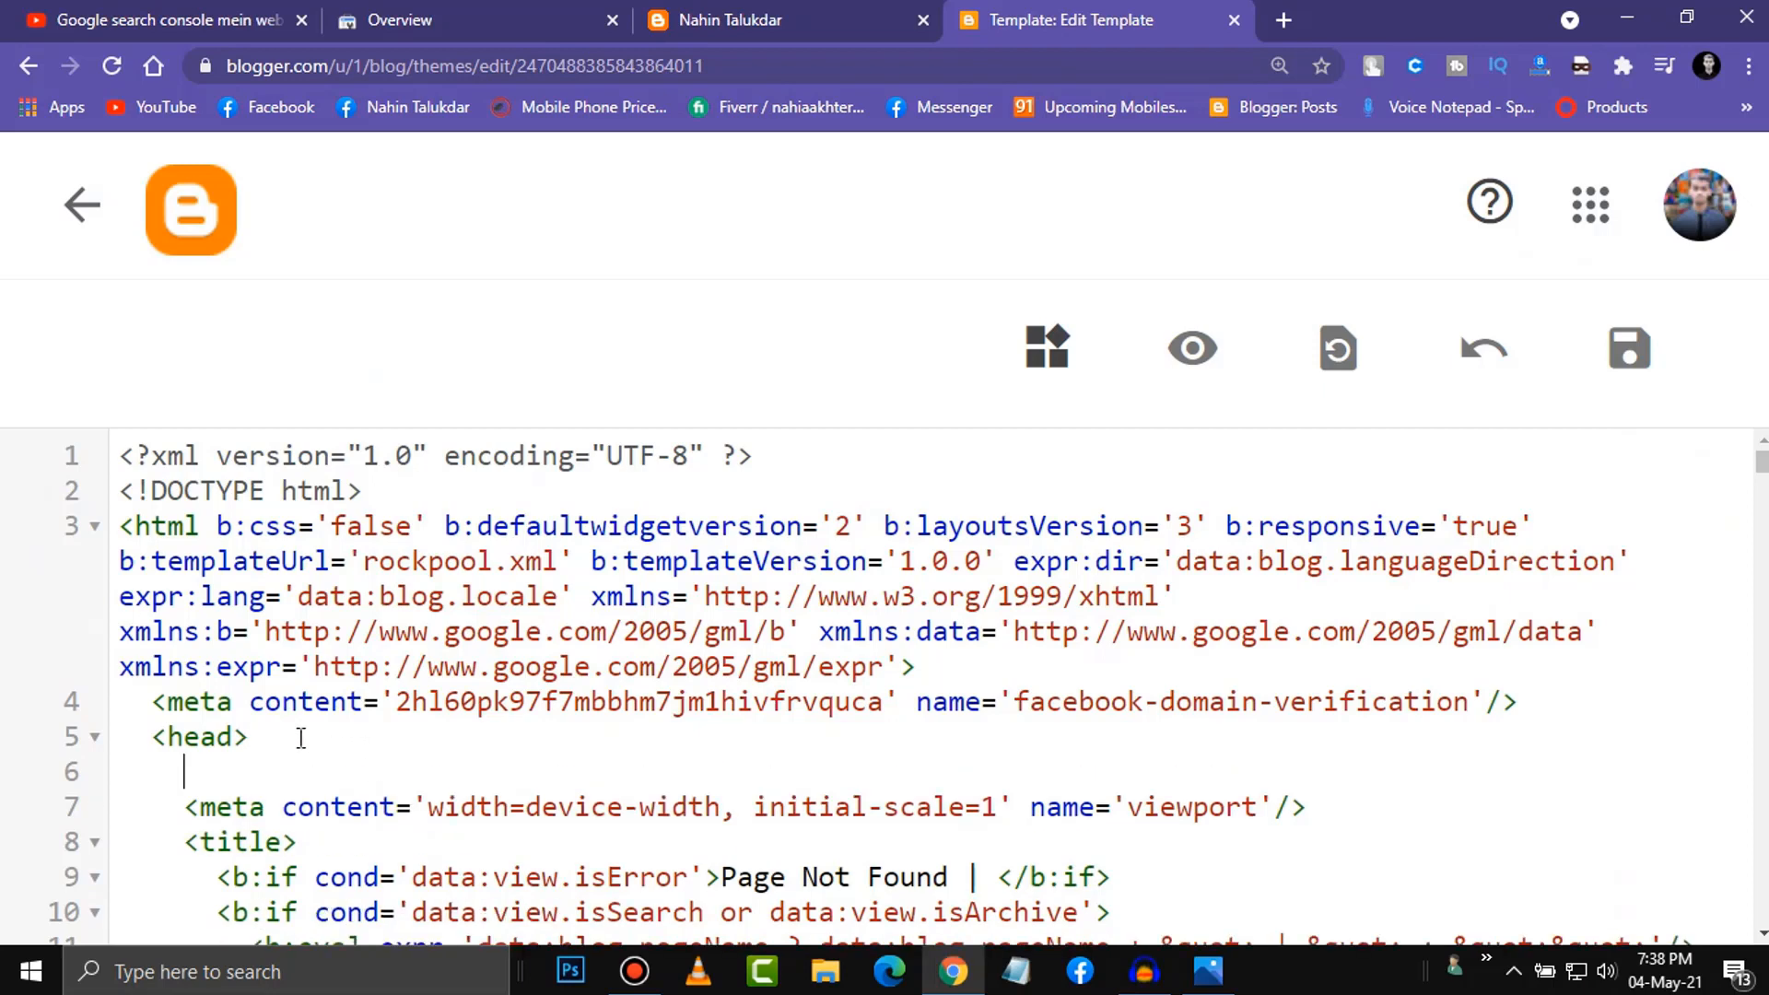
Paste the copied google-site-verification meta tag on the empty line below the opening head tag and save the theme.
{"action": "right_click", "coordinate": [255, 770]}
{"action": "left_click", "coordinate": [353, 554]}
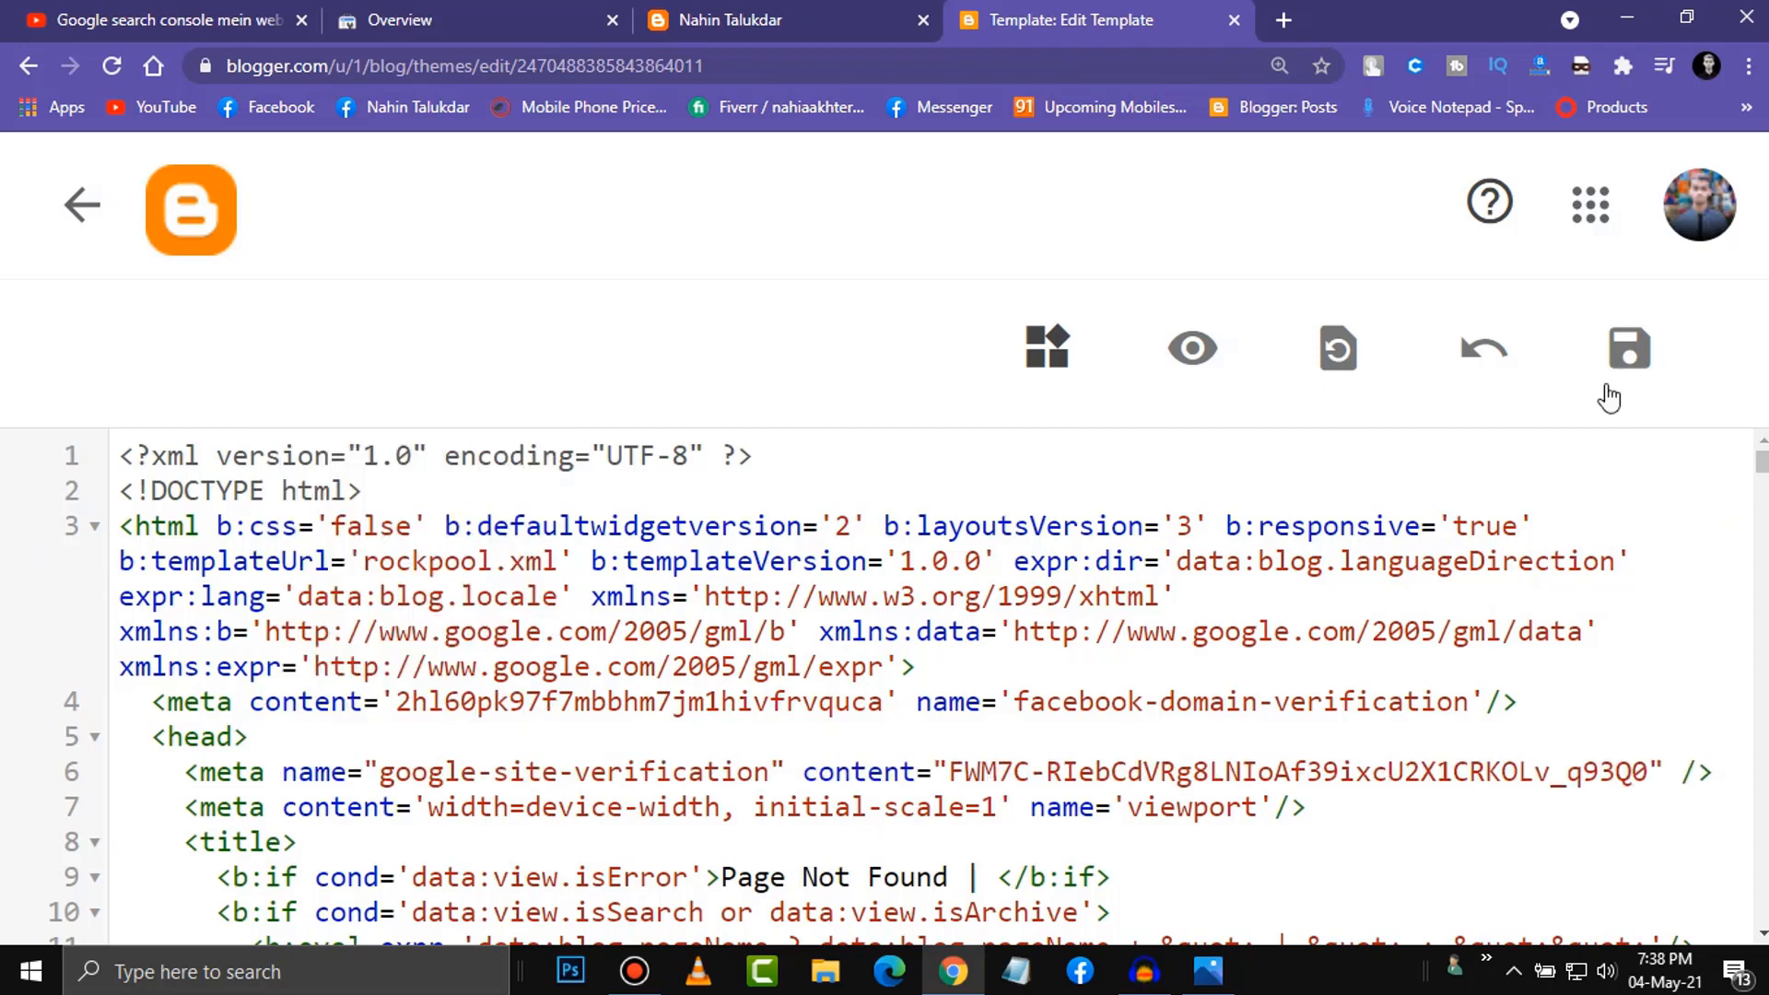
{"action": "left_click", "coordinate": [1638, 355]}
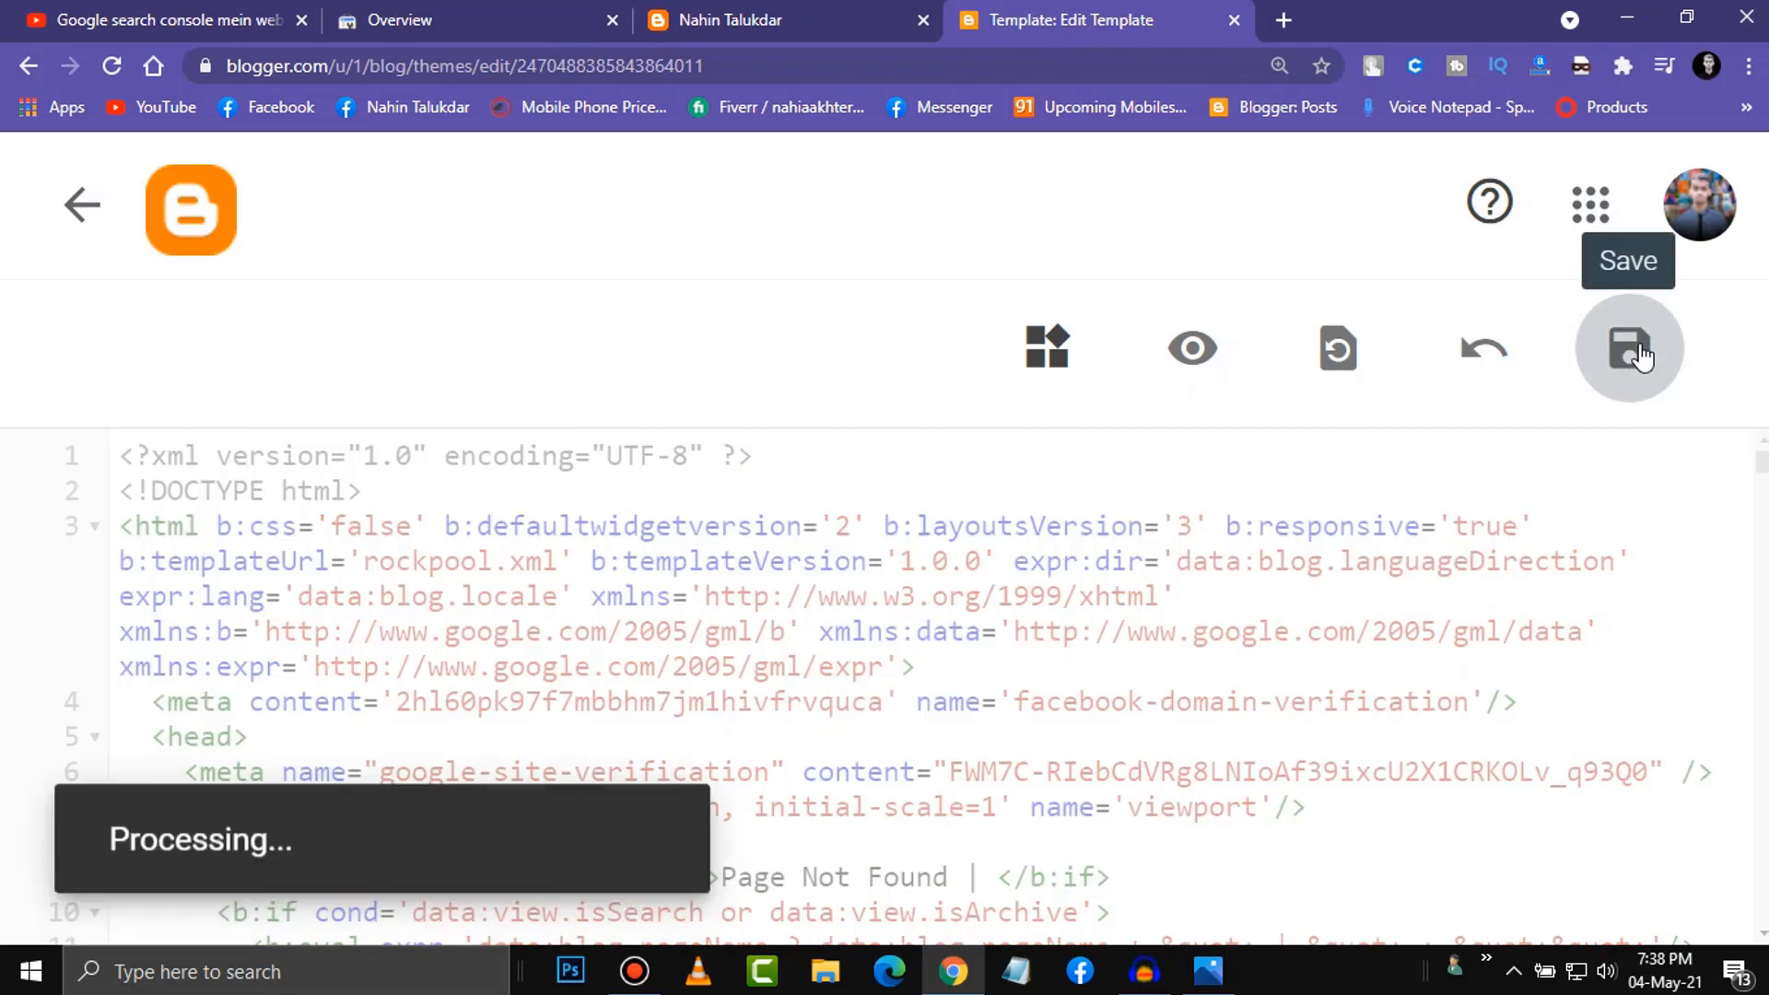
Check that the theme save has finished, verify the property's ownership with the HTML tag method in Search Console, and dismiss the result dialog.
{"action": "left_click", "coordinate": [557, 13]}
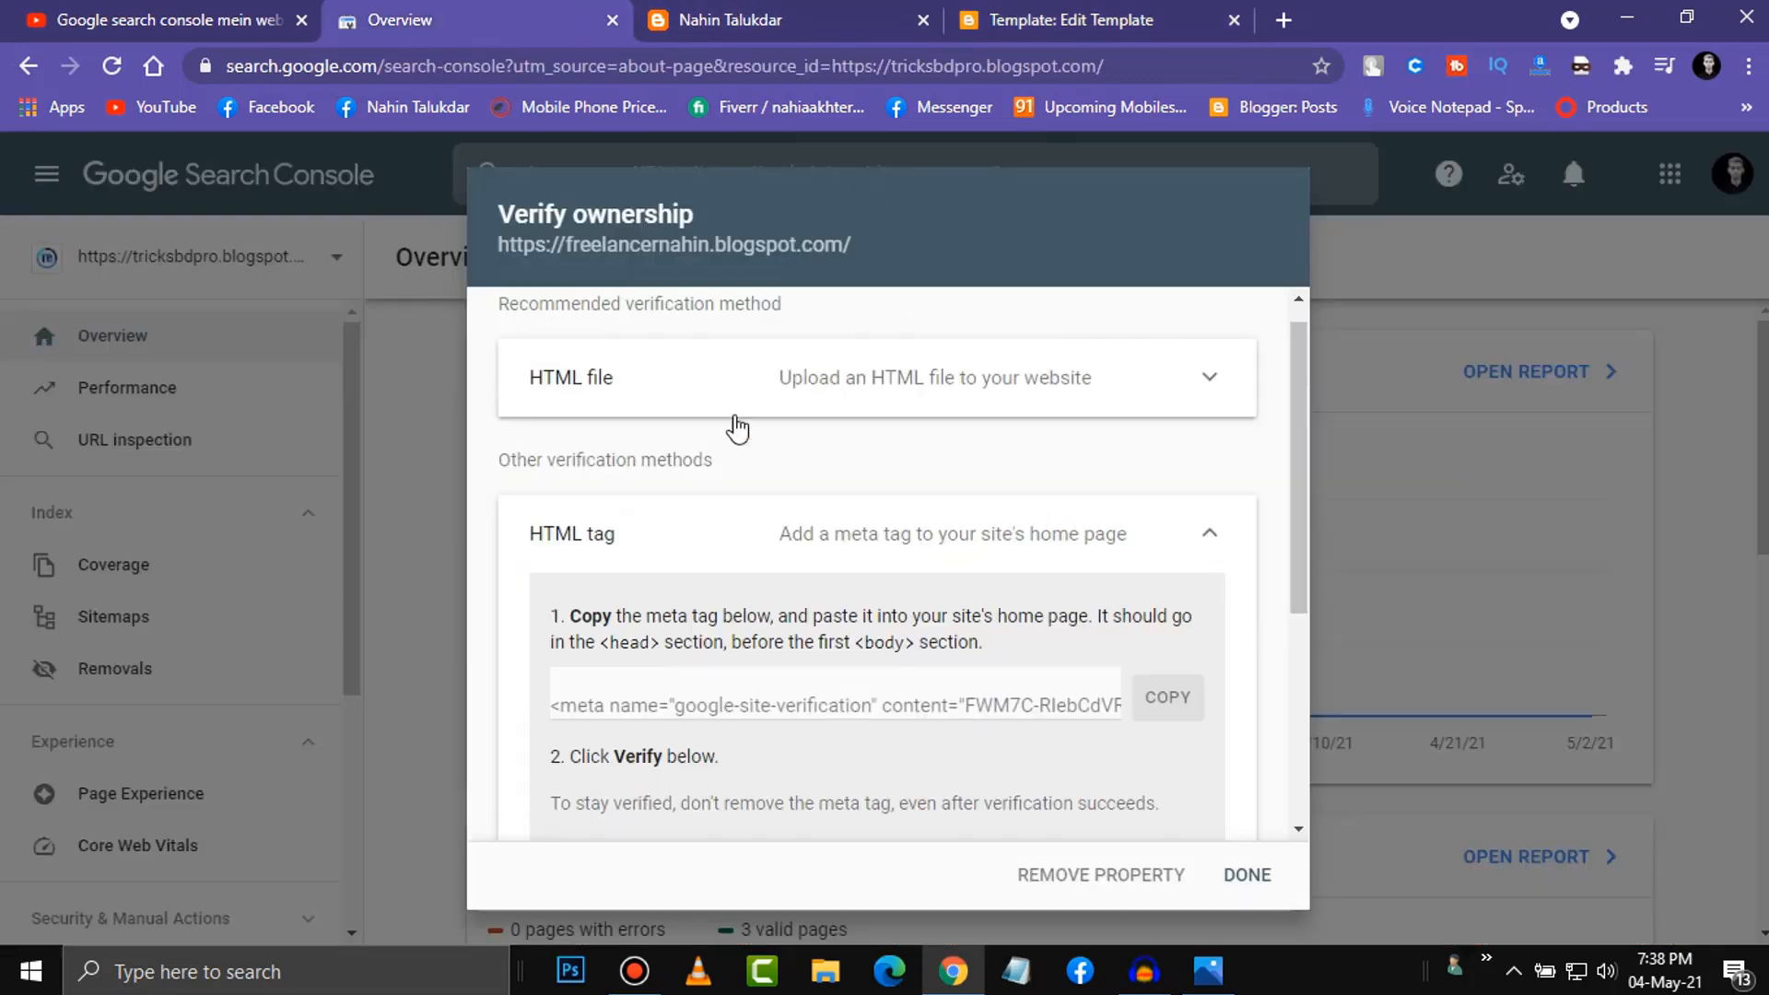
{"action": "left_click", "coordinate": [1138, 13]}
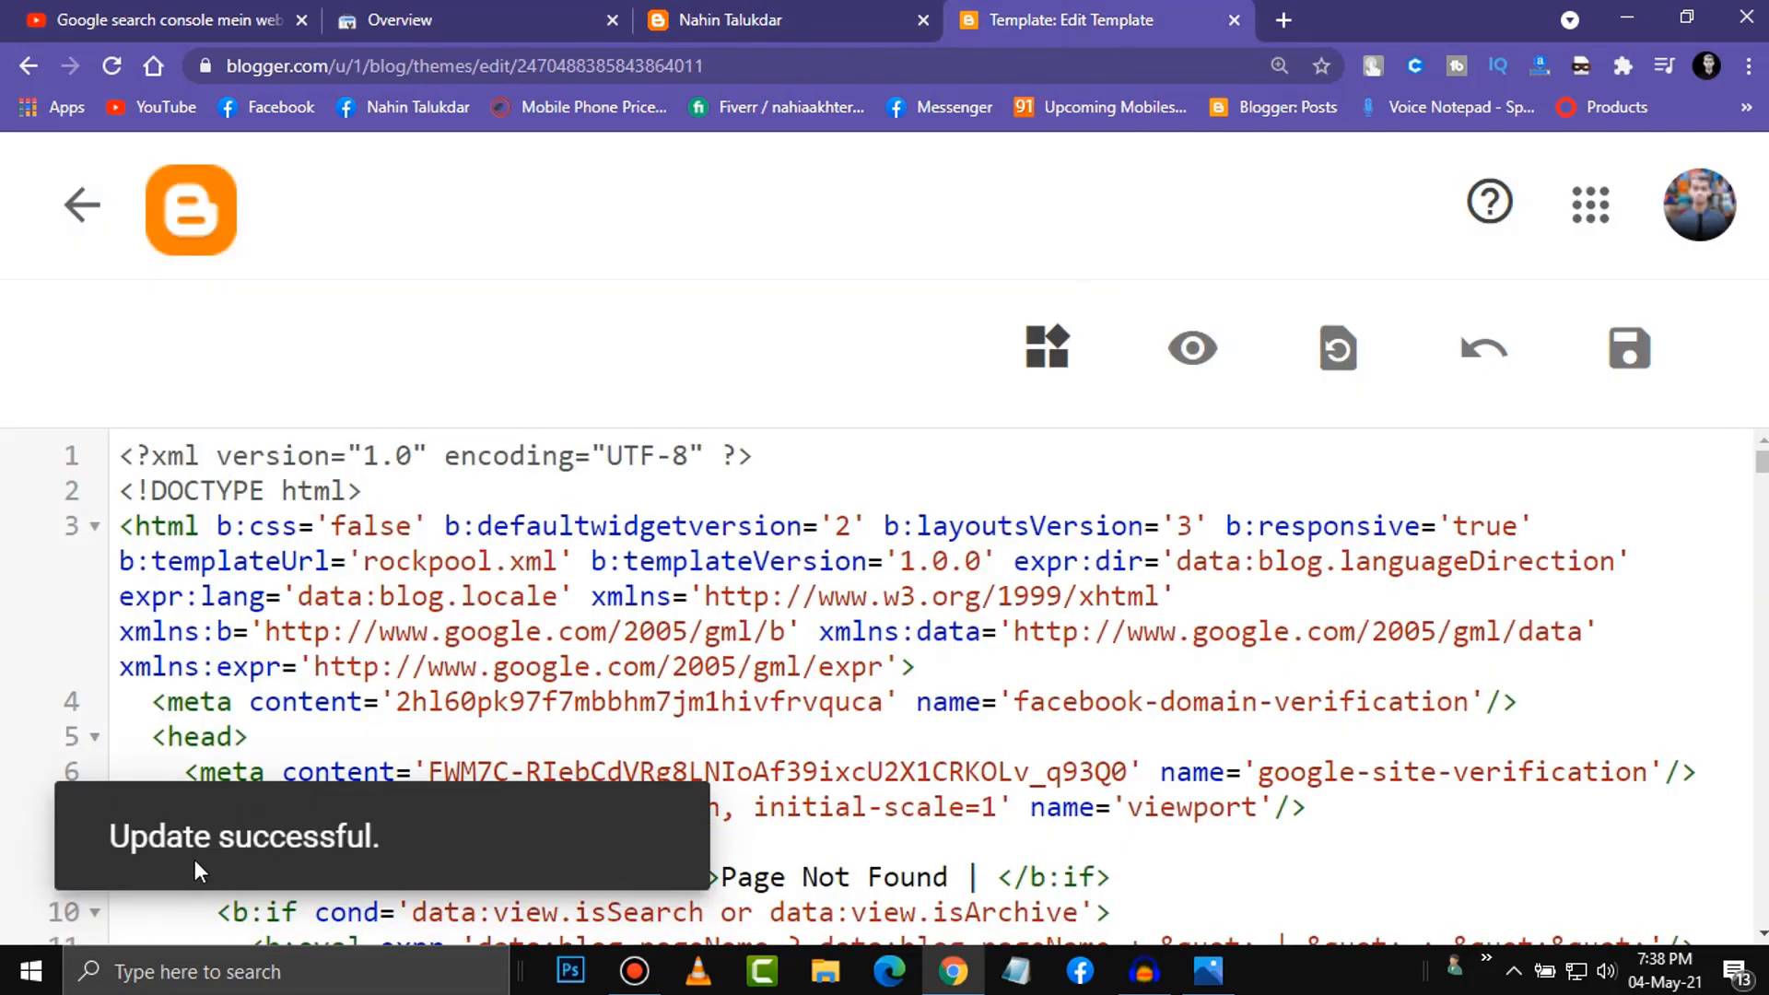
{"action": "left_click", "coordinate": [461, 20]}
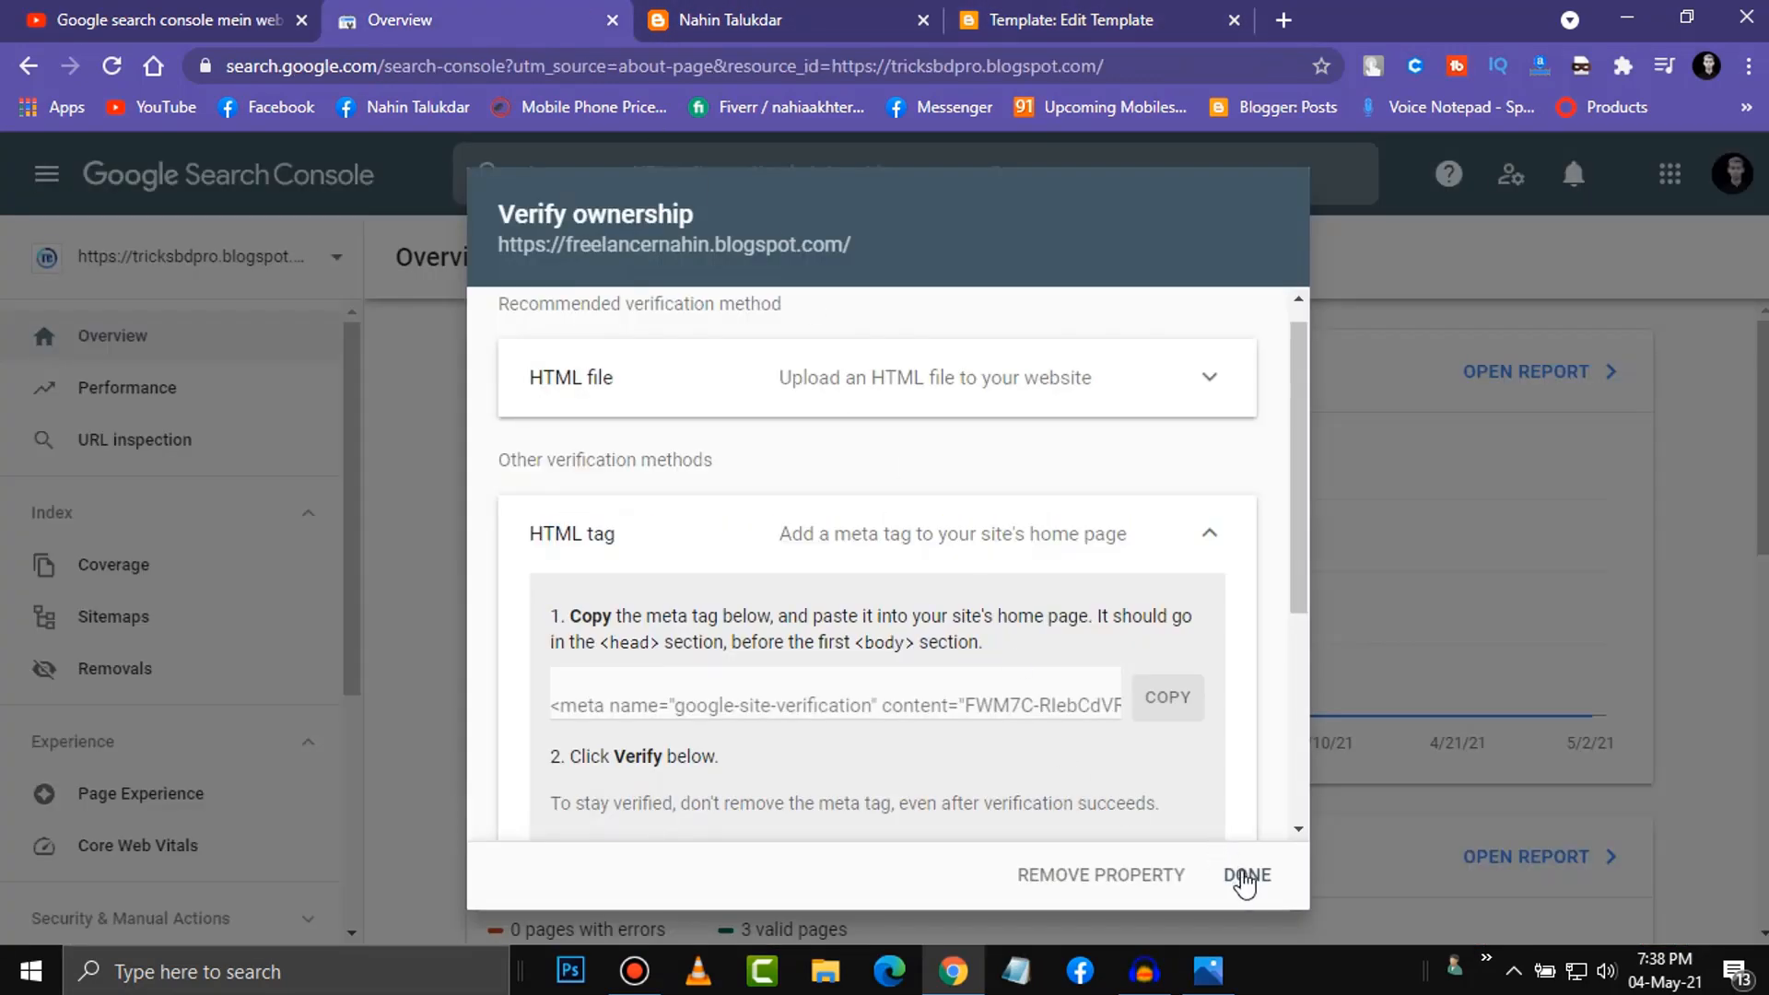
{"action": "scroll", "coordinate": [1180, 818], "scroll_direction": "down", "scroll_amount": 4}
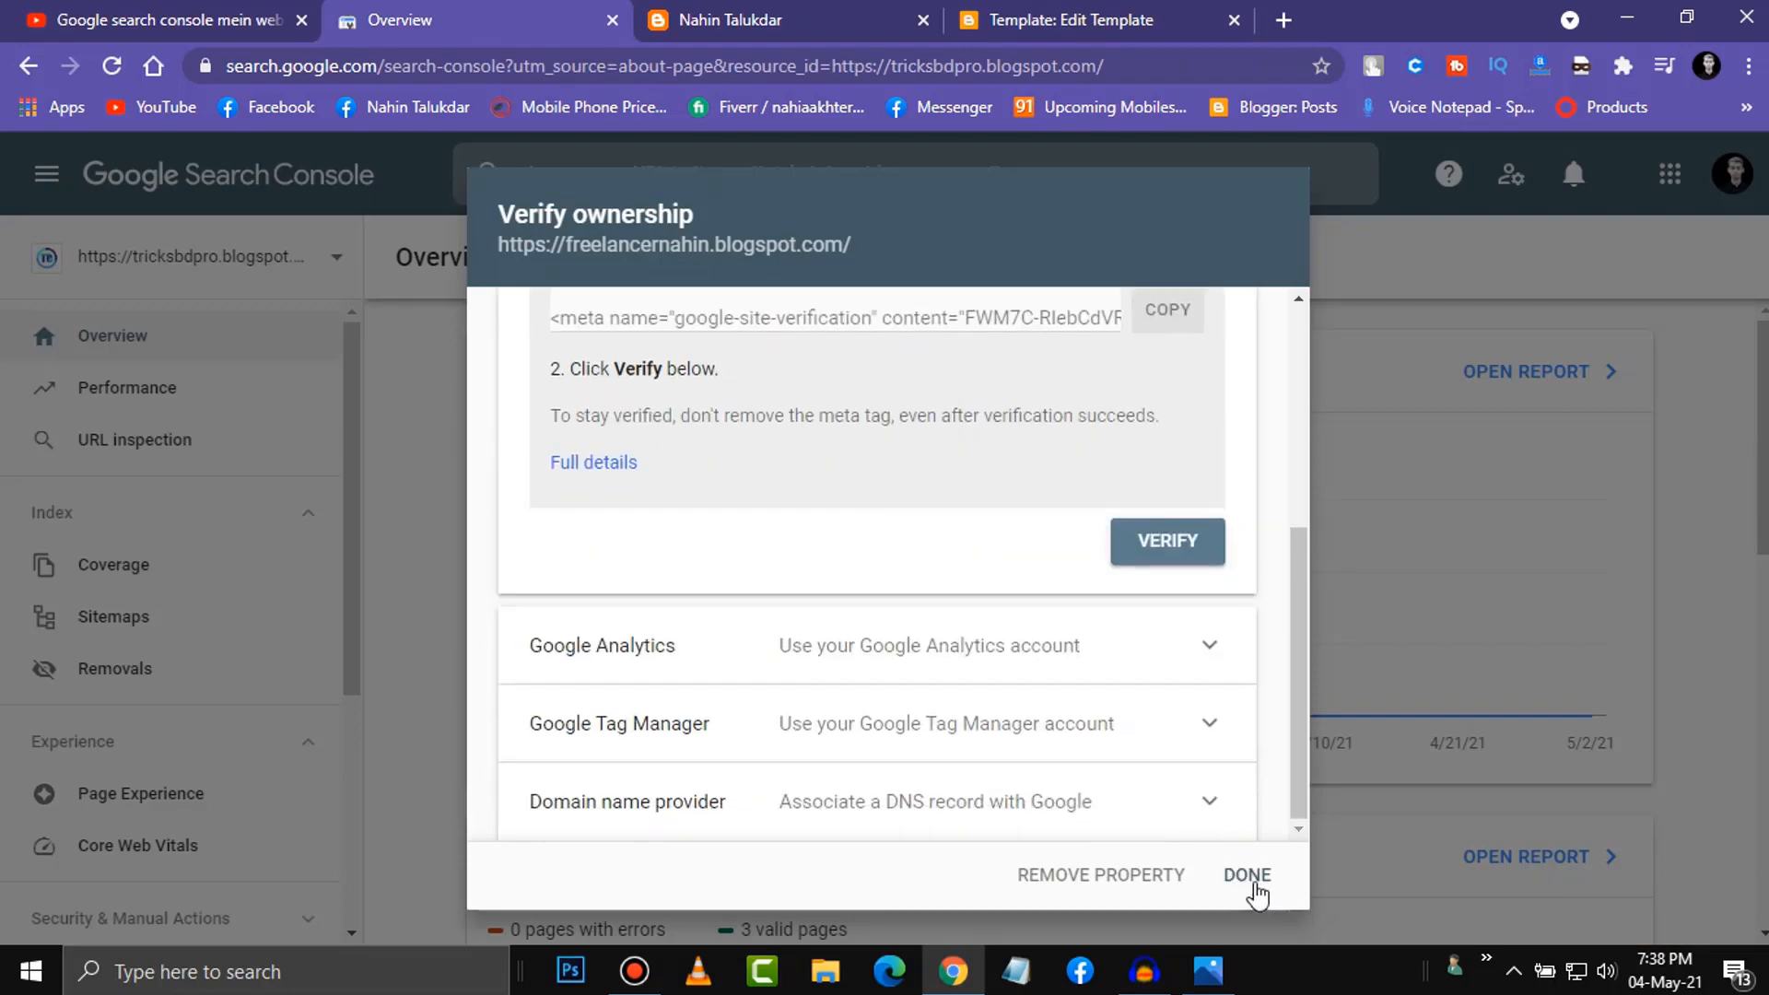
{"action": "scroll", "coordinate": [1055, 645], "scroll_direction": "up", "scroll_amount": 3}
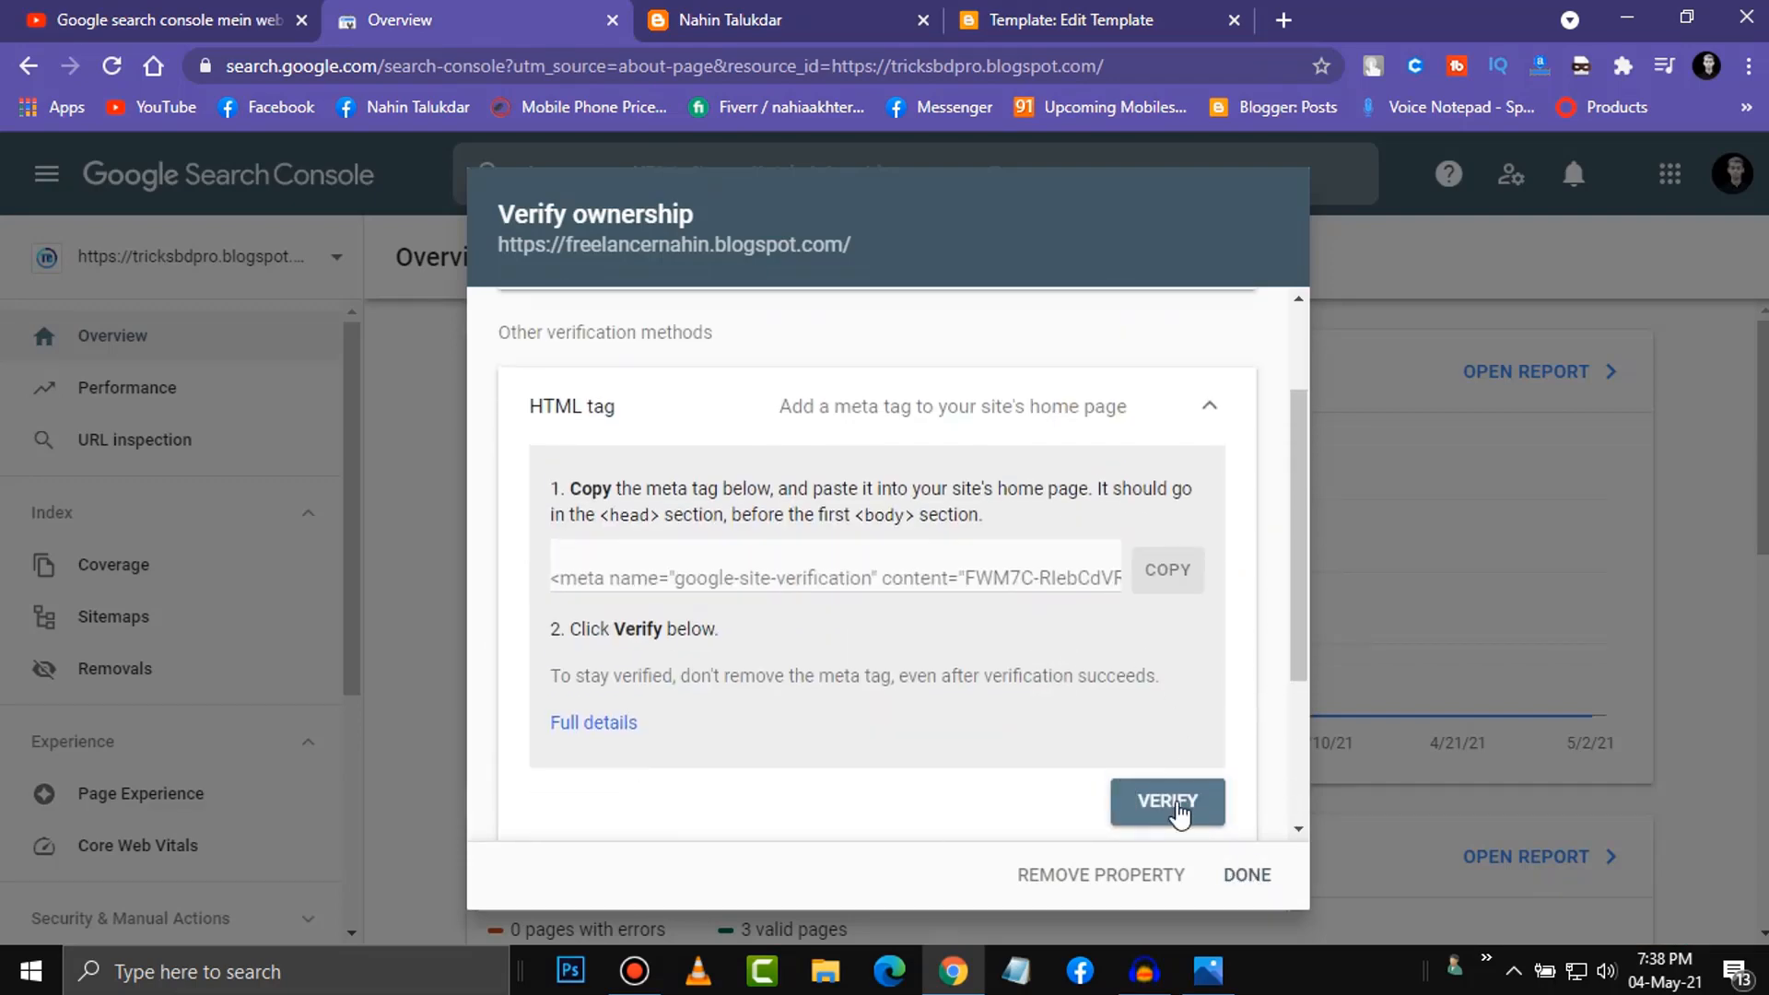
{"action": "left_click", "coordinate": [1172, 807]}
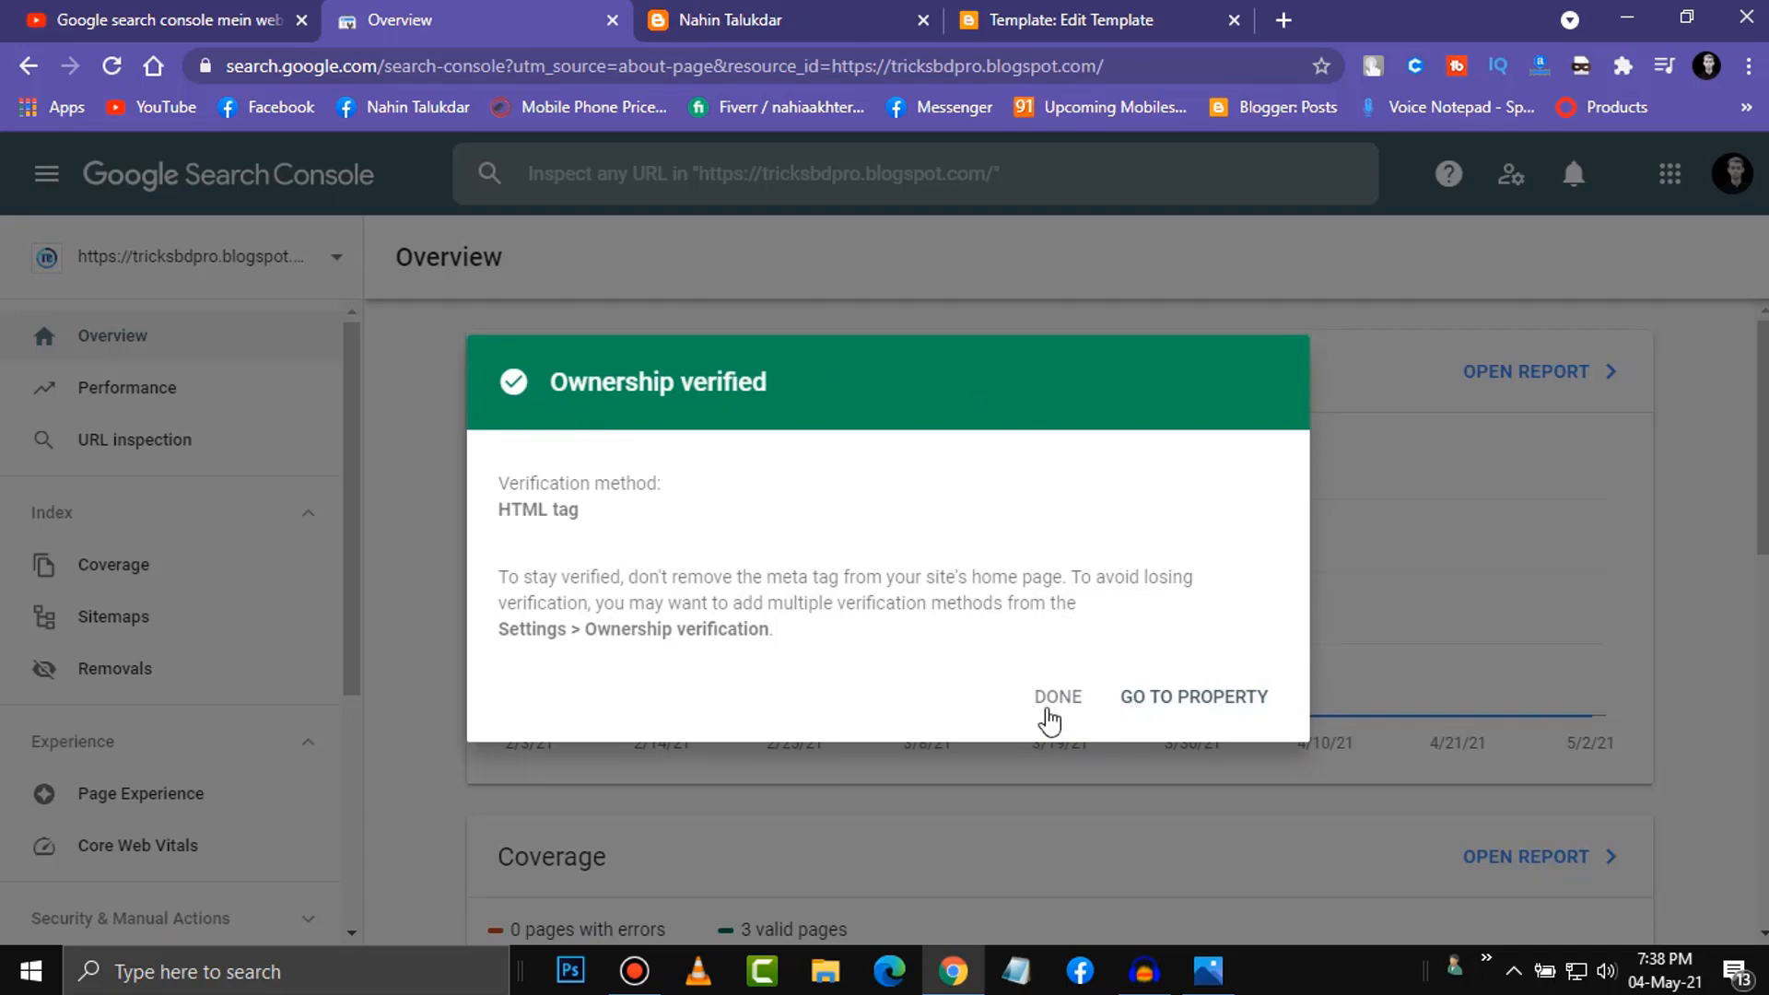
{"action": "left_click", "coordinate": [1066, 700]}
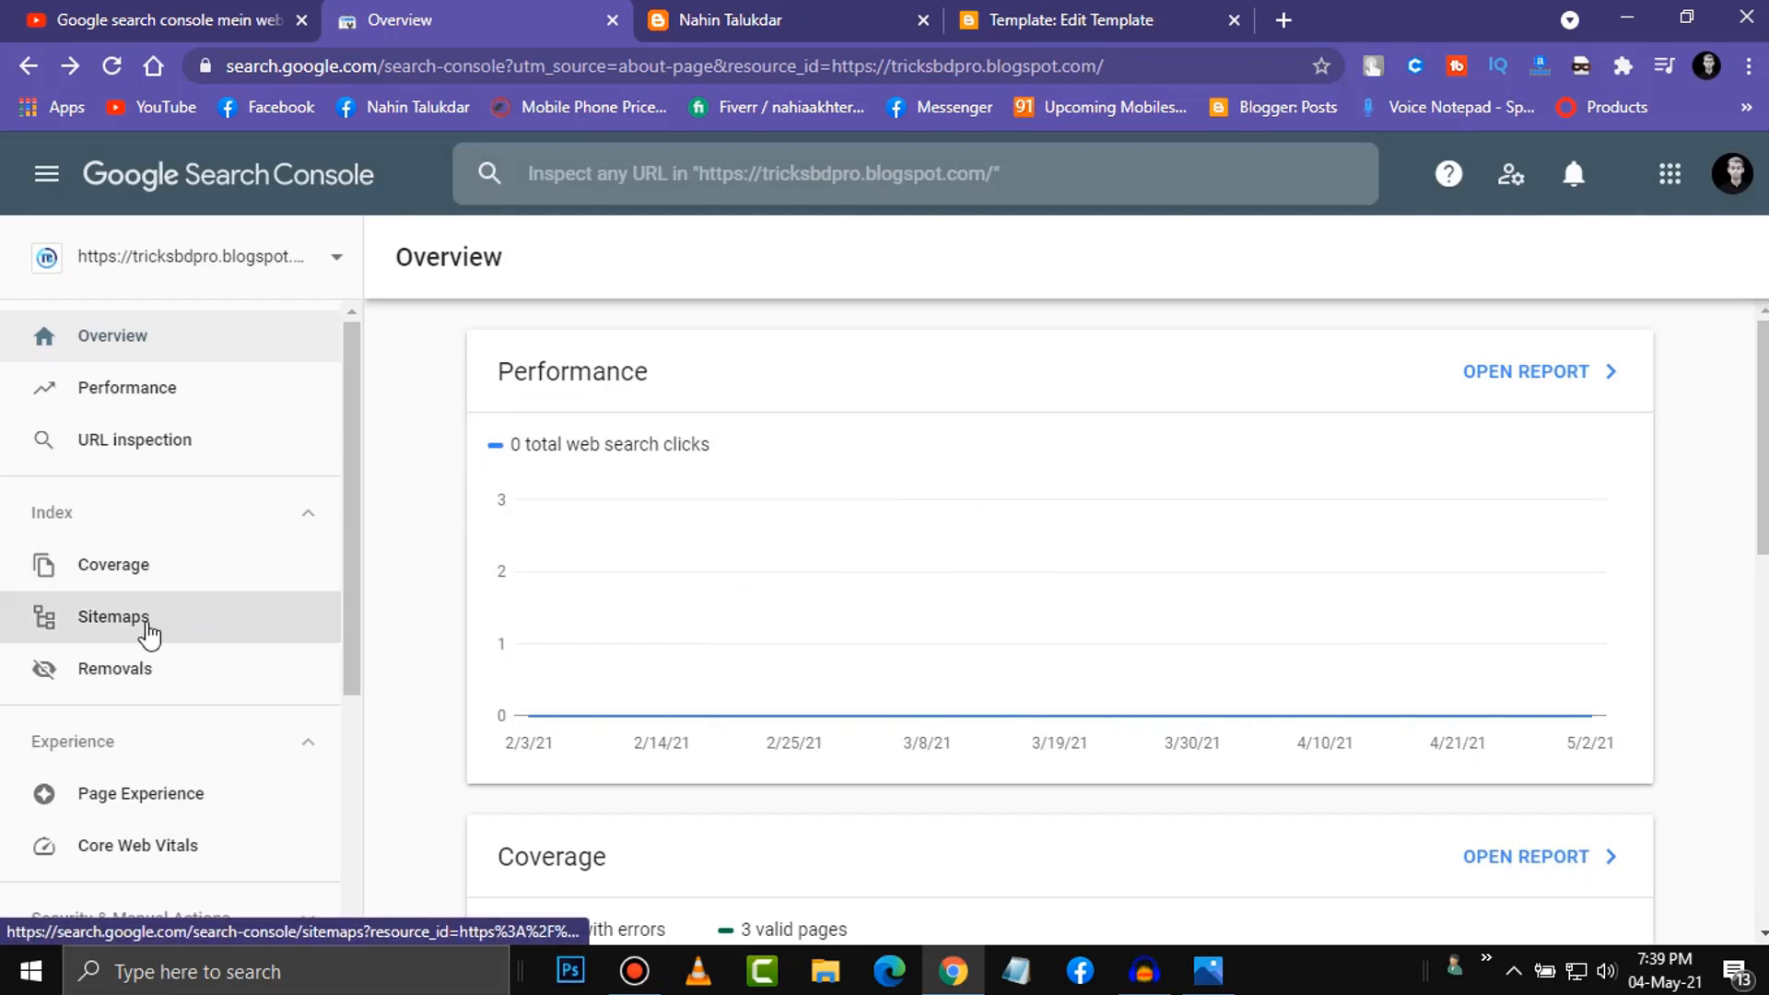
Open the Sitemaps page in Search Console, and in the empty browser tab search Google for "blogger sitemap" and open the labnol.org generator.
{"action": "left_click", "coordinate": [154, 622]}
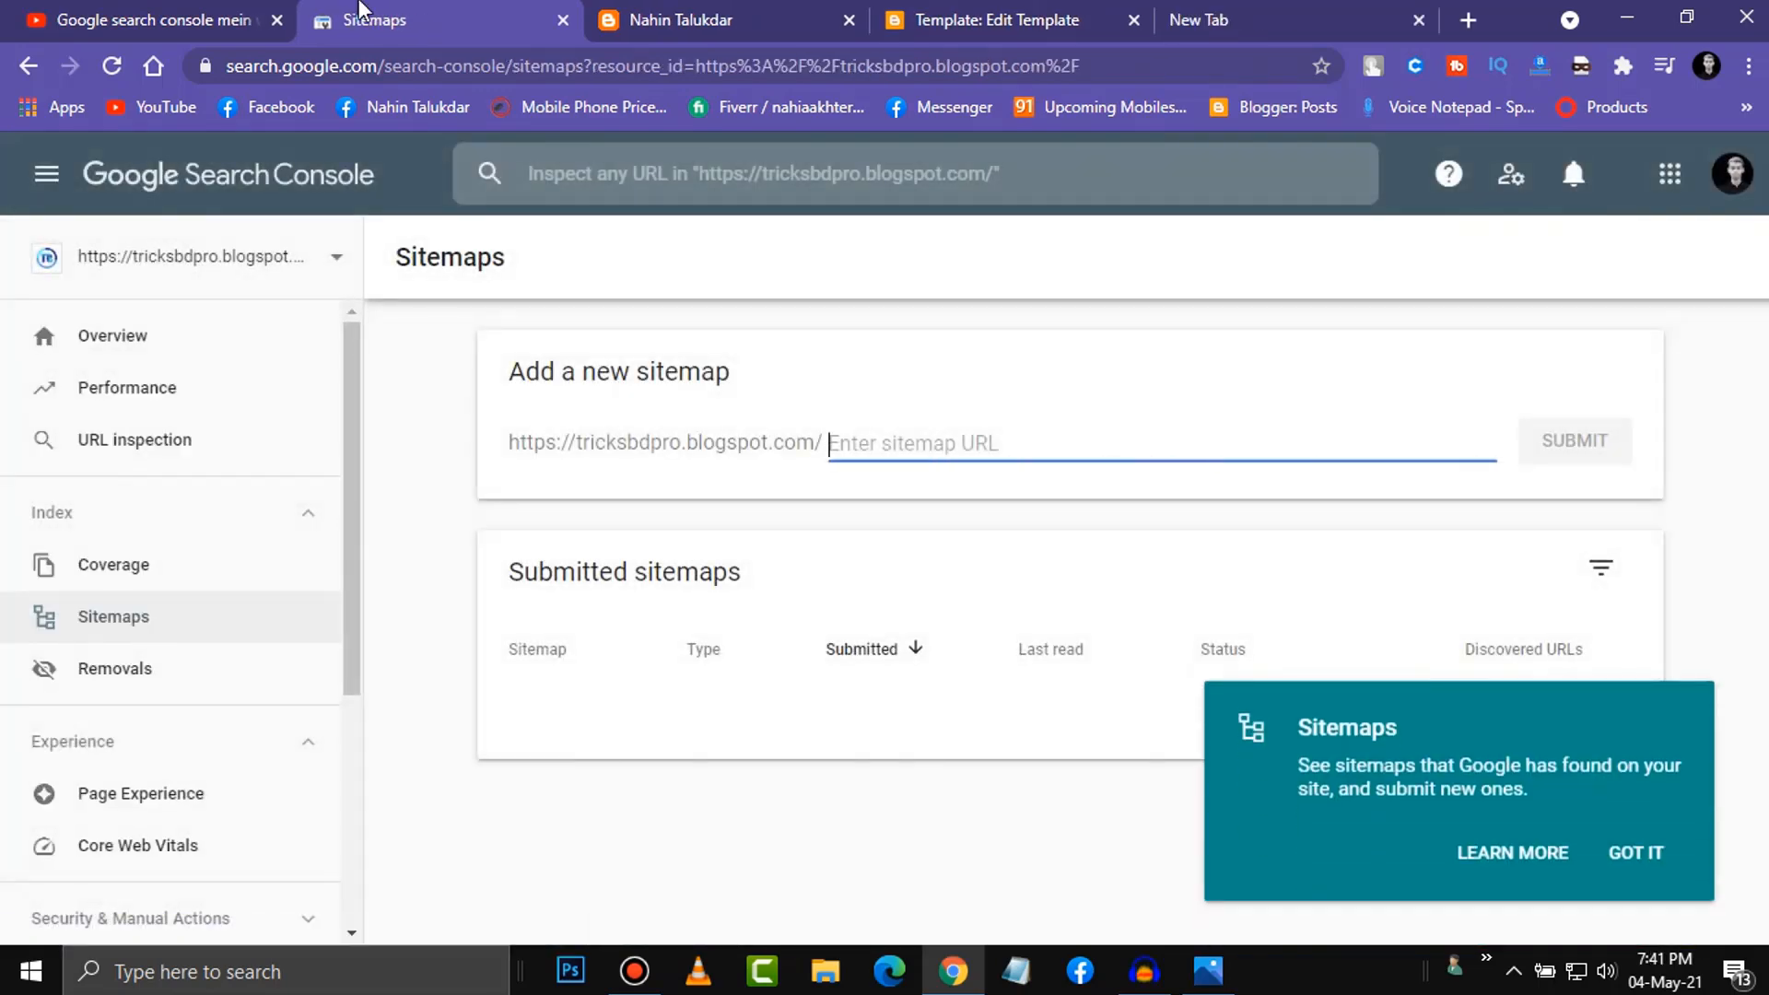
{"action": "left_click", "coordinate": [1214, 24]}
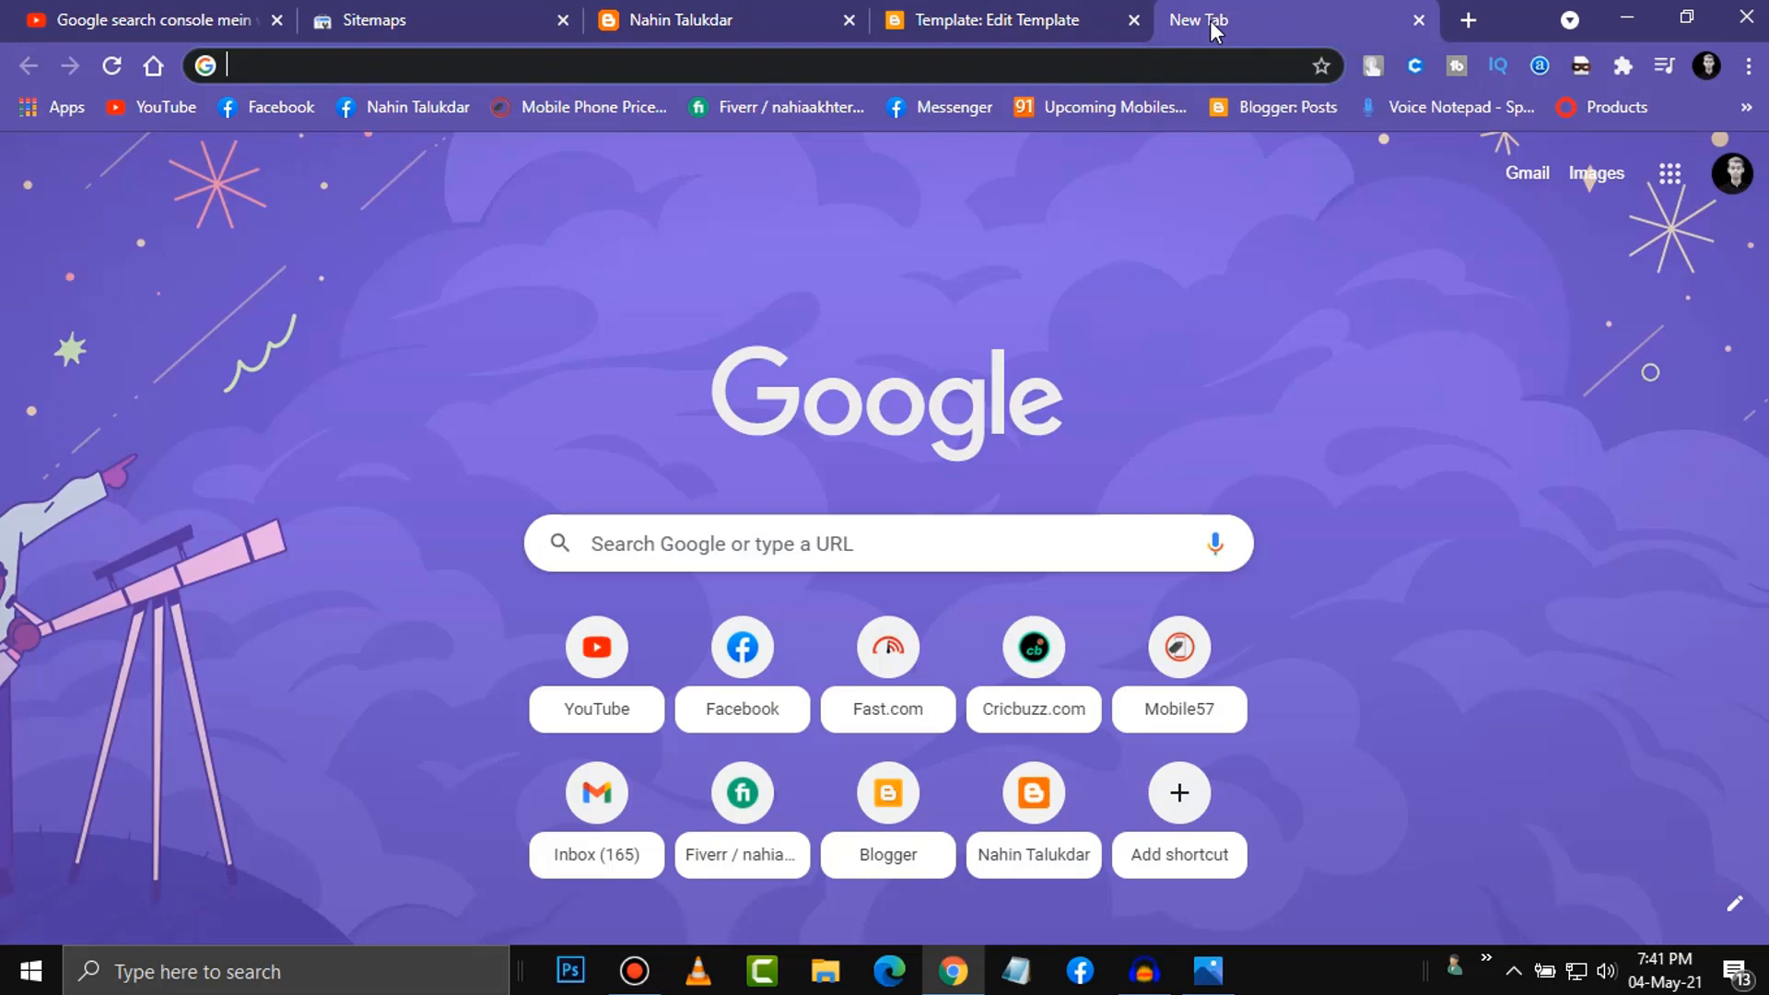
{"action": "left_click", "coordinate": [364, 67]}
{"action": "type", "text": "b"}
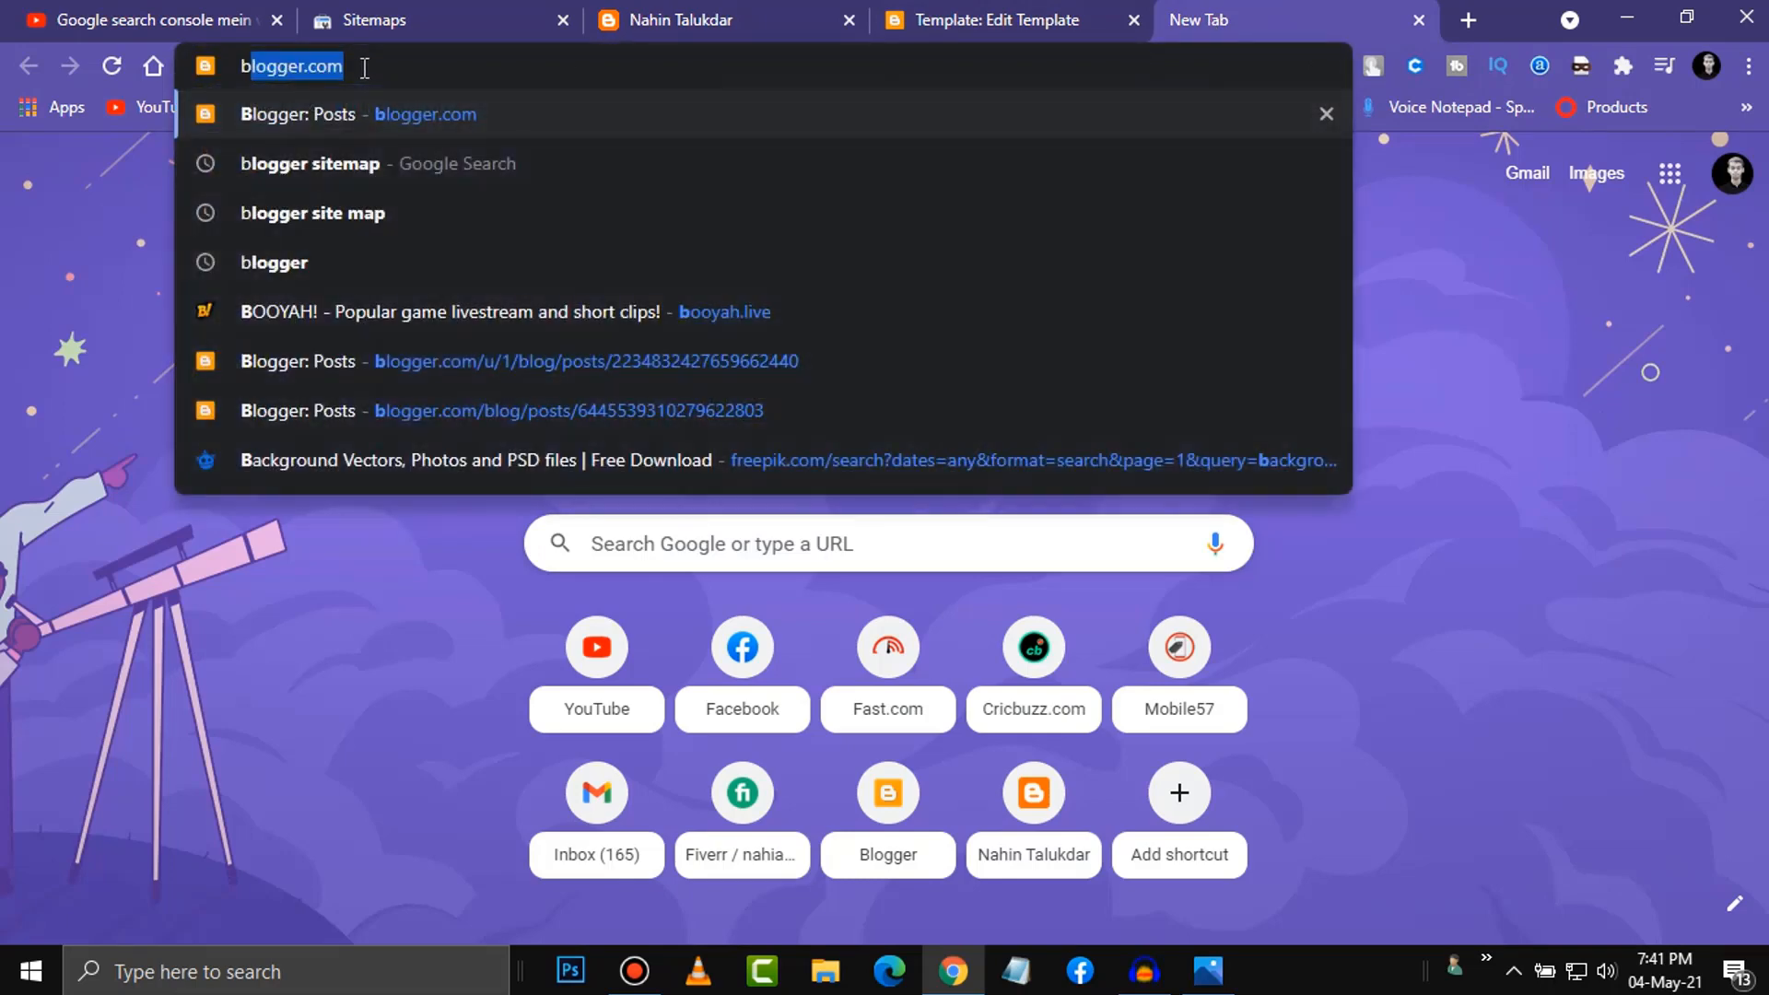
{"action": "left_click", "coordinate": [374, 159]}
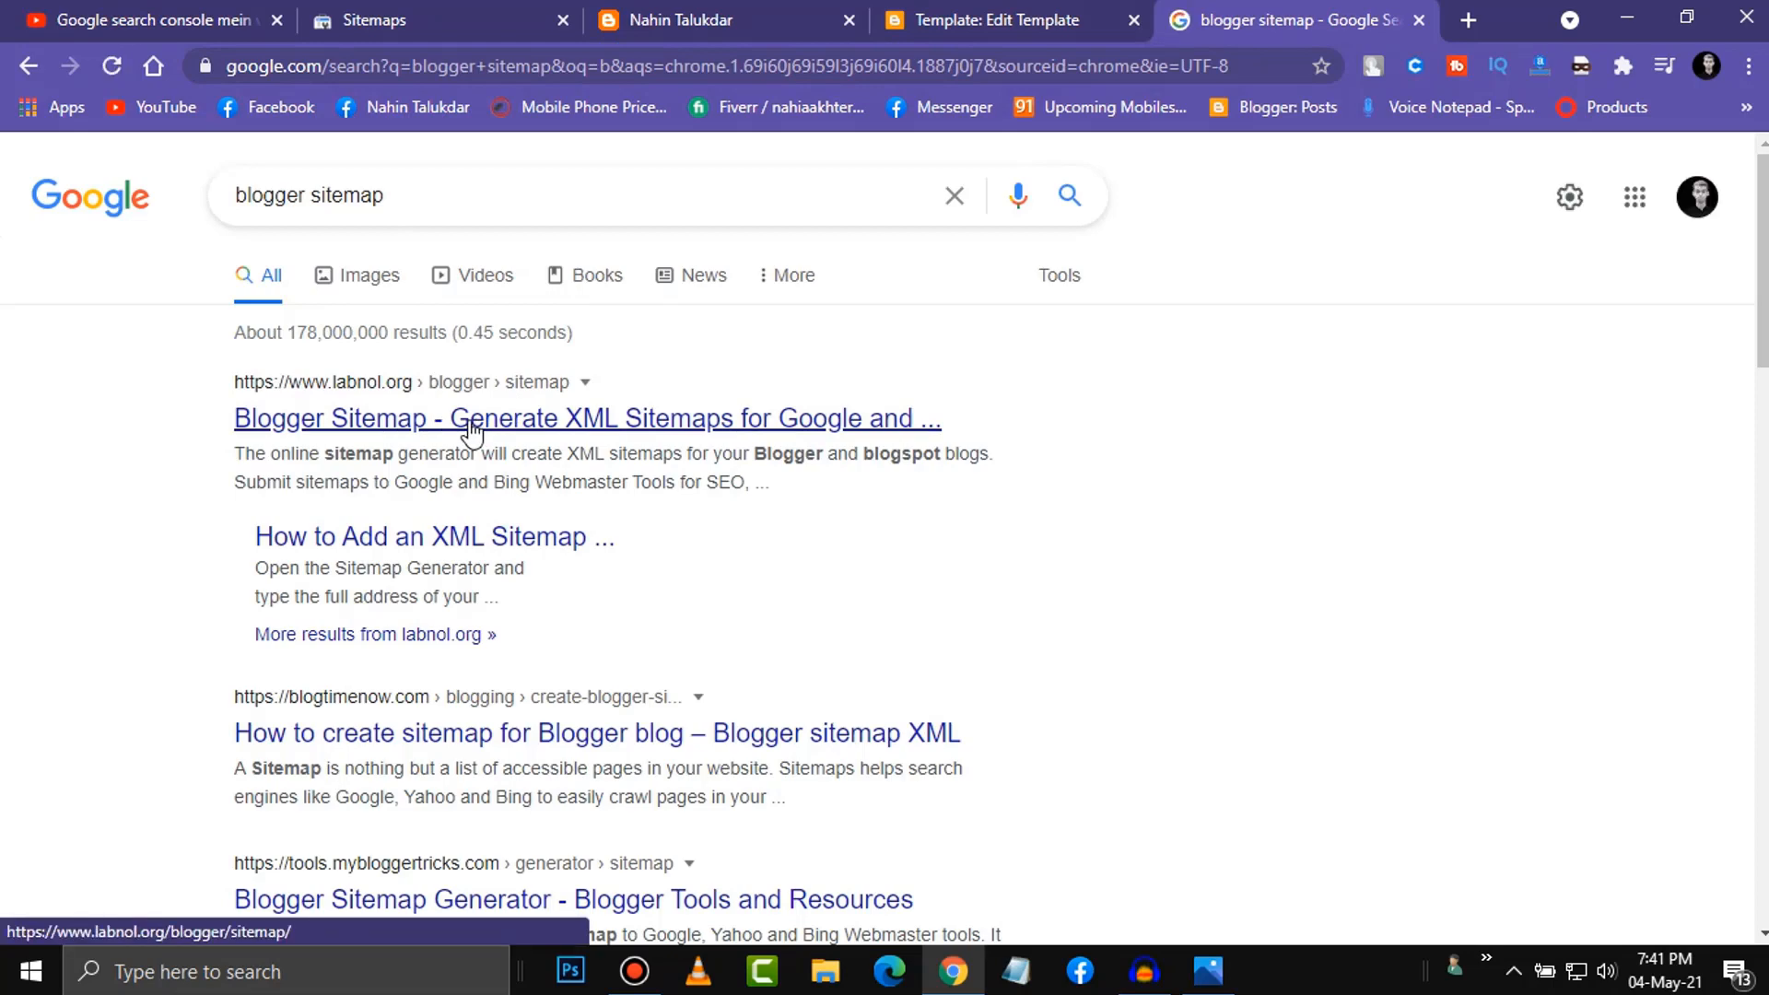
{"action": "left_click", "coordinate": [471, 426]}
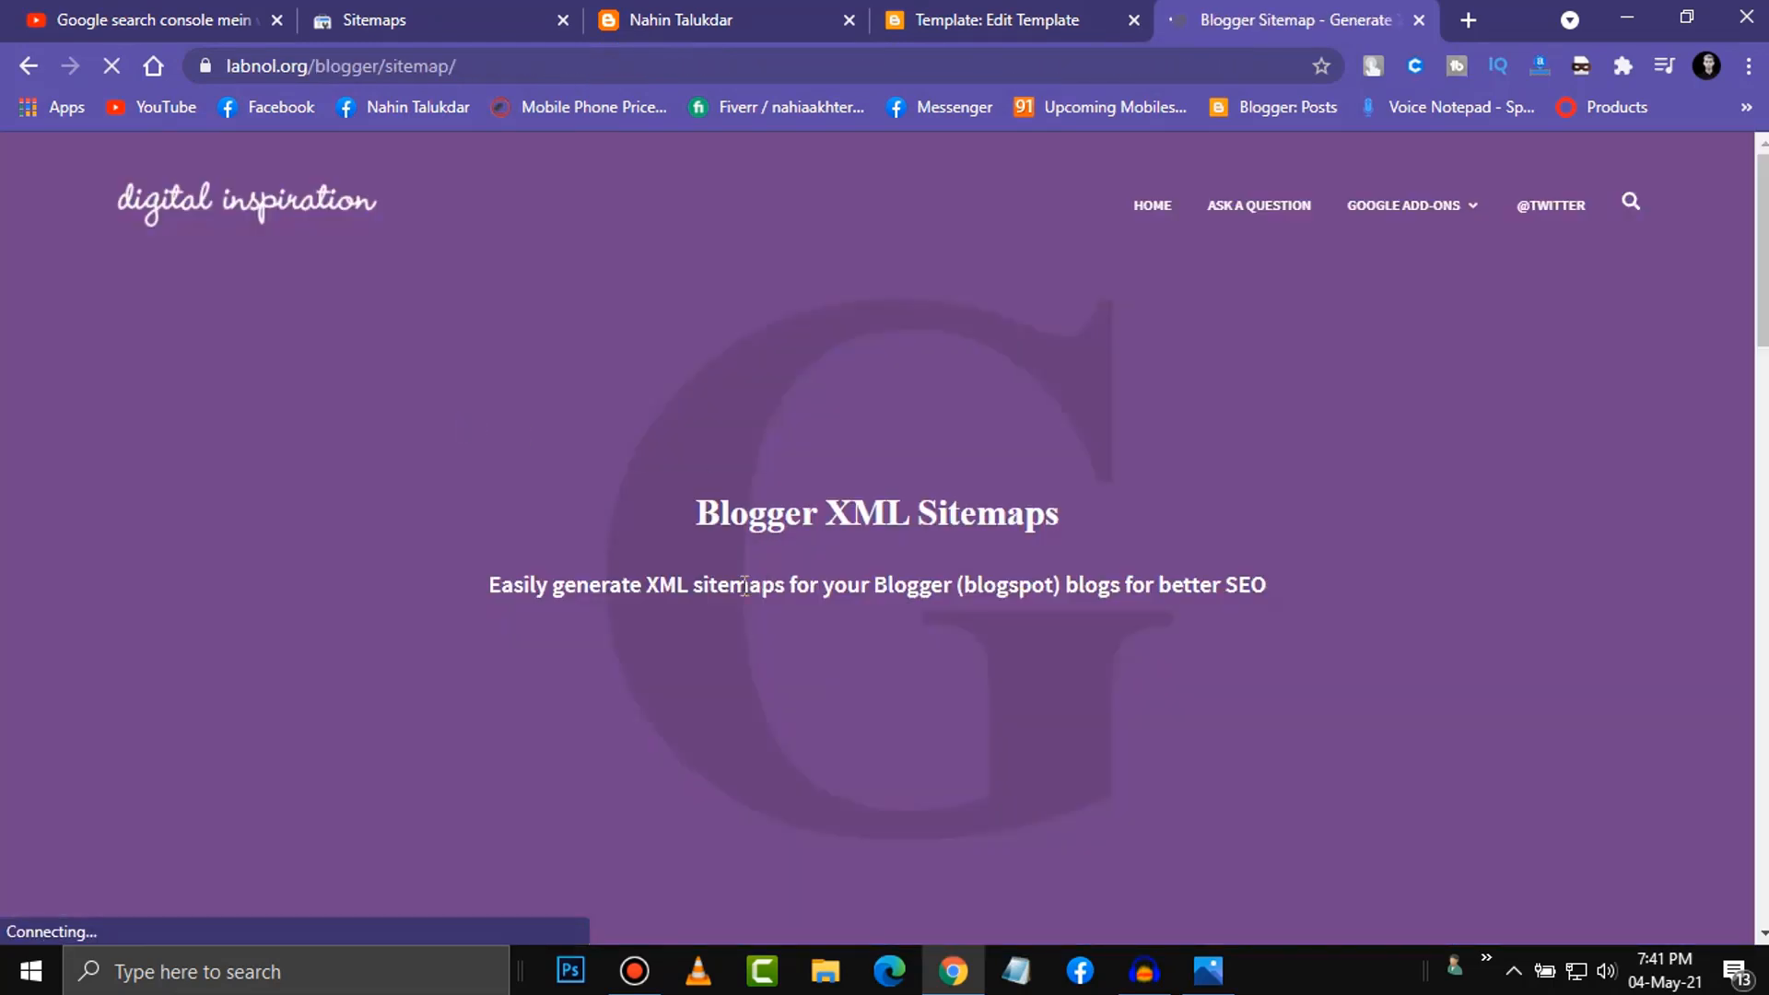
Replace the sample address in the sitemap generator with the blog's full https URL and generate its XML sitemap.
{"action": "scroll", "coordinate": [750, 538], "scroll_direction": "down", "scroll_amount": 8}
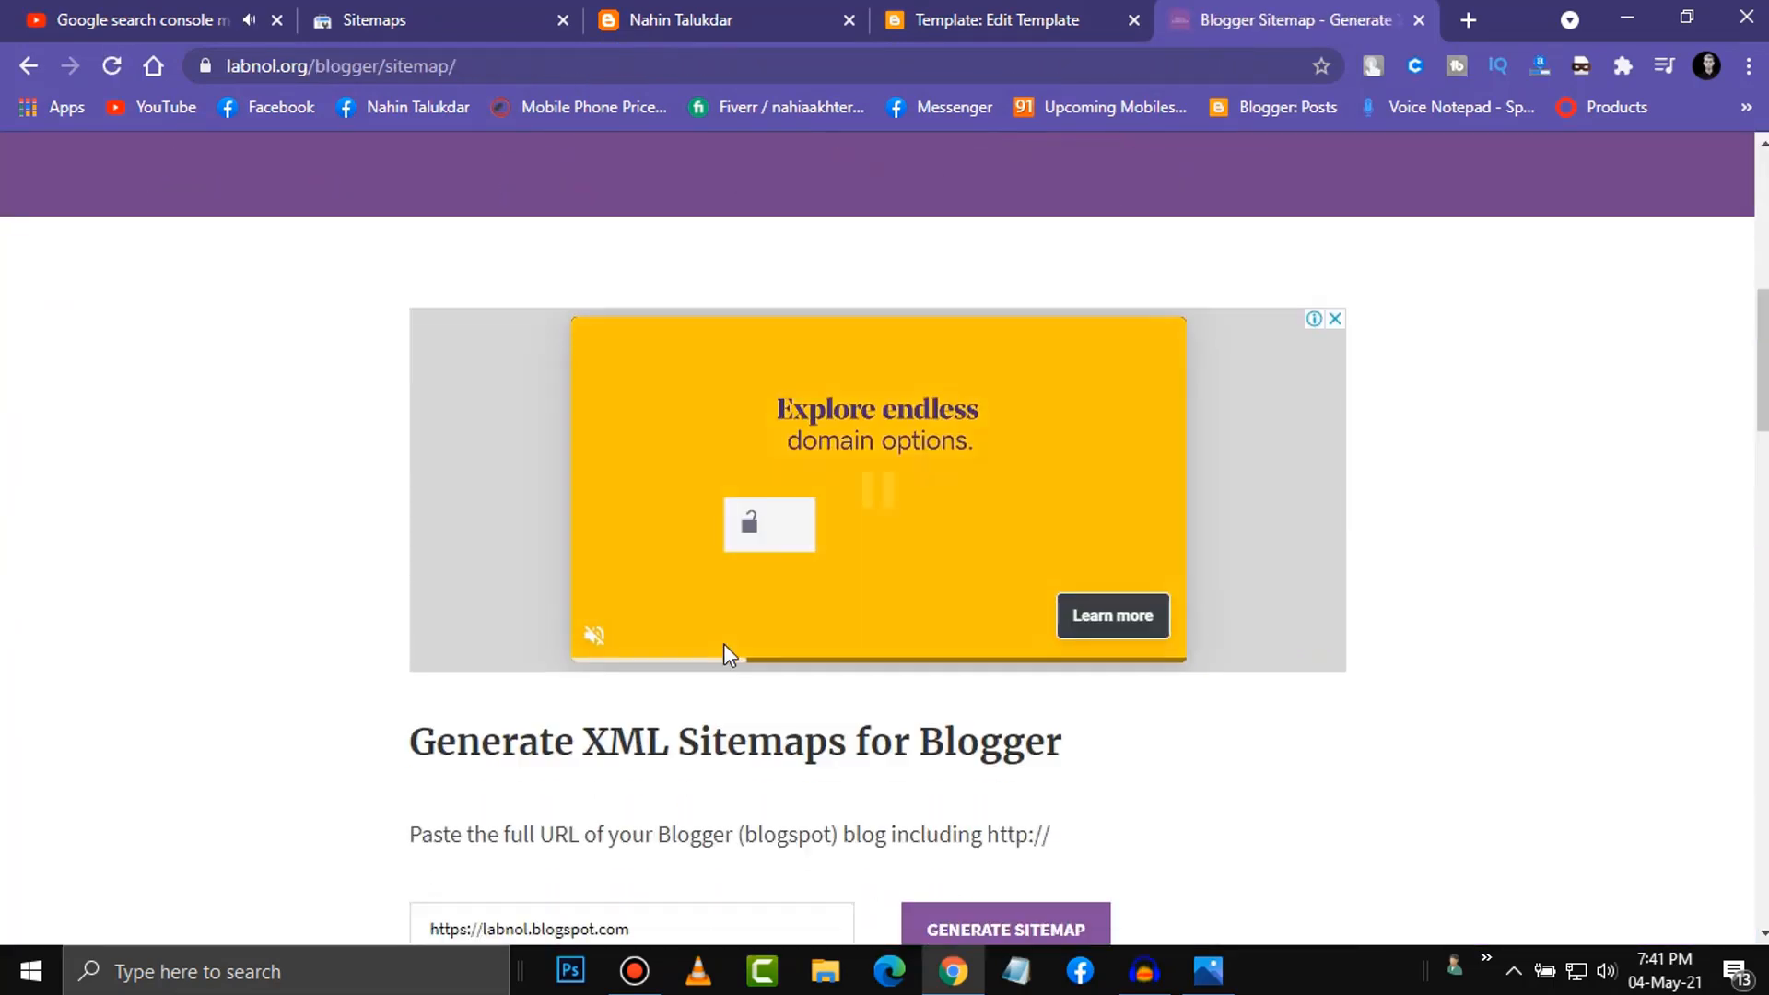
{"action": "scroll", "coordinate": [709, 644], "scroll_direction": "down", "scroll_amount": 4}
{"action": "left_click", "coordinate": [641, 547]}
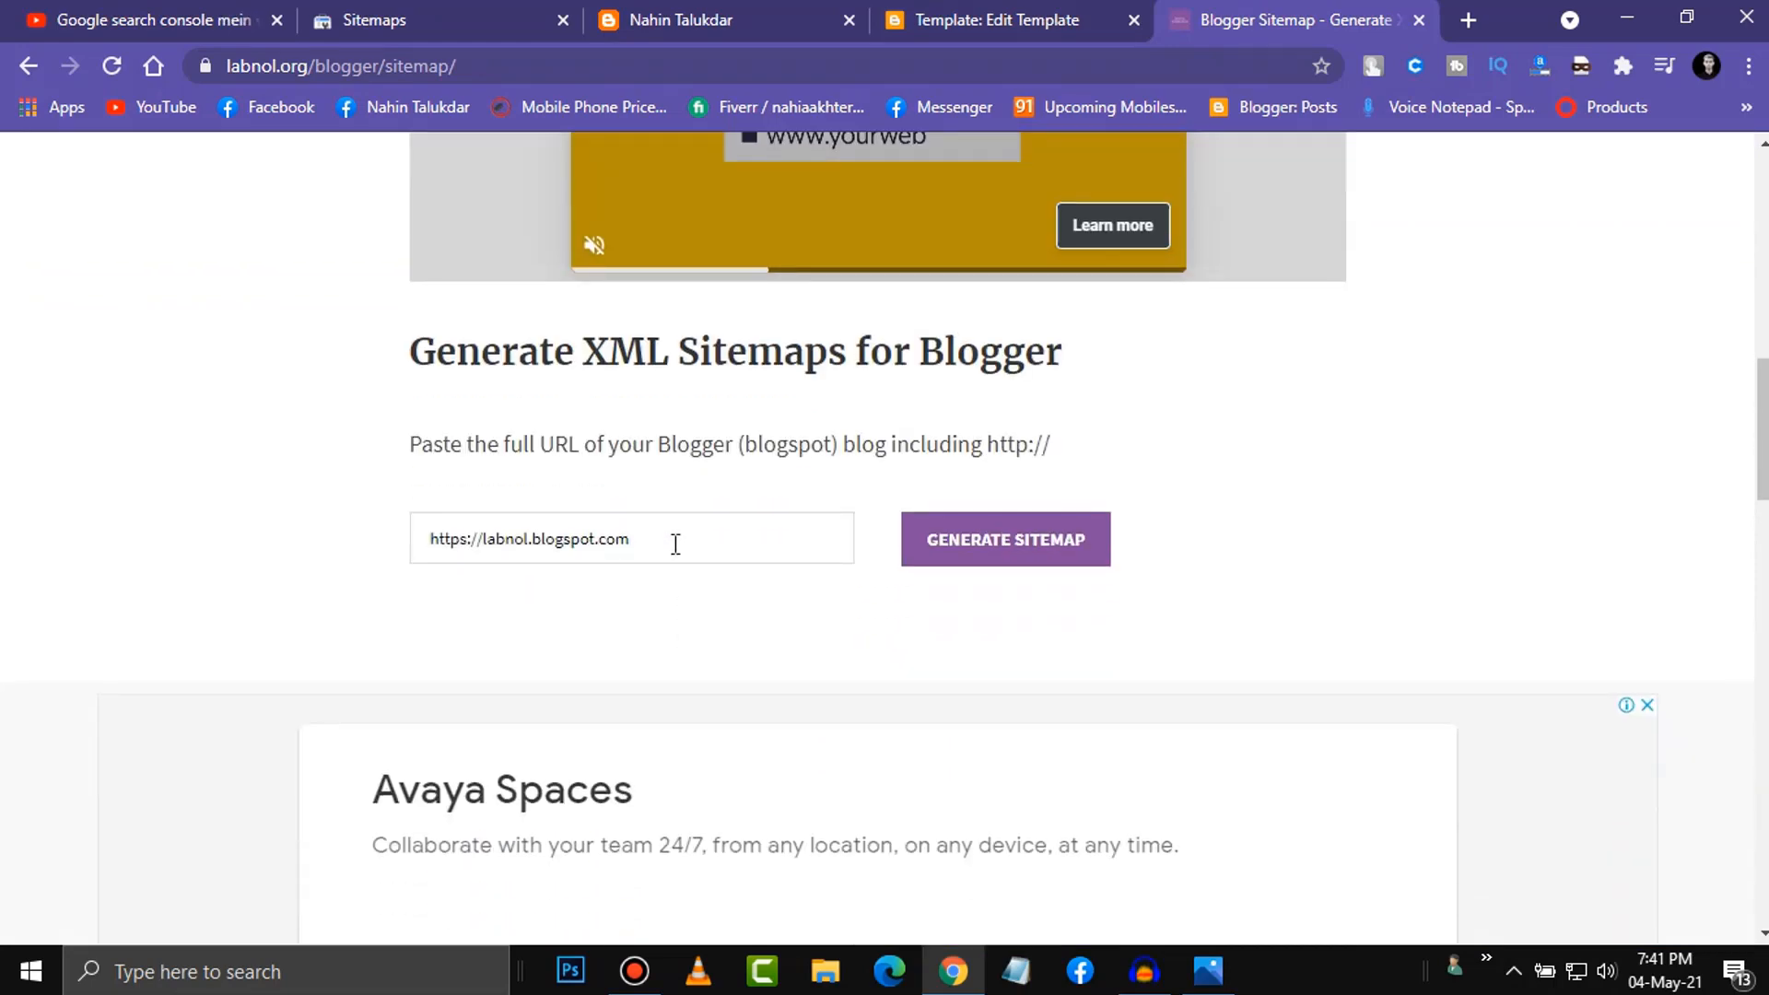
{"action": "left_click_drag", "start_coordinate": [676, 544], "coordinate": [386, 560]}
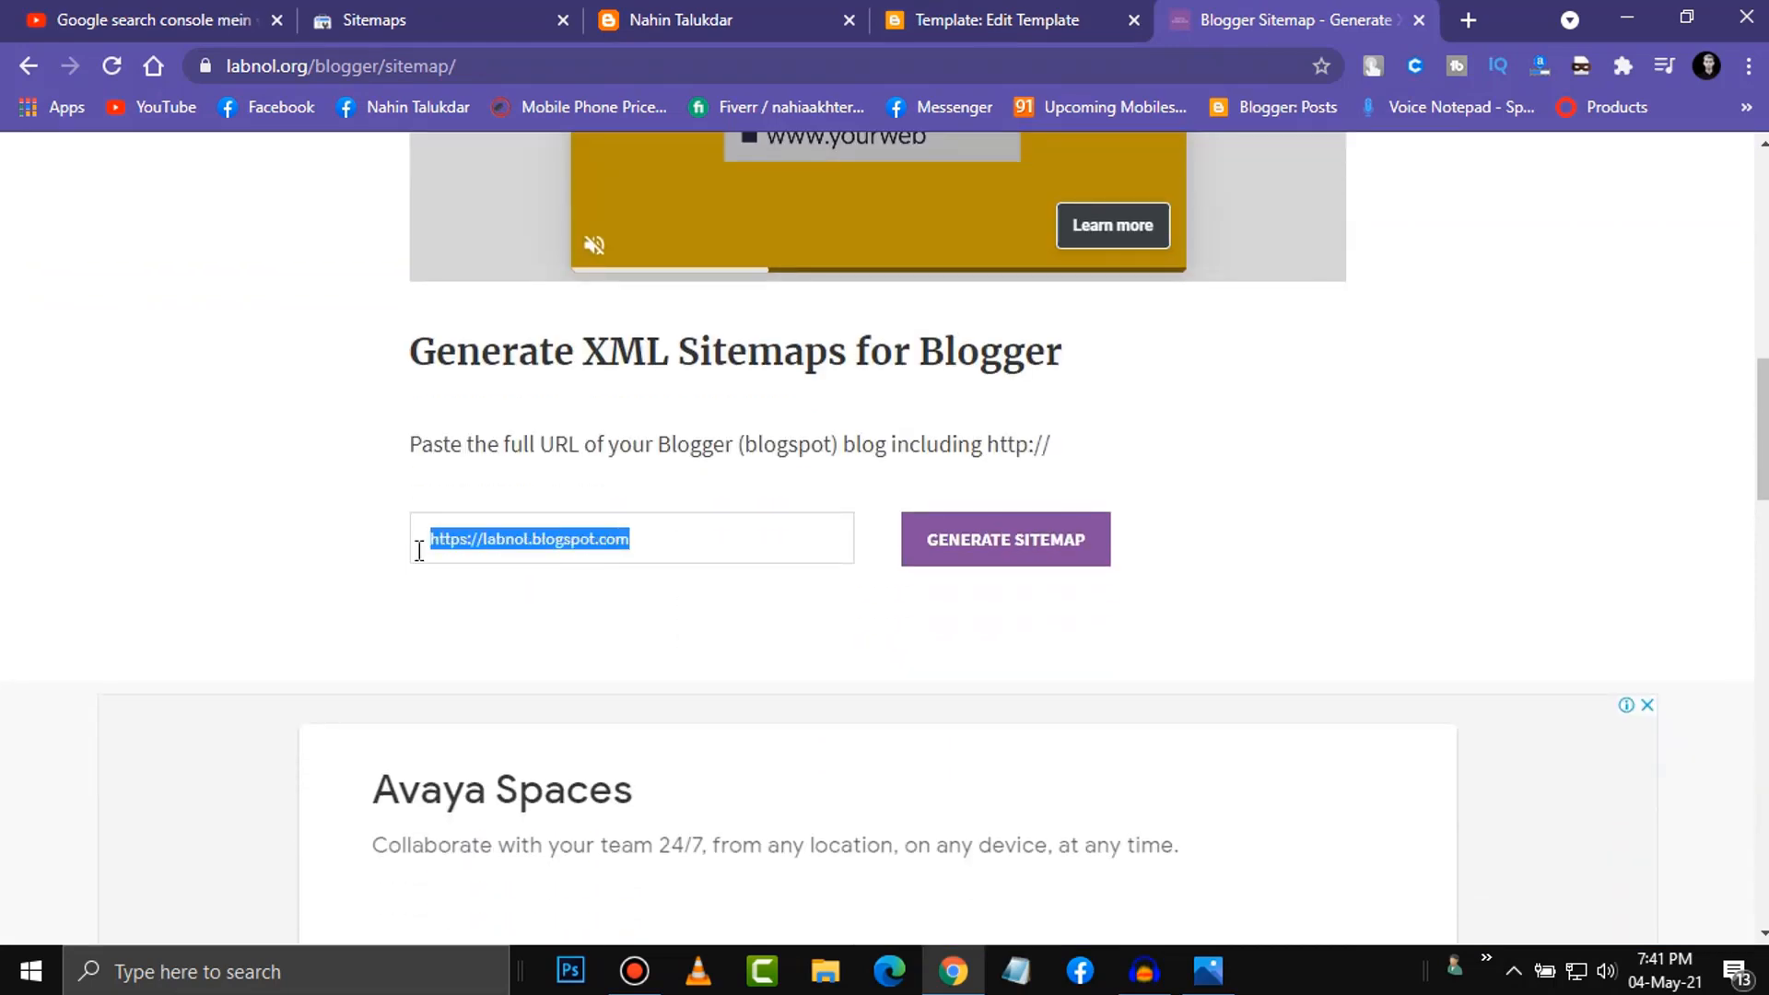
{"action": "key", "text": "BackSpace"}
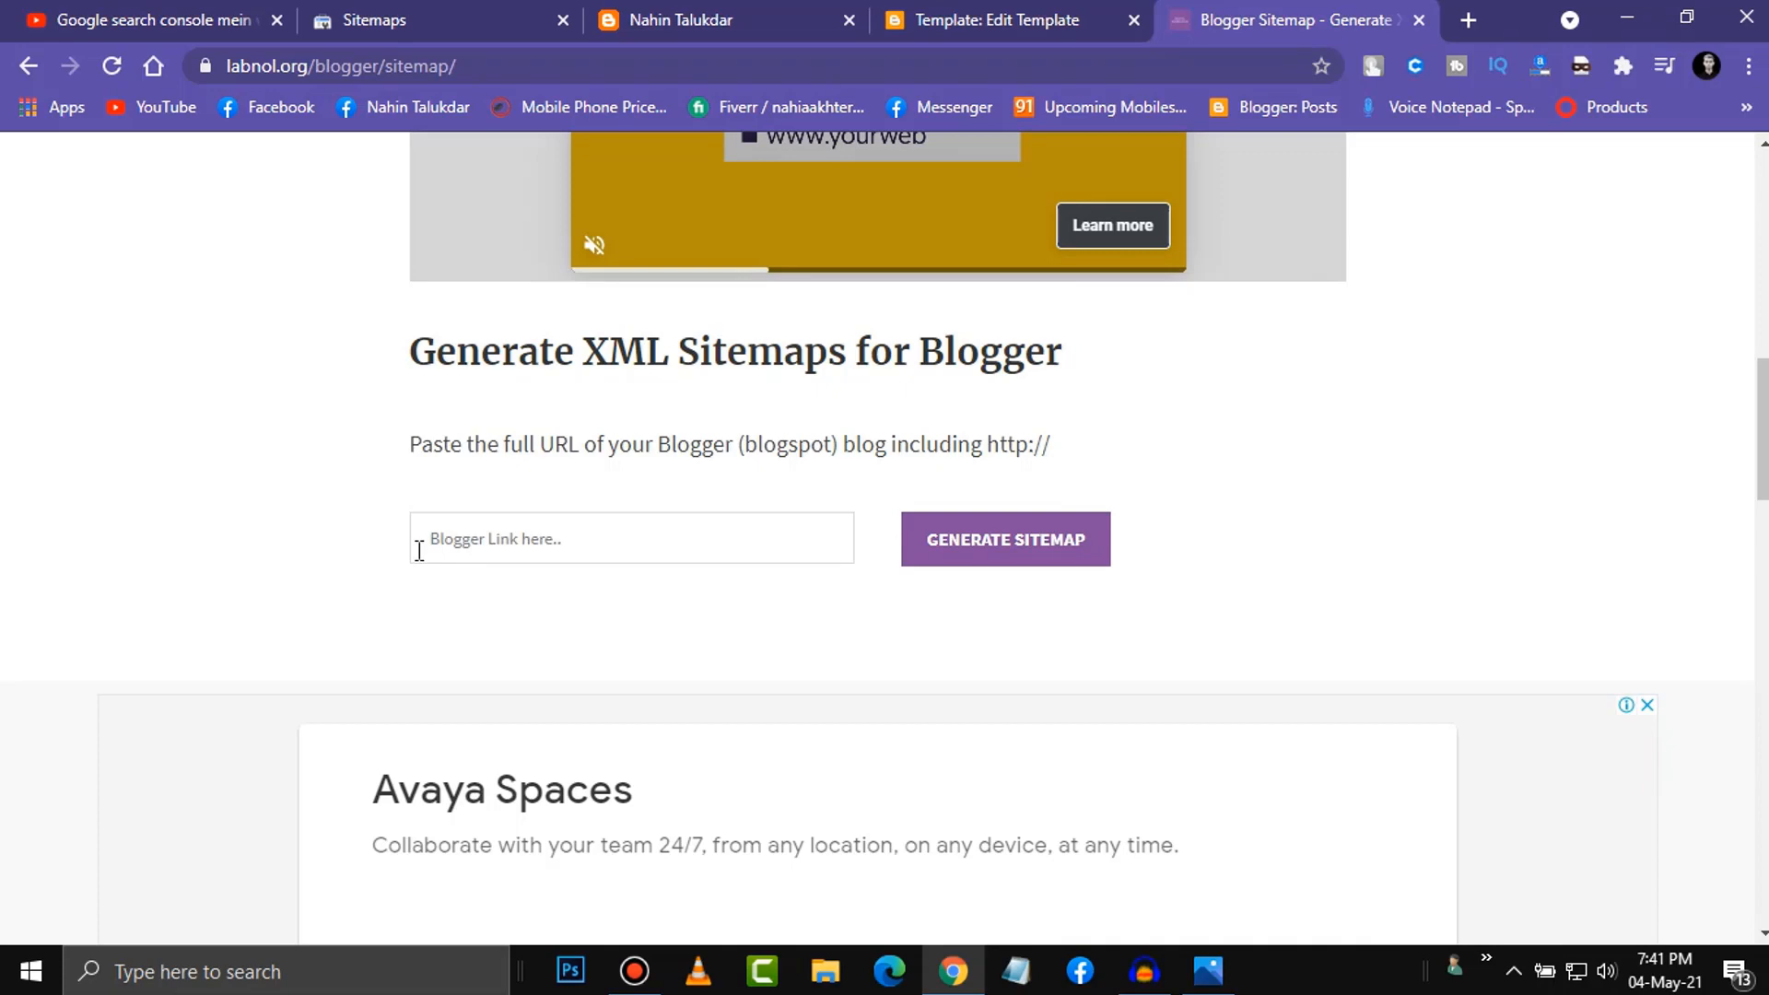
{"action": "left_click", "coordinate": [746, 13]}
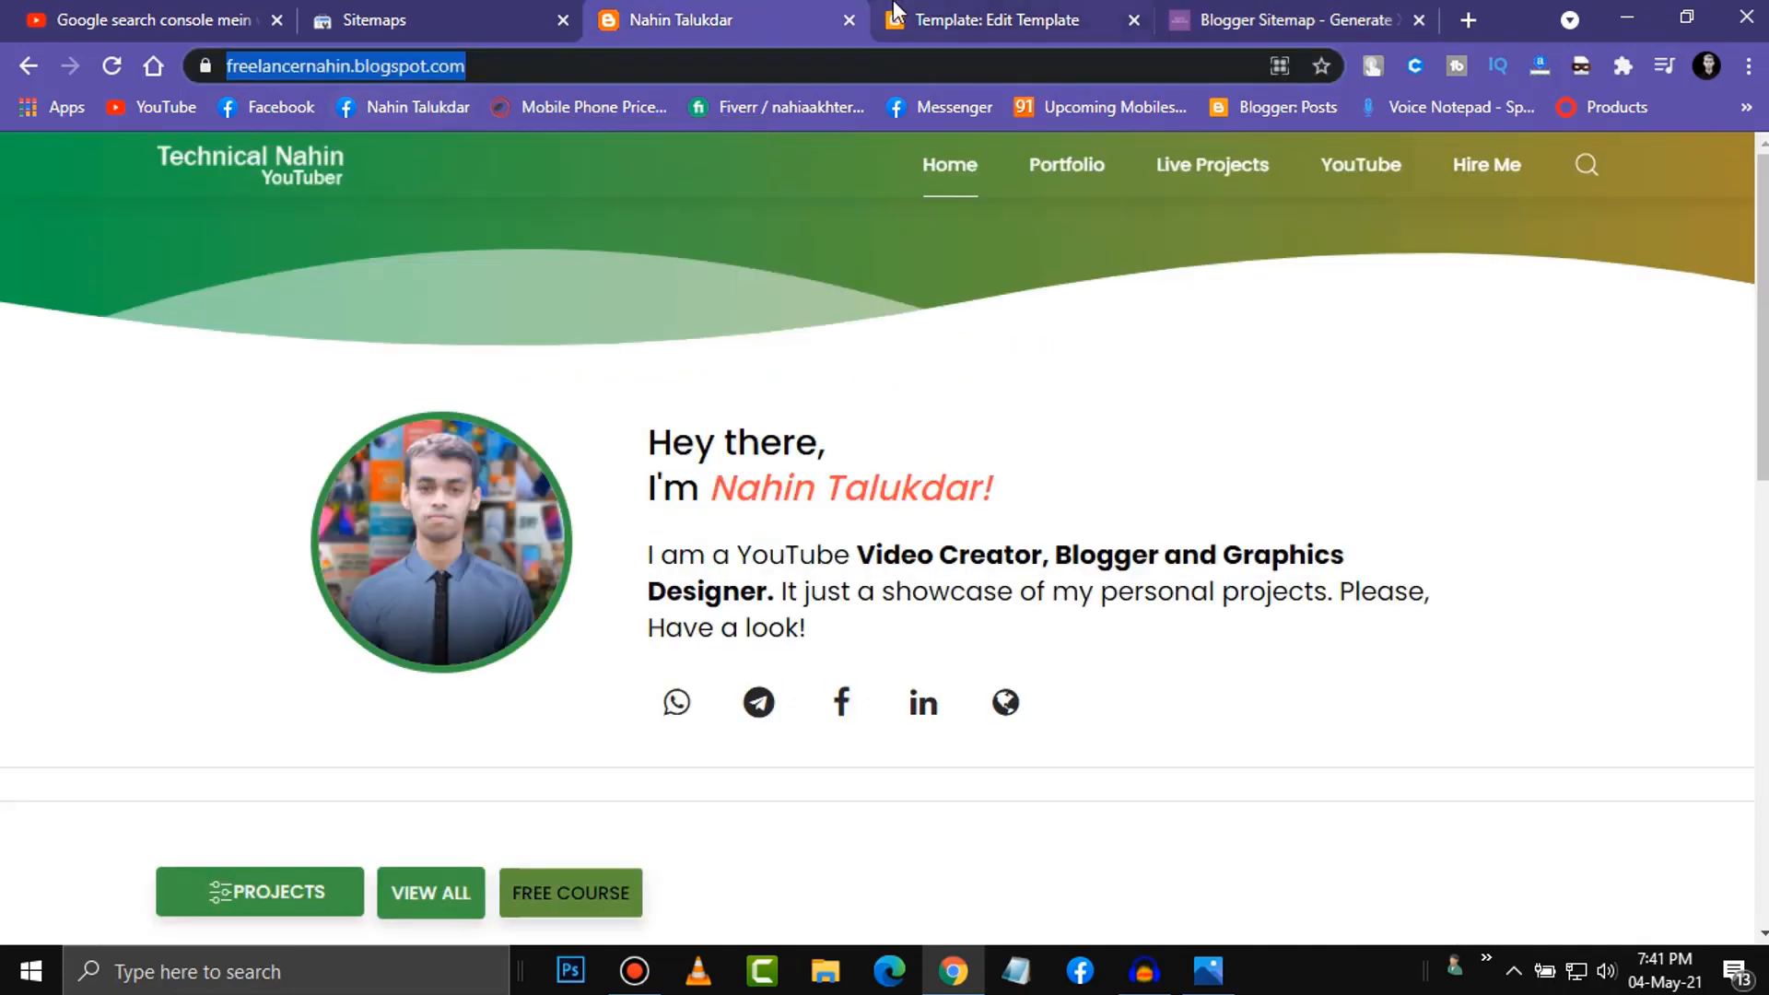
{"action": "left_click", "coordinate": [1276, 19]}
{"action": "type", "text": "https://freelancernahin.blogspot.com/"}
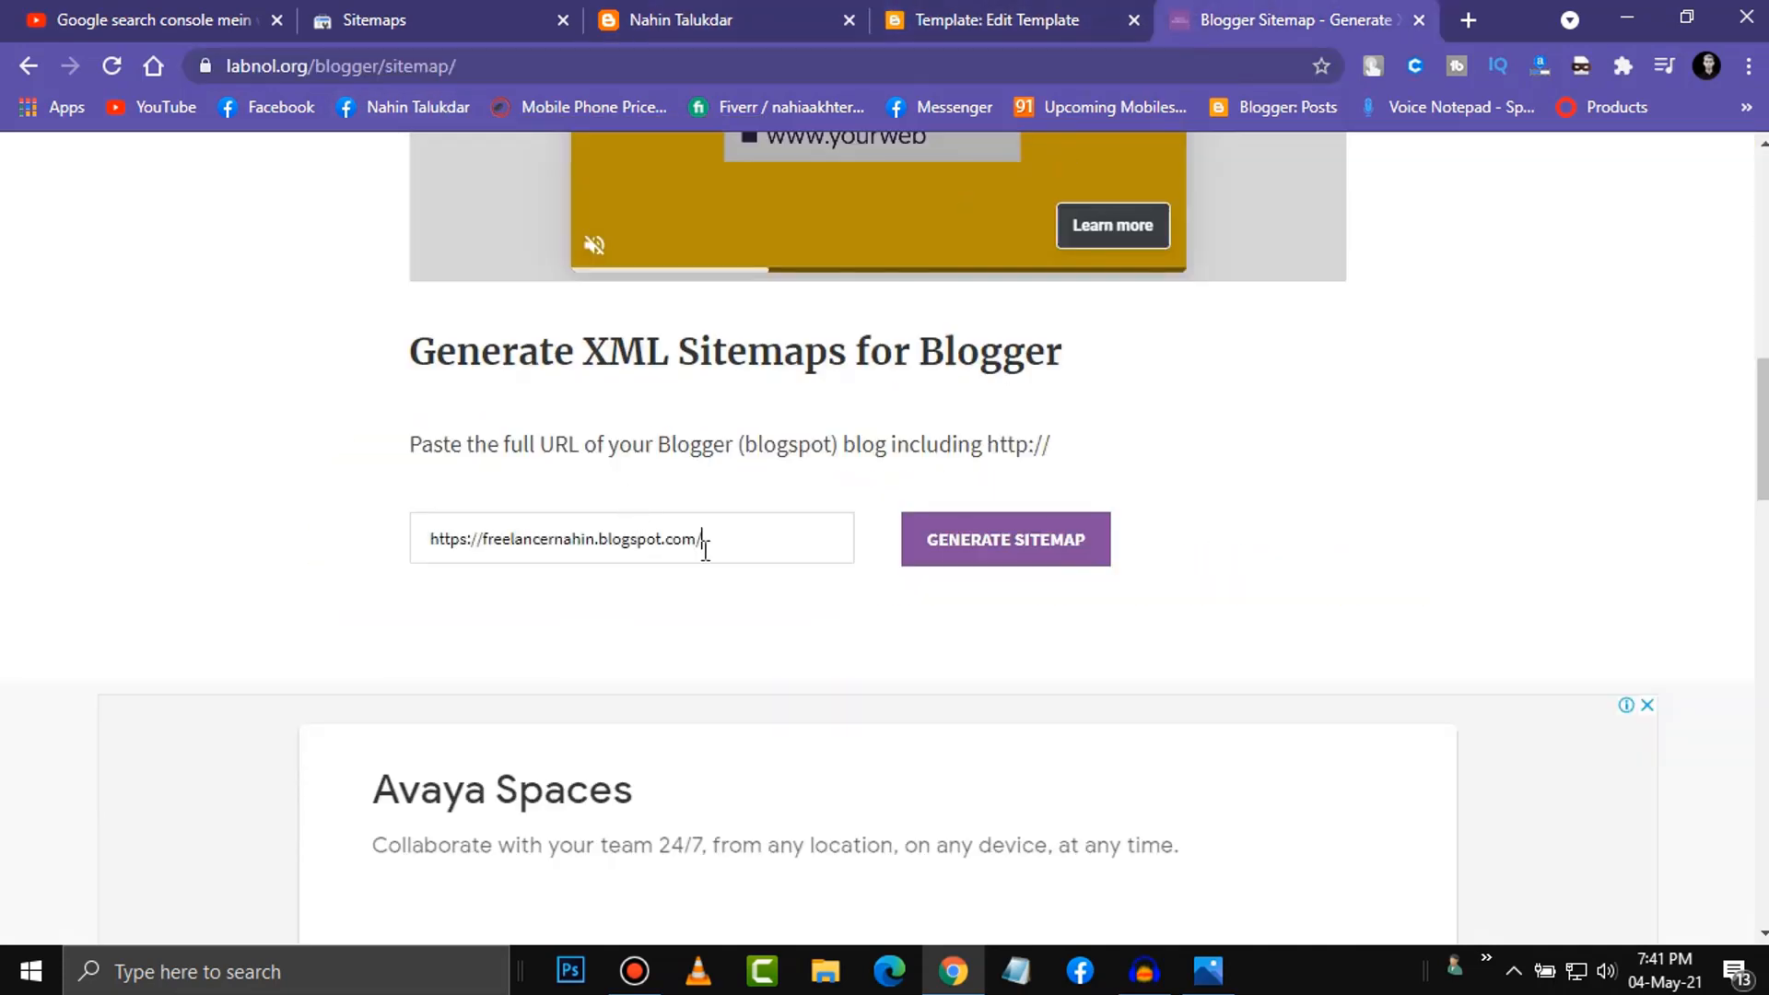
{"action": "left_click", "coordinate": [1039, 550]}
Copy the generated rules from the User-agent line through the end of the Sitemap line, leaving out the two comment lines.
{"action": "scroll", "coordinate": [631, 765], "scroll_direction": "down", "scroll_amount": 2}
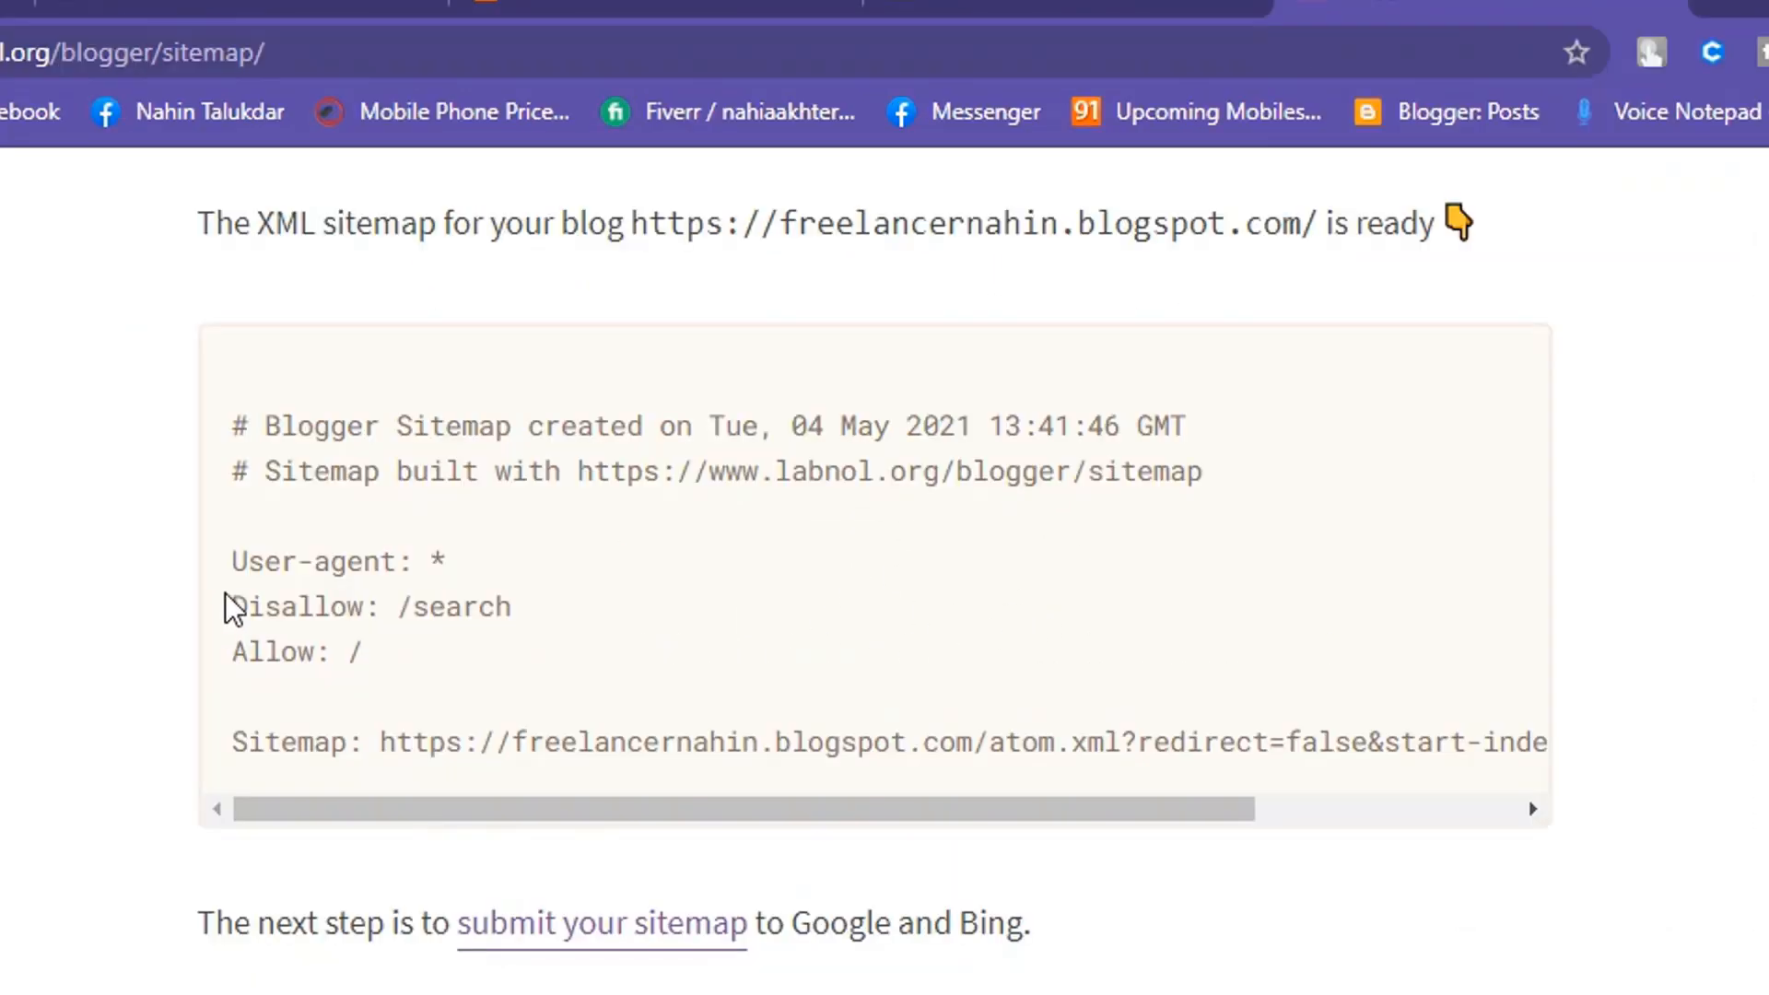
{"action": "left_click_drag", "start_coordinate": [231, 564], "coordinate": [1539, 761]}
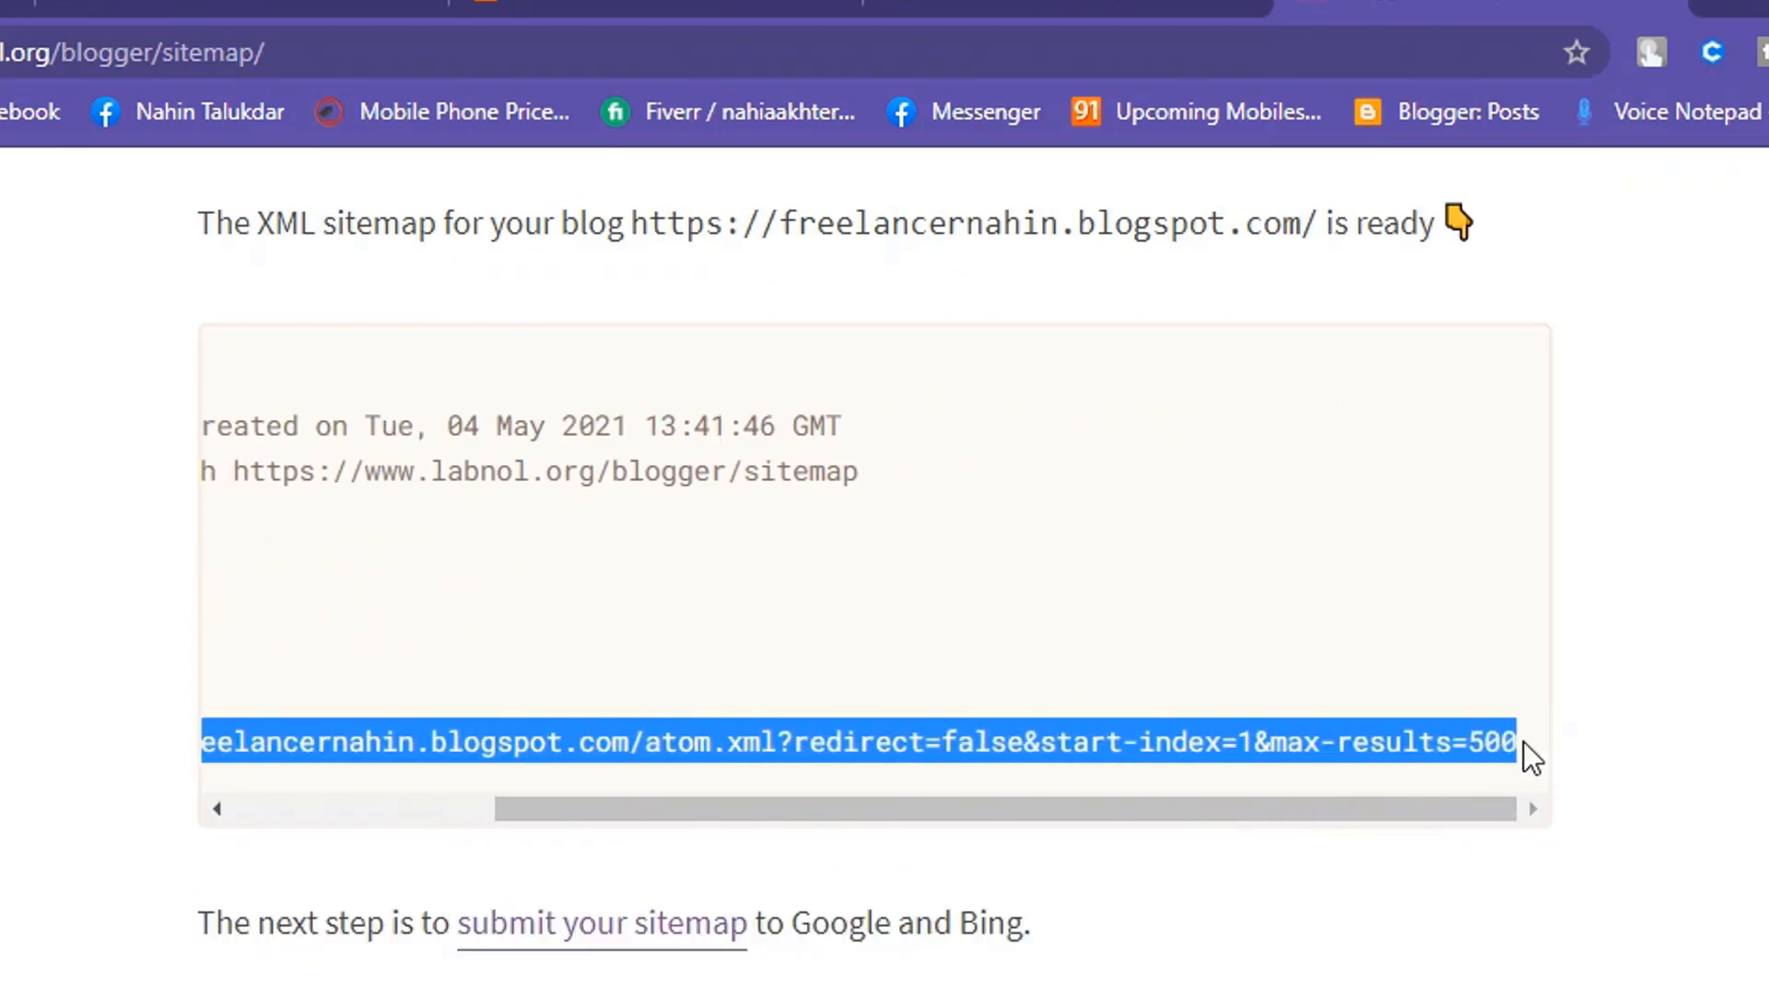
{"action": "left_click_drag", "start_coordinate": [1458, 810], "coordinate": [553, 811]}
{"action": "right_click", "coordinate": [306, 564]}
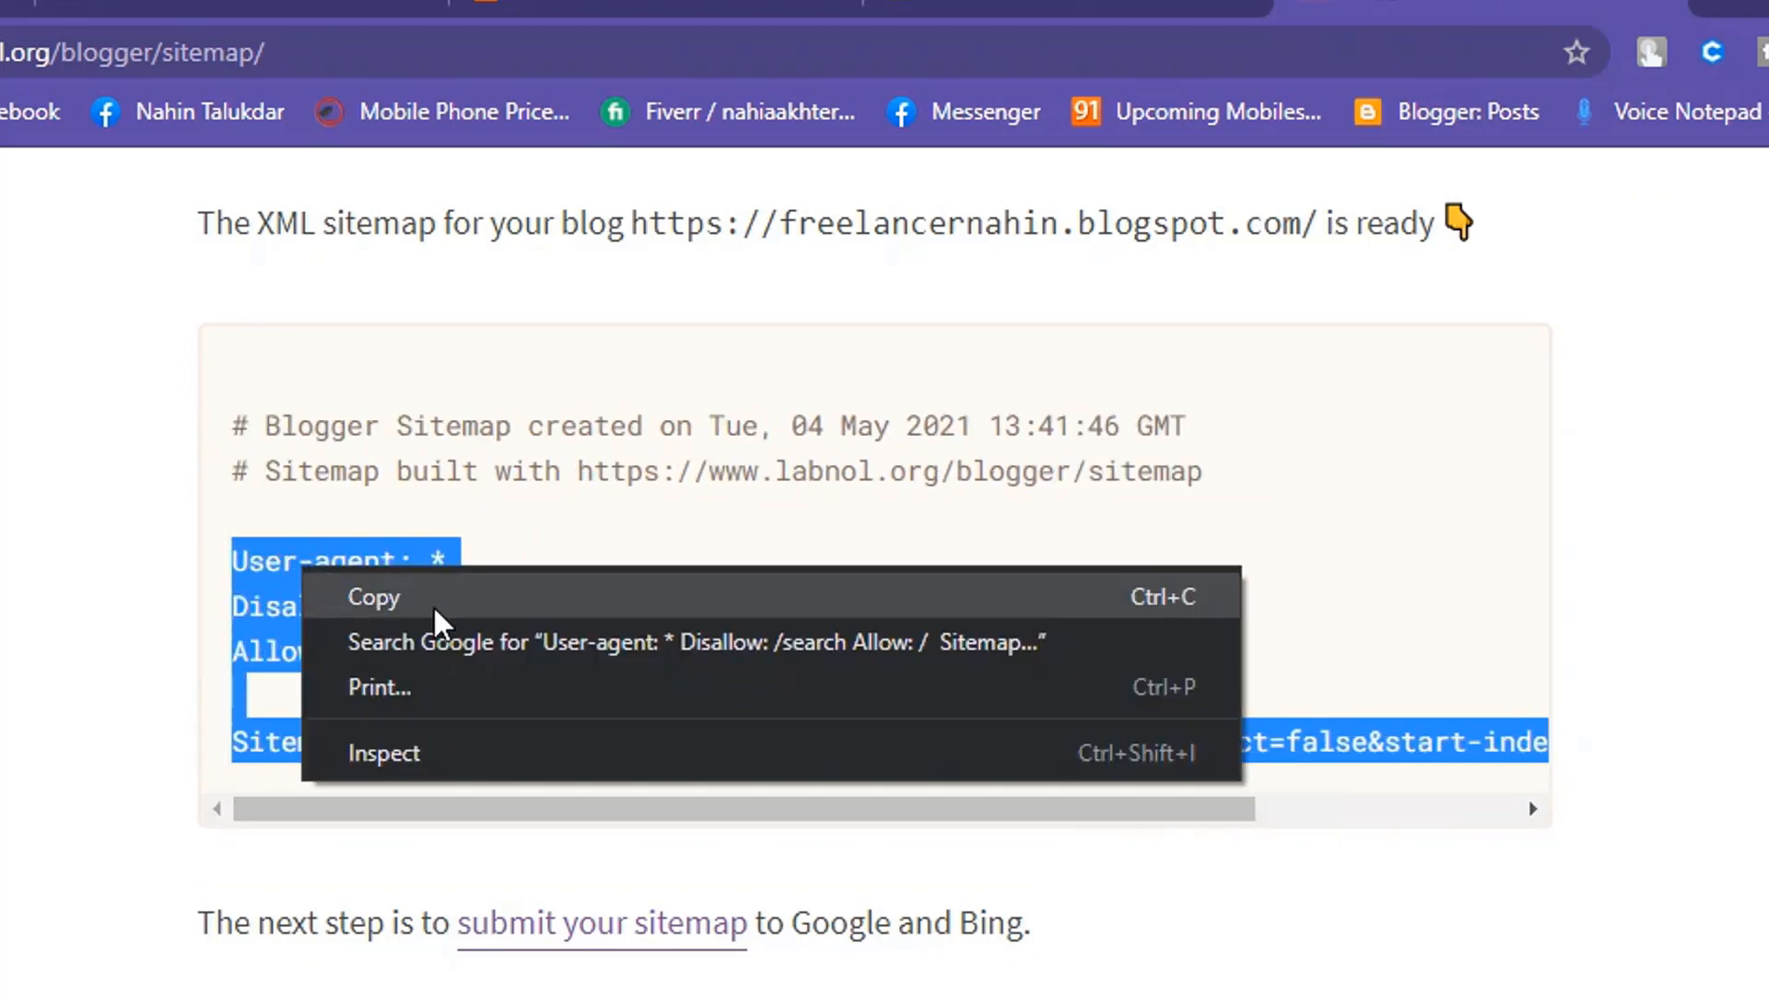
{"action": "left_click", "coordinate": [453, 616]}
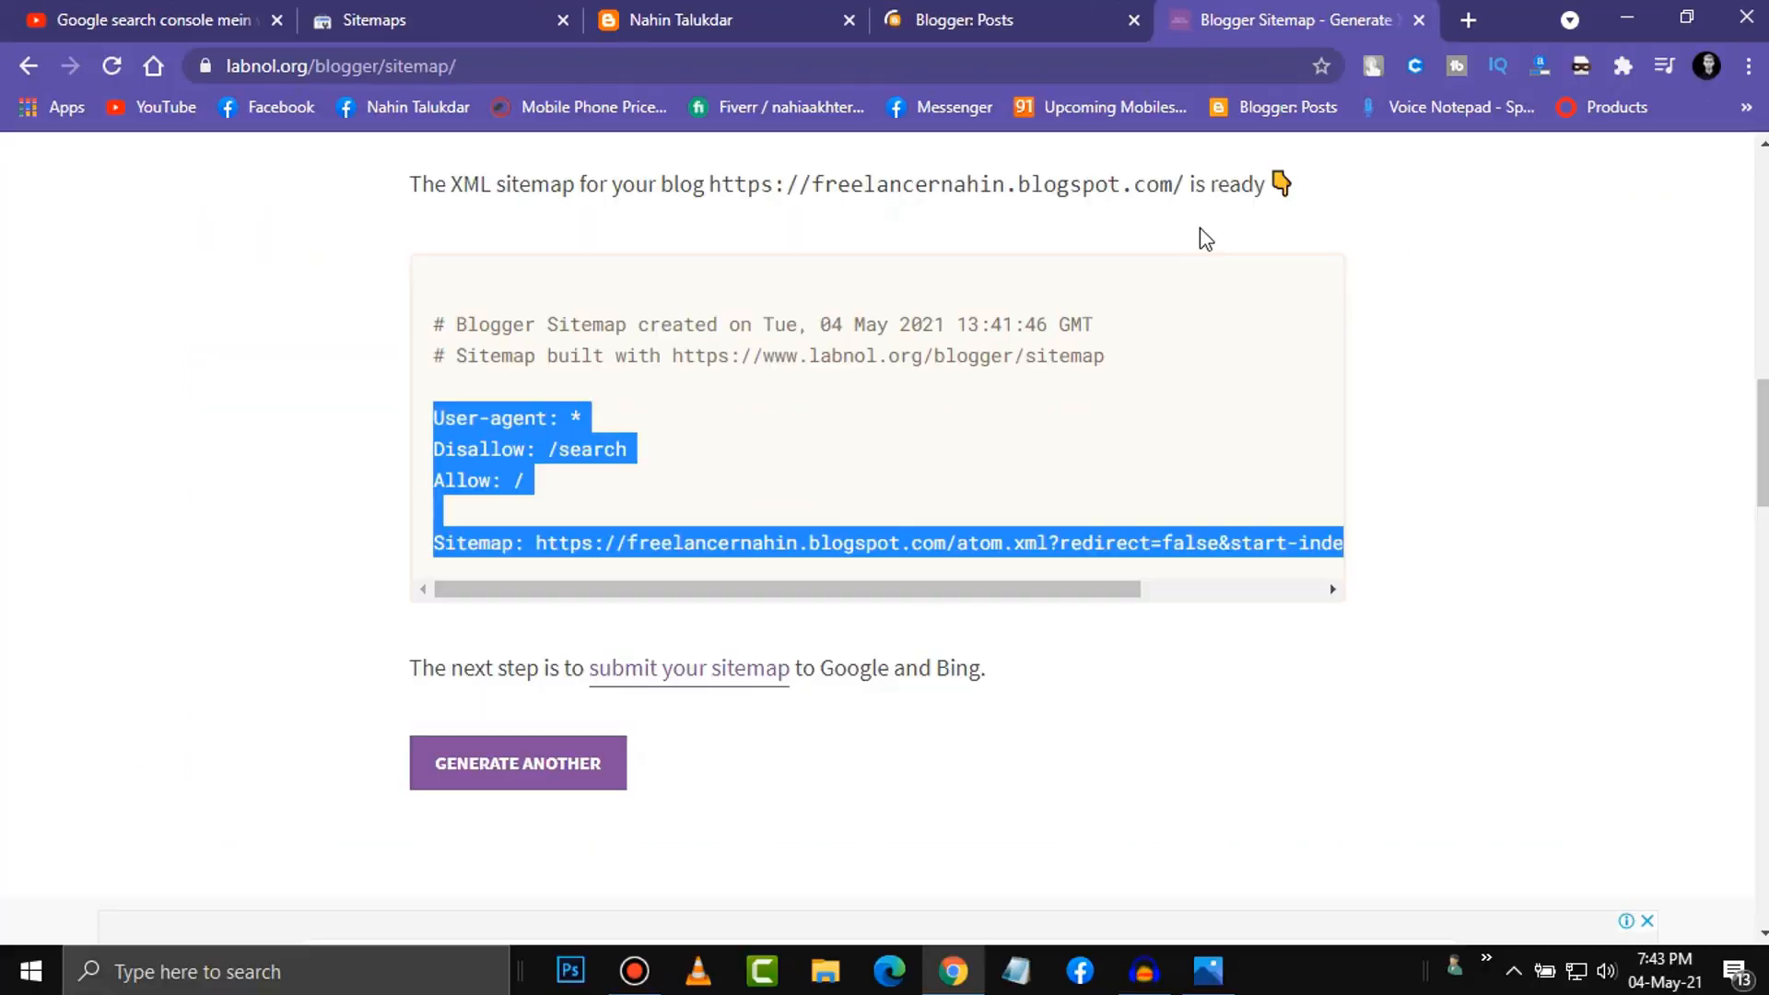
Open the blog's settings in Blogger and enable custom robots.txt under Crawlers and indexing.
{"action": "left_click", "coordinate": [967, 19]}
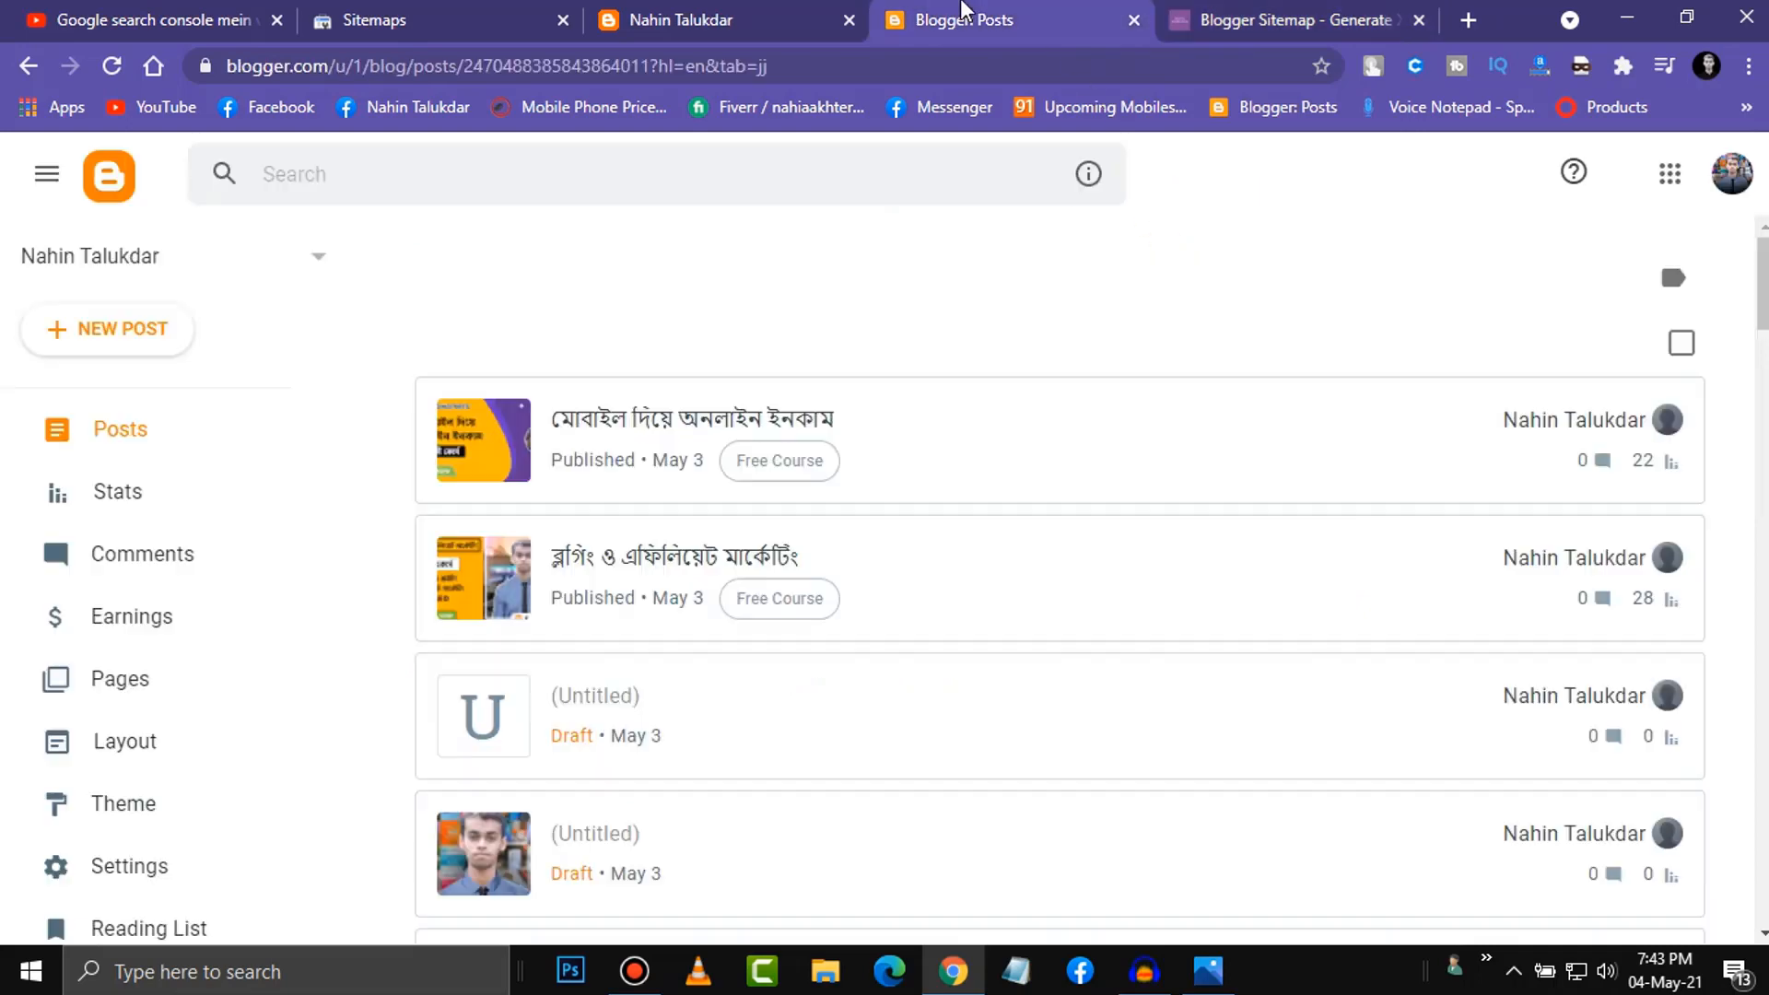
{"action": "left_click", "coordinate": [118, 885]}
{"action": "scroll", "coordinate": [921, 580], "scroll_direction": "down", "scroll_amount": 20}
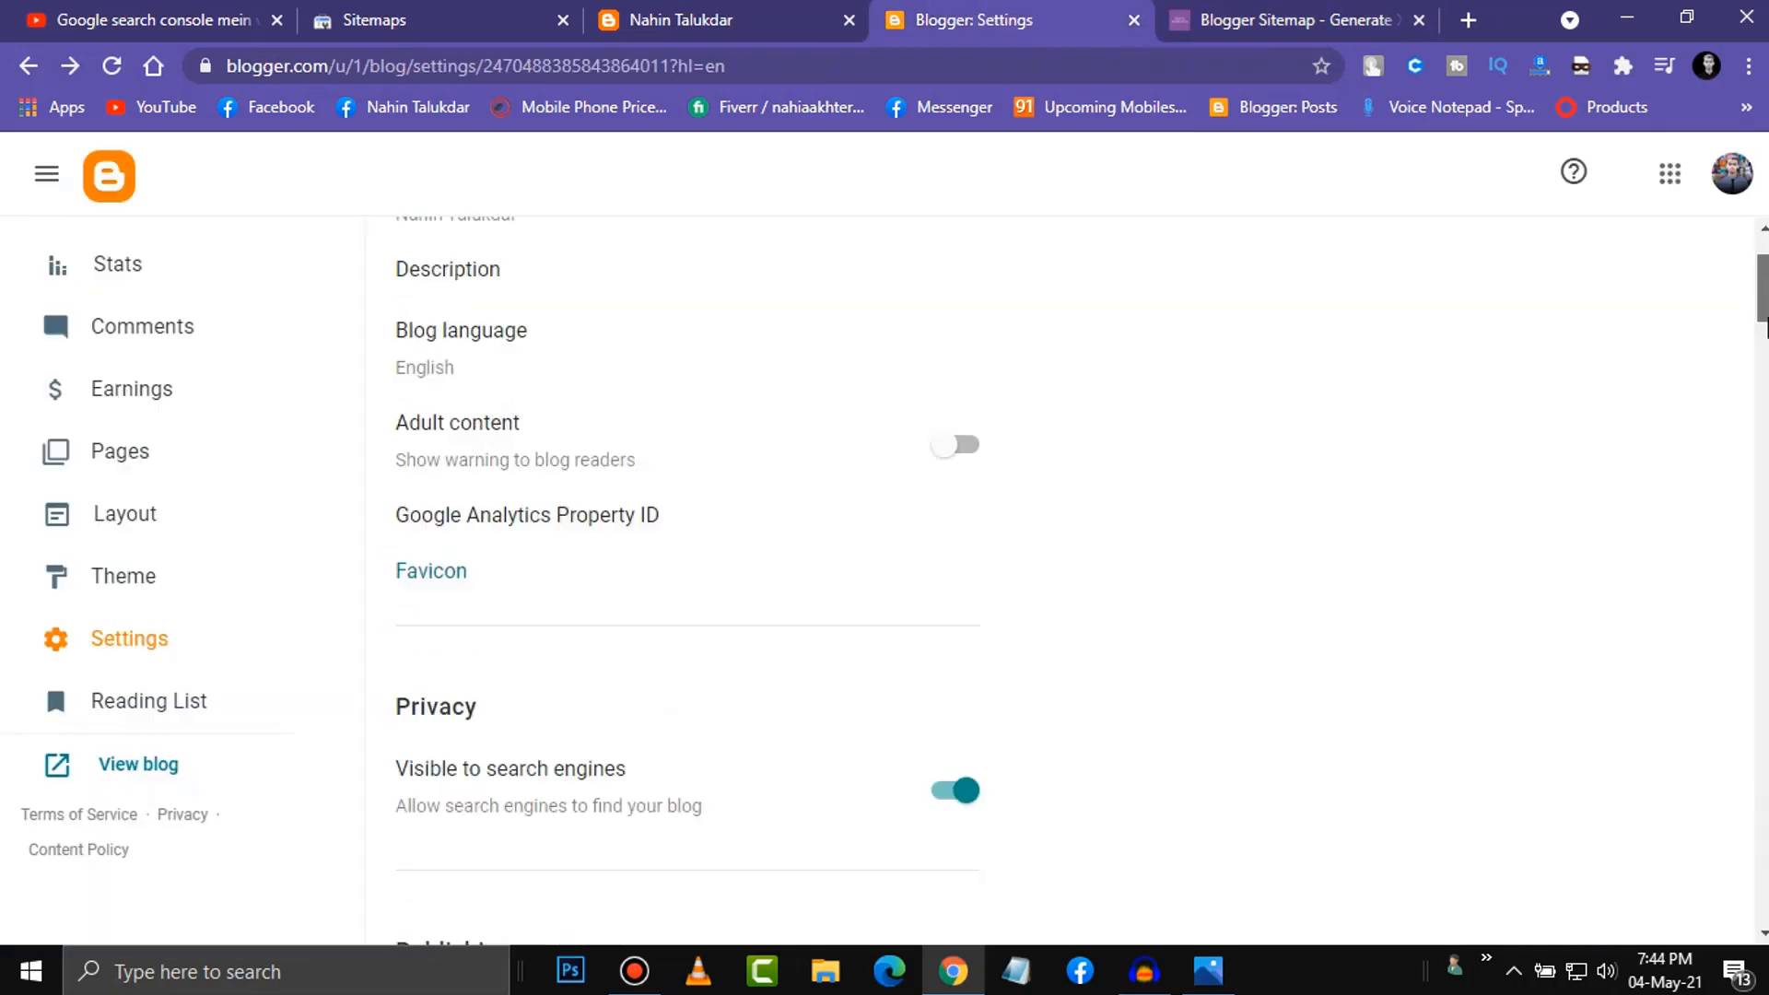
{"action": "left_click_drag", "start_coordinate": [1762, 545], "coordinate": [1680, 724]}
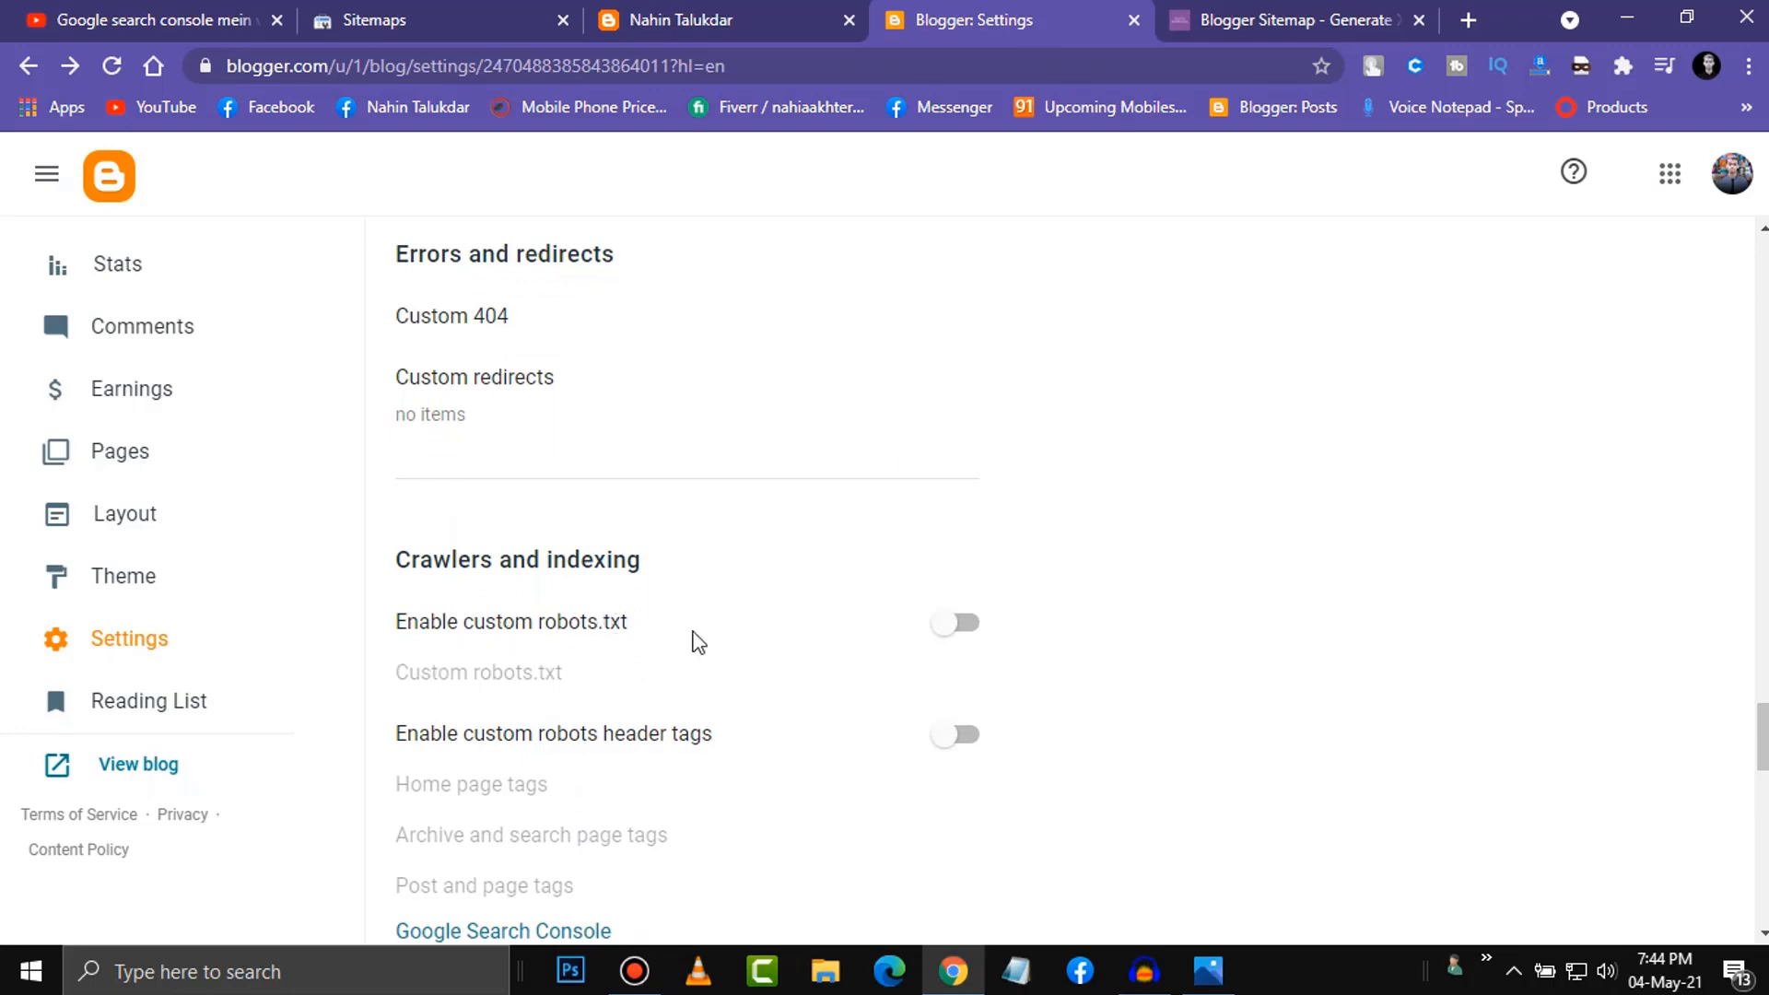
{"action": "left_click", "coordinate": [959, 624]}
{"action": "scroll", "coordinate": [760, 700], "scroll_direction": "down", "scroll_amount": 1}
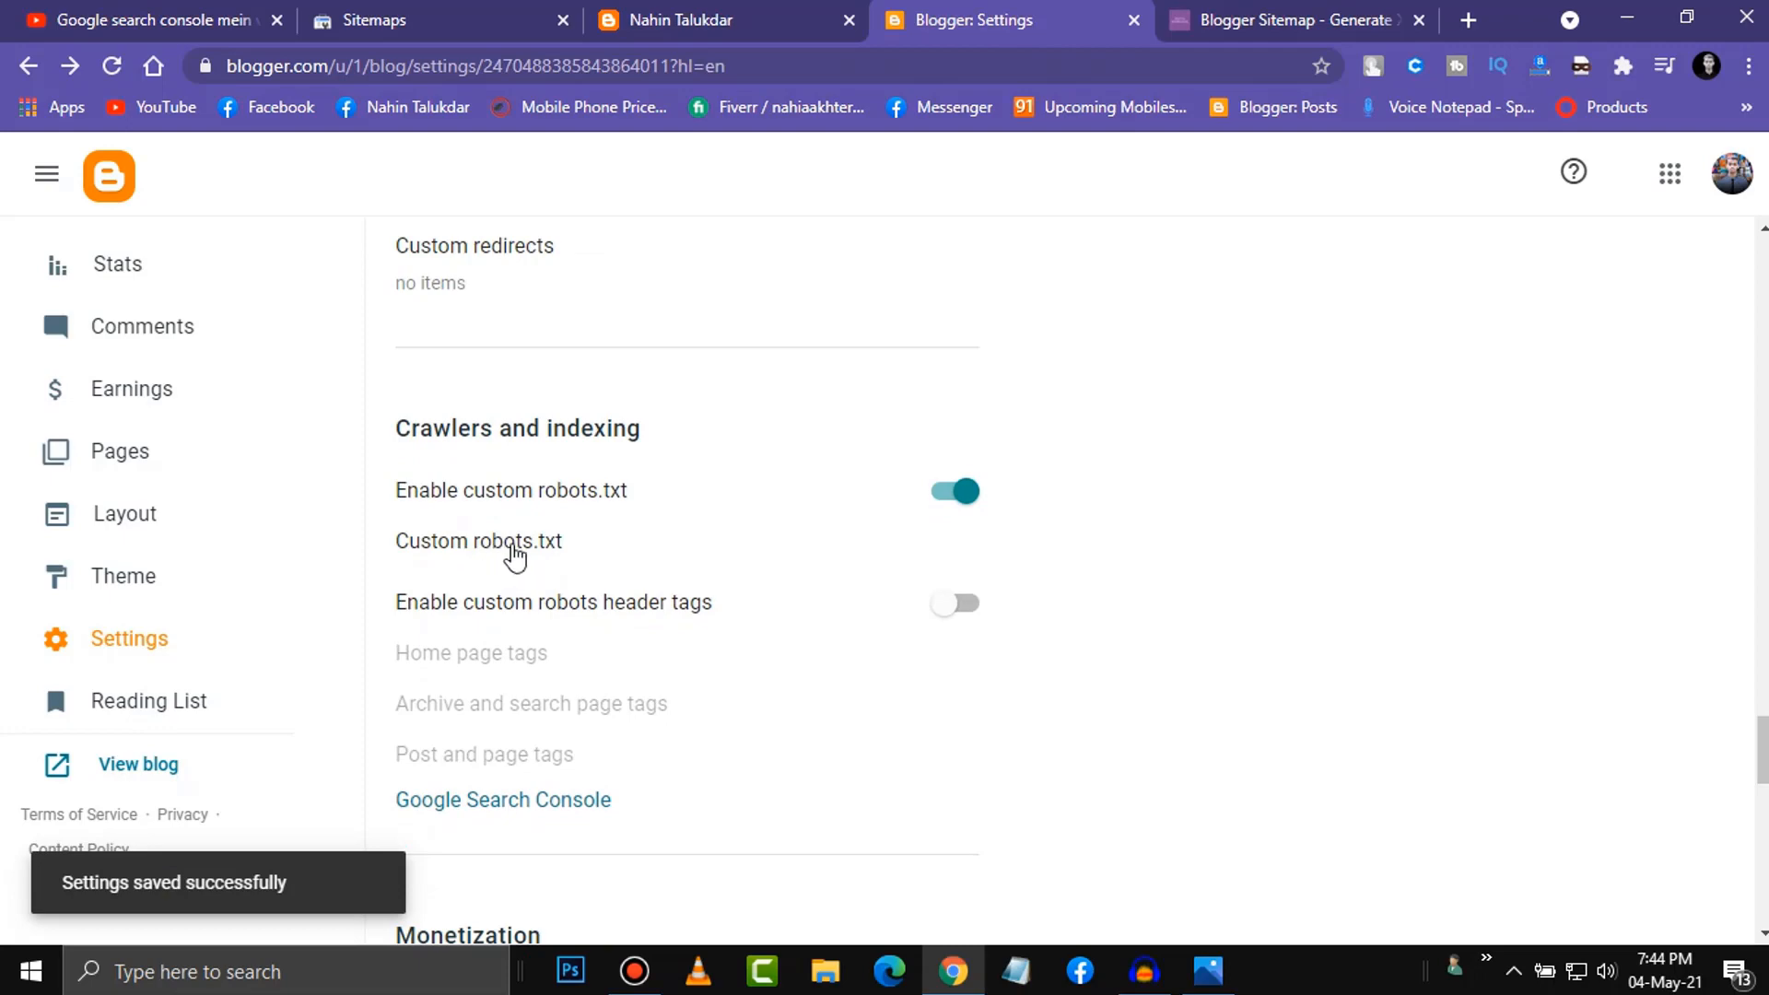
Paste the copied User-agent, Disallow, Allow and Sitemap rules as the custom robots.txt content and save it.
{"action": "left_click", "coordinate": [514, 553]}
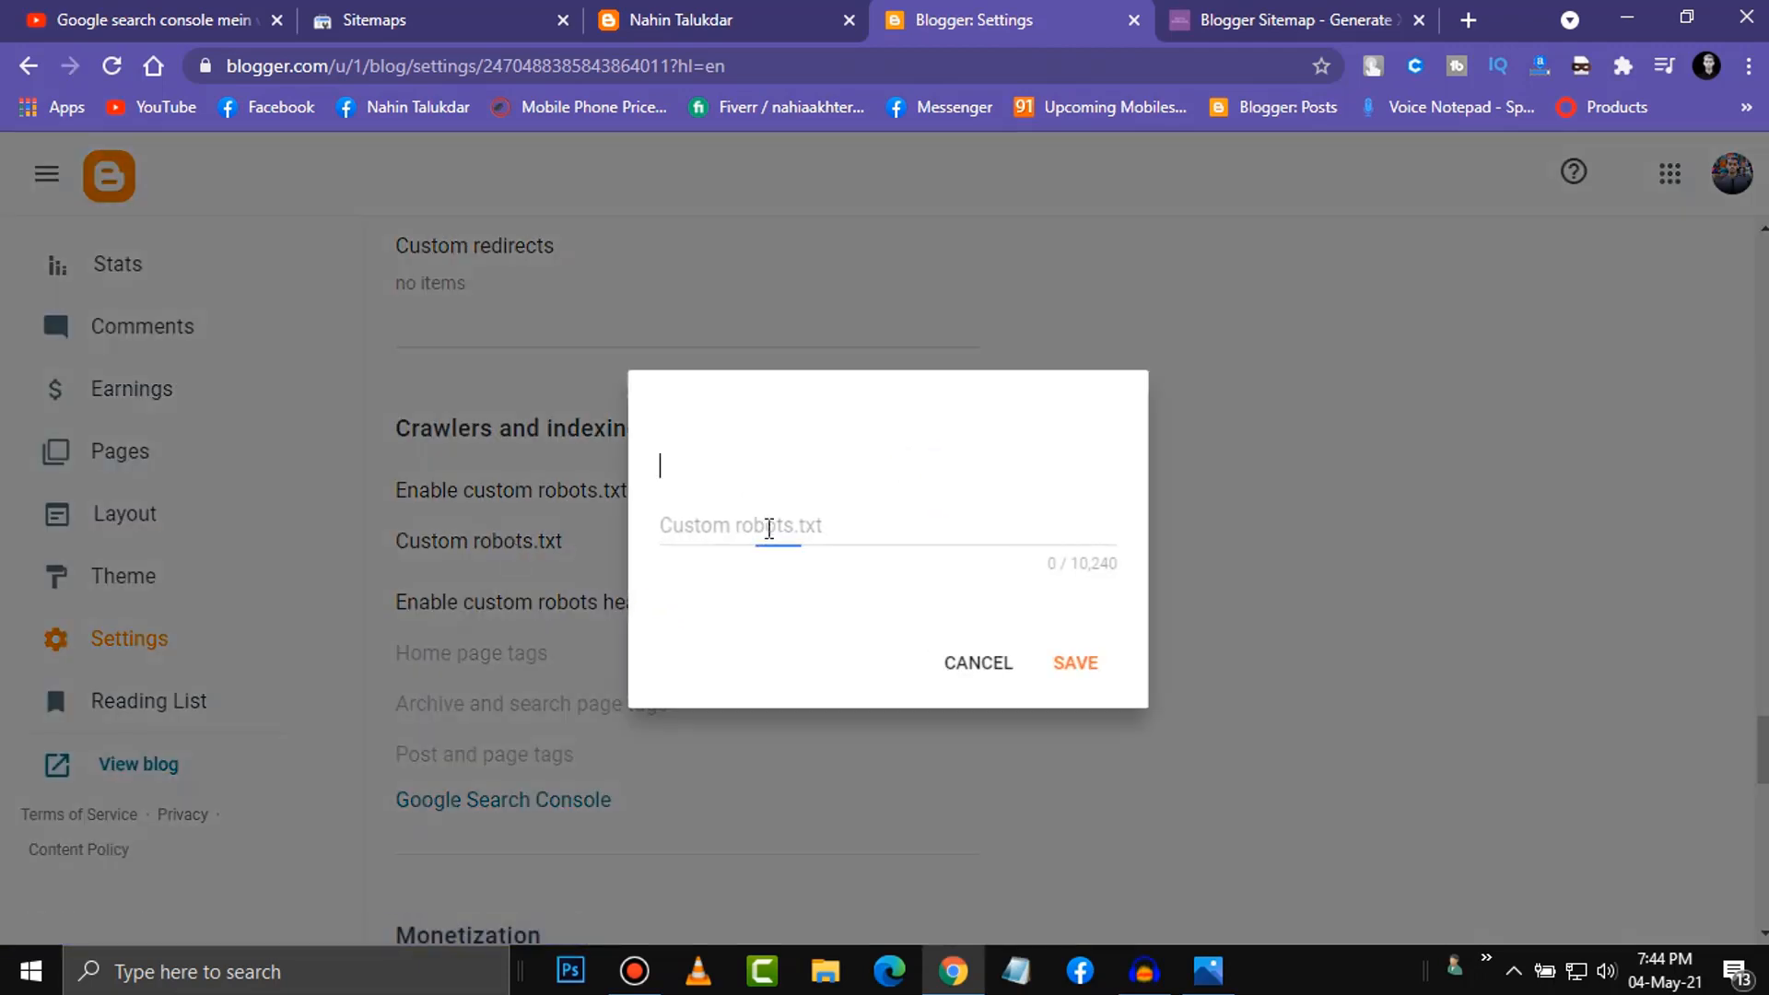
{"action": "right_click", "coordinate": [766, 528]}
{"action": "left_click", "coordinate": [837, 735]}
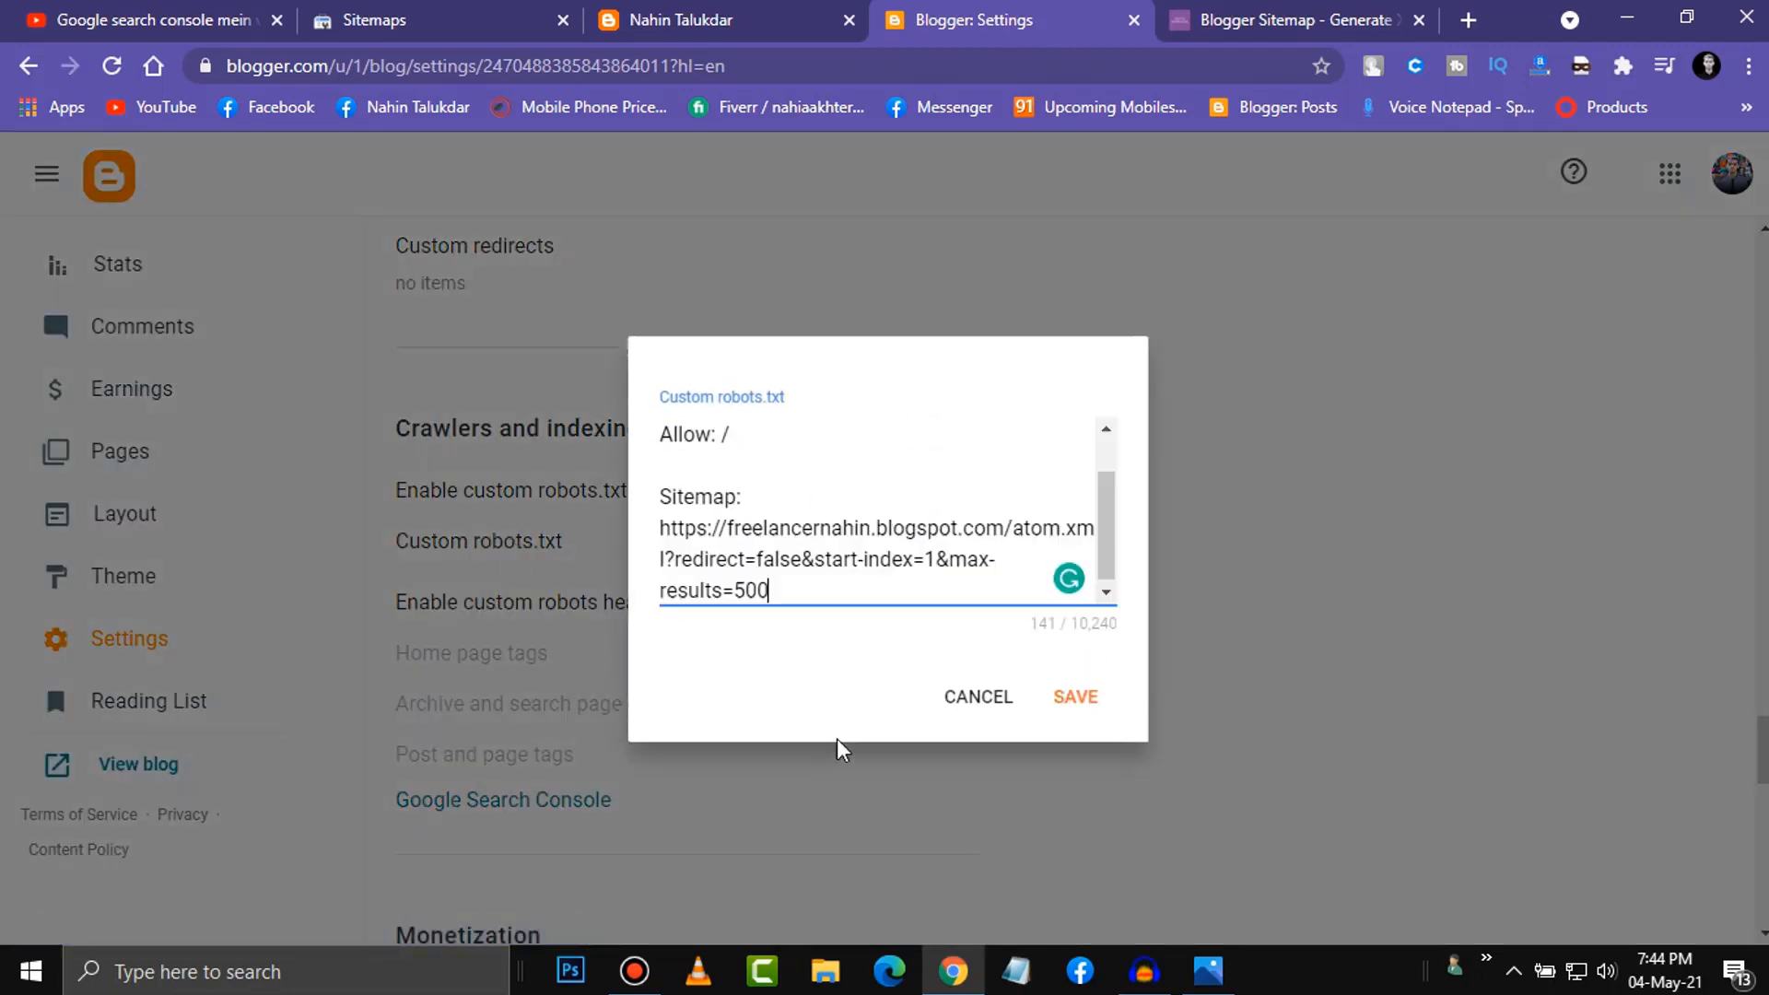
{"action": "left_click", "coordinate": [1071, 699]}
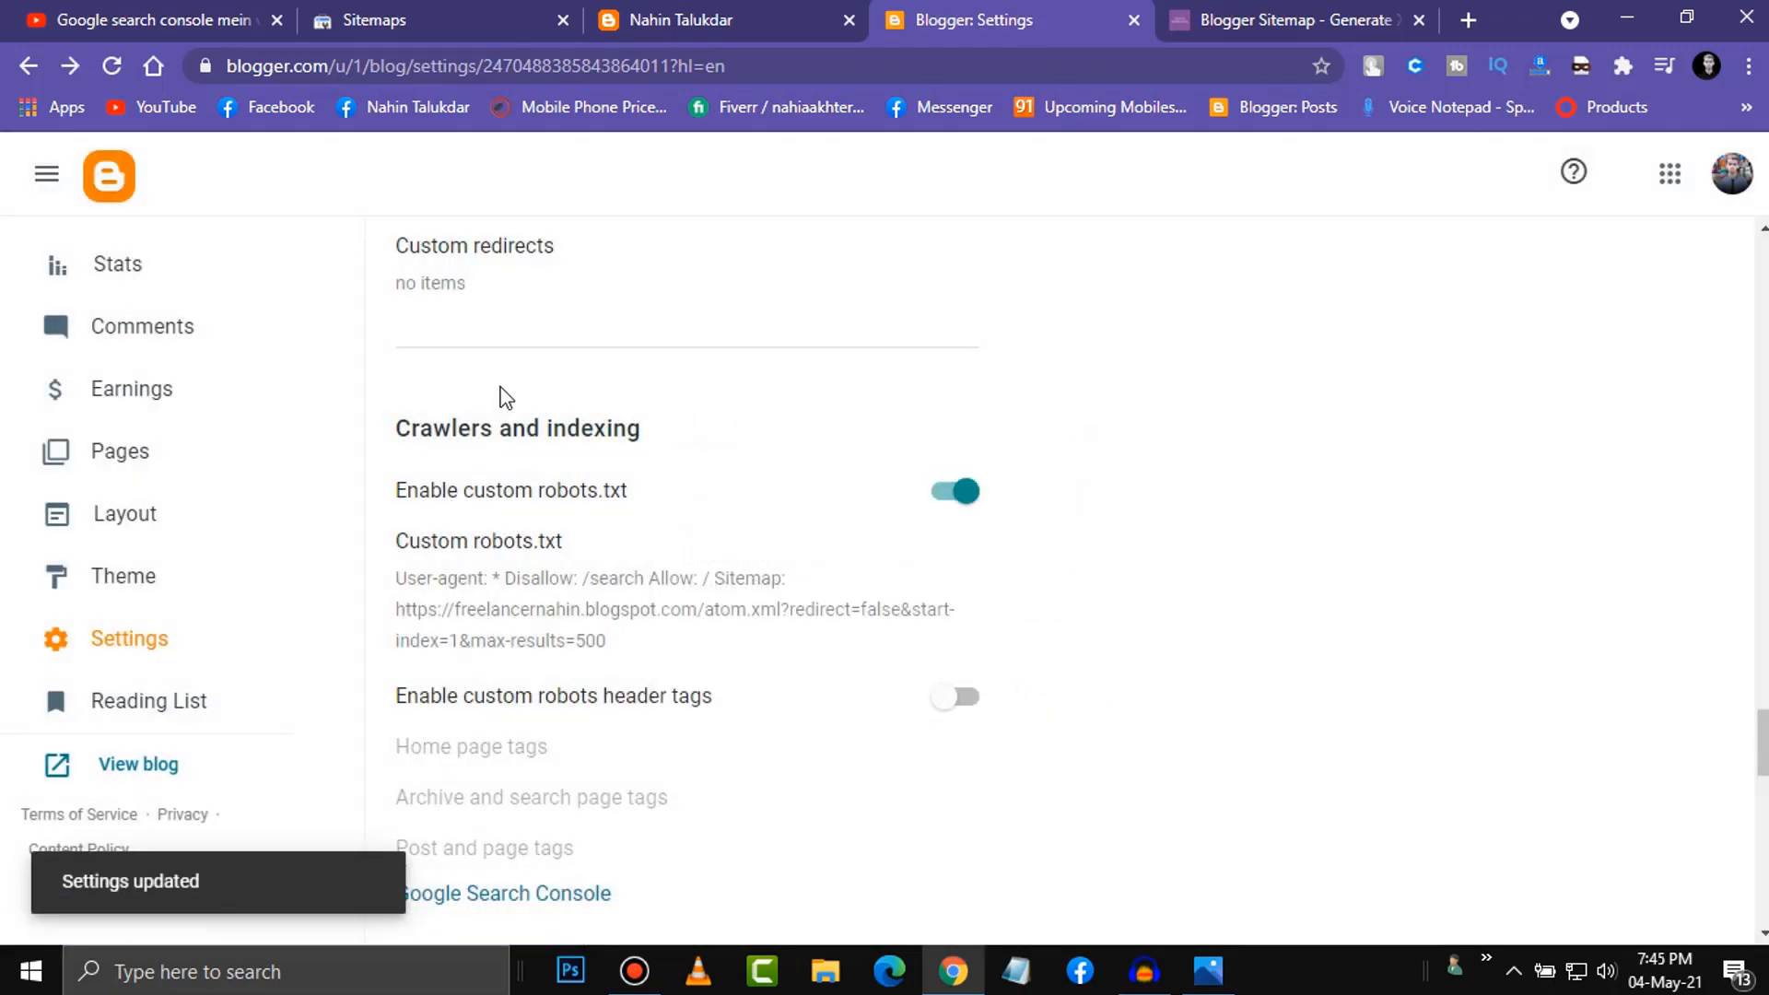
Enable custom robots header tags, turn on all and noodp for the home page tags, and save them.
{"action": "scroll", "coordinate": [774, 685], "scroll_direction": "down", "scroll_amount": 1}
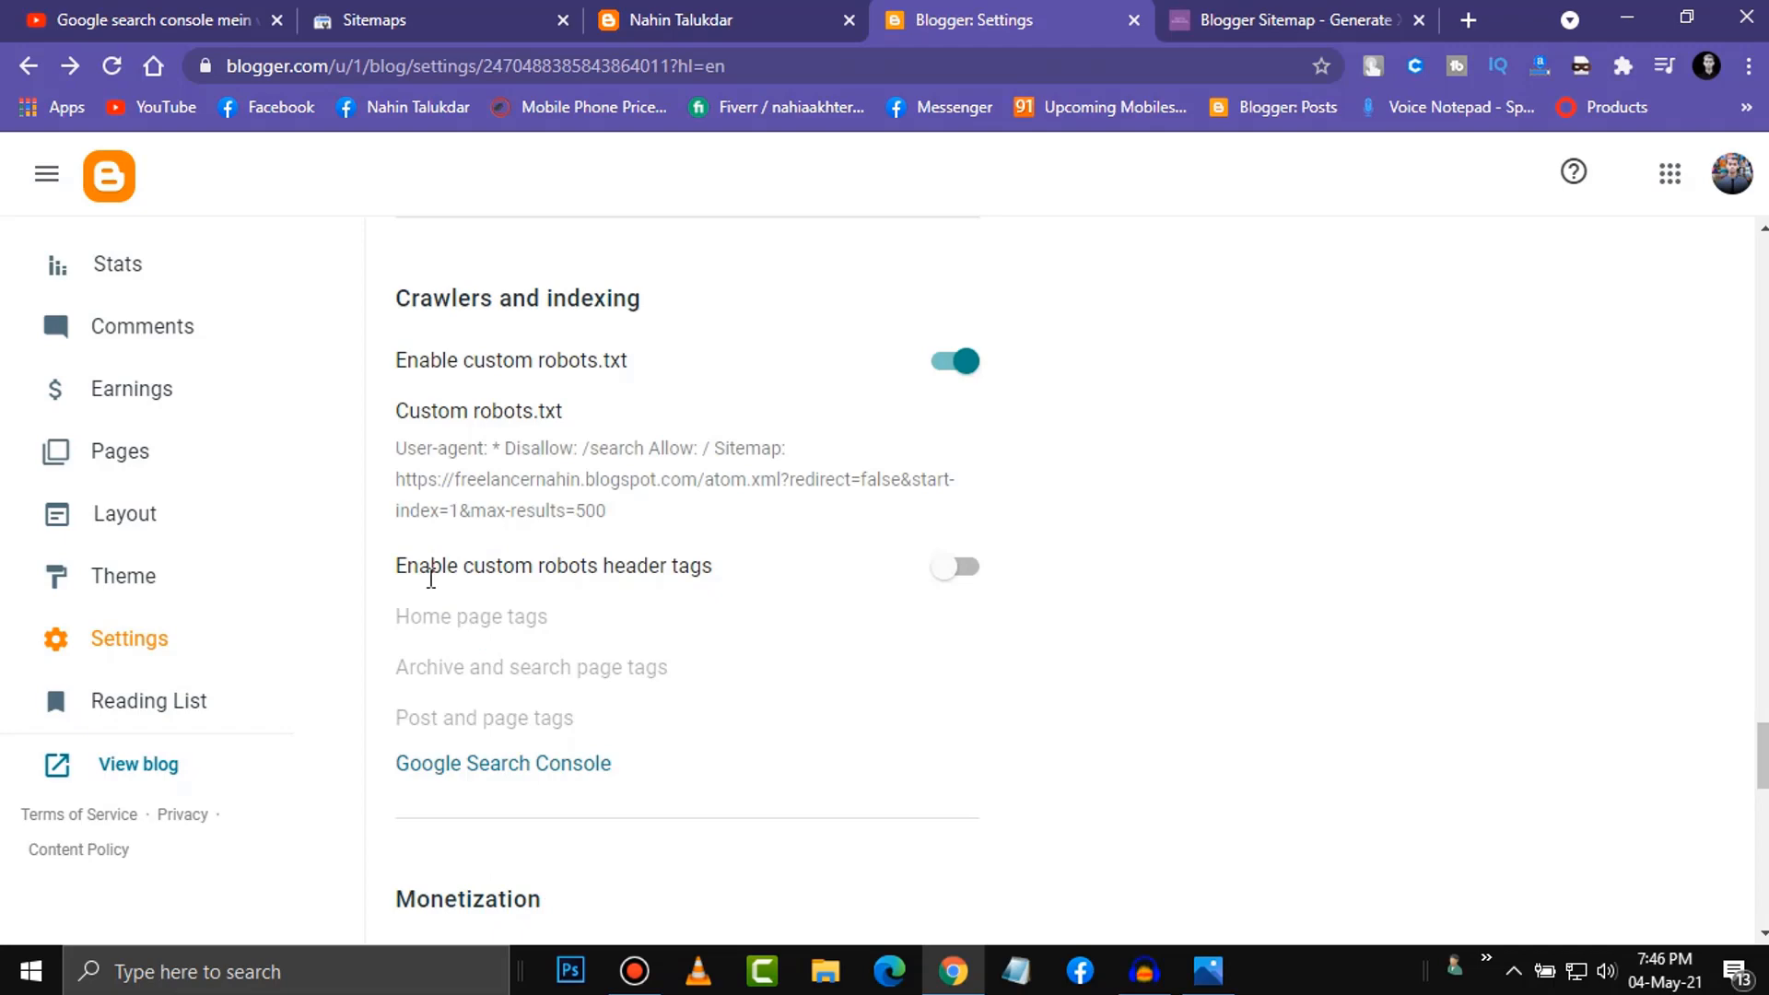
{"action": "left_click", "coordinate": [962, 573]}
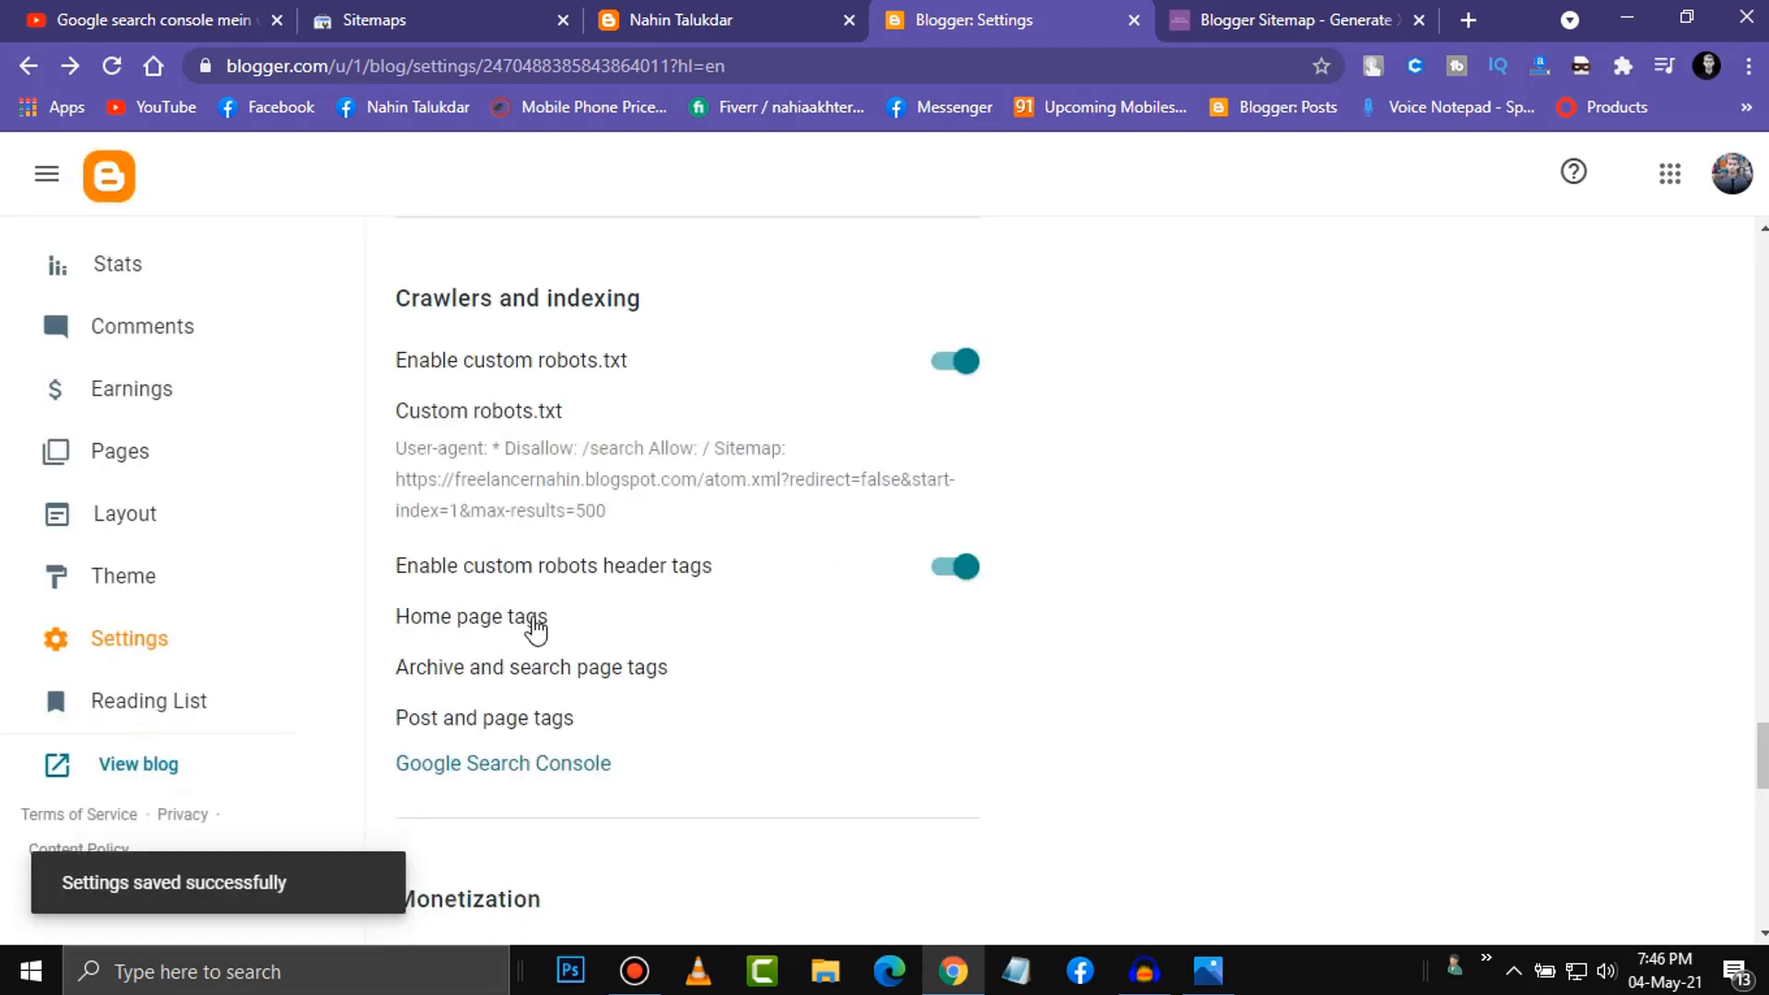
{"action": "left_click", "coordinate": [507, 616]}
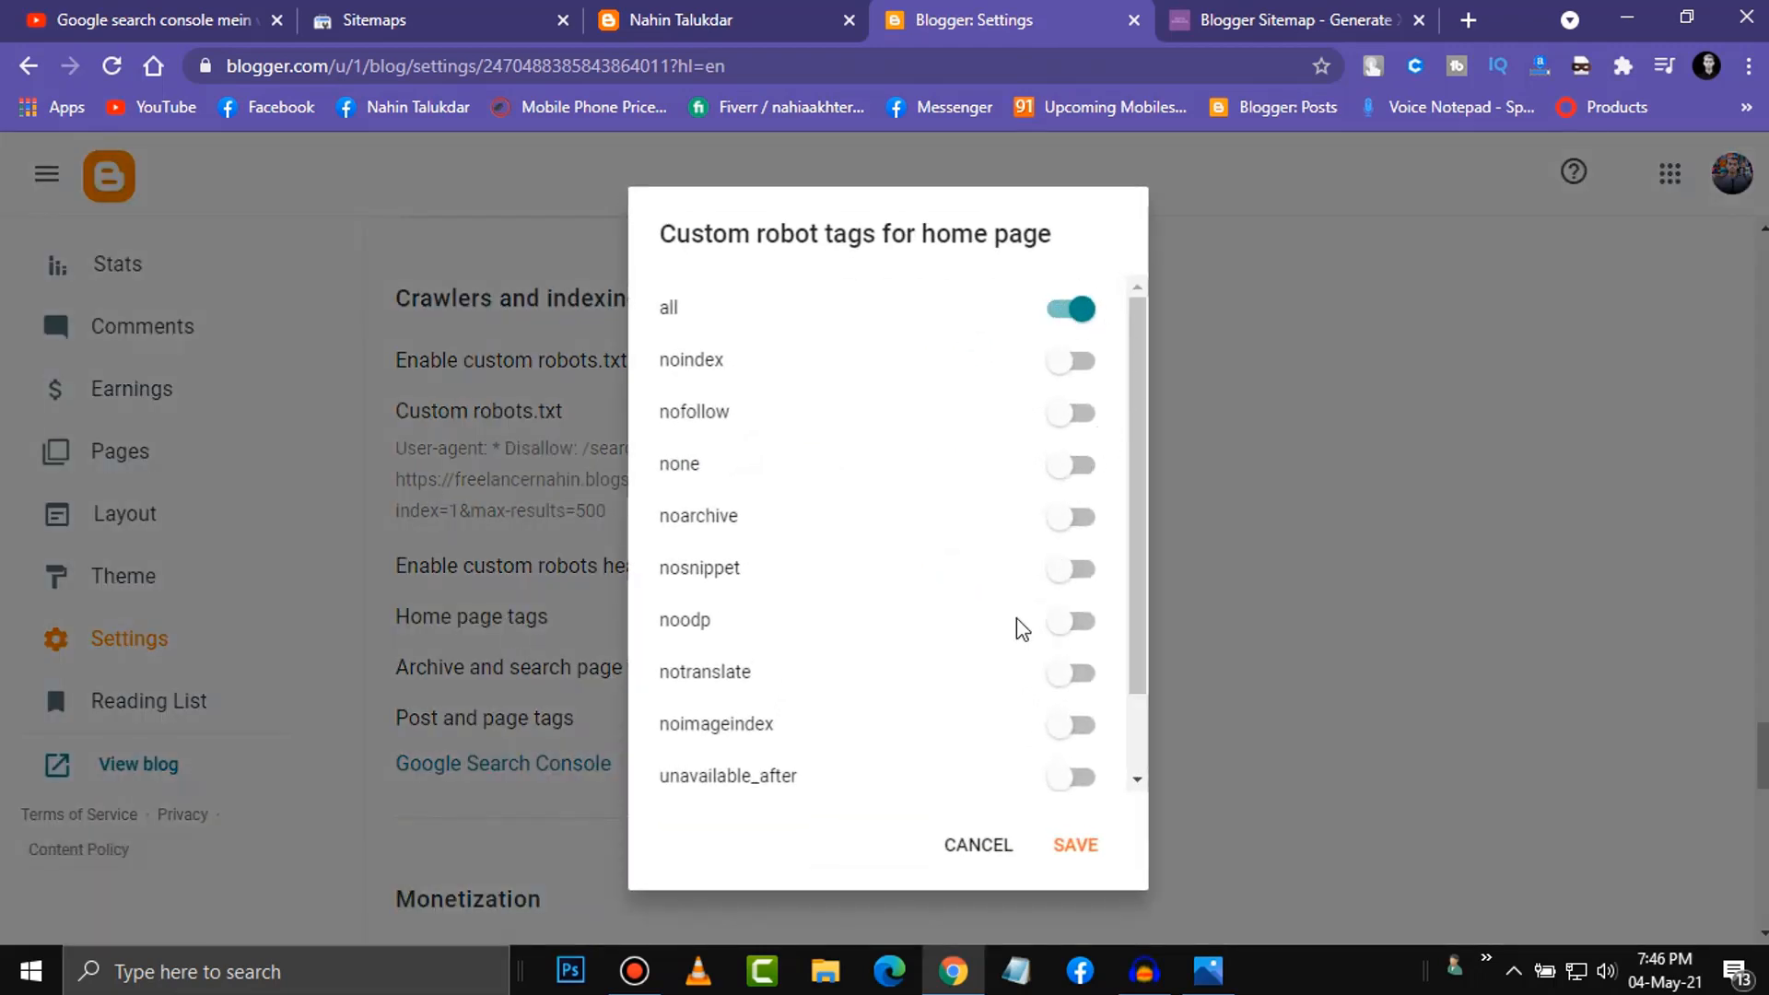
{"action": "left_click", "coordinate": [1080, 622]}
{"action": "left_click", "coordinate": [1081, 852]}
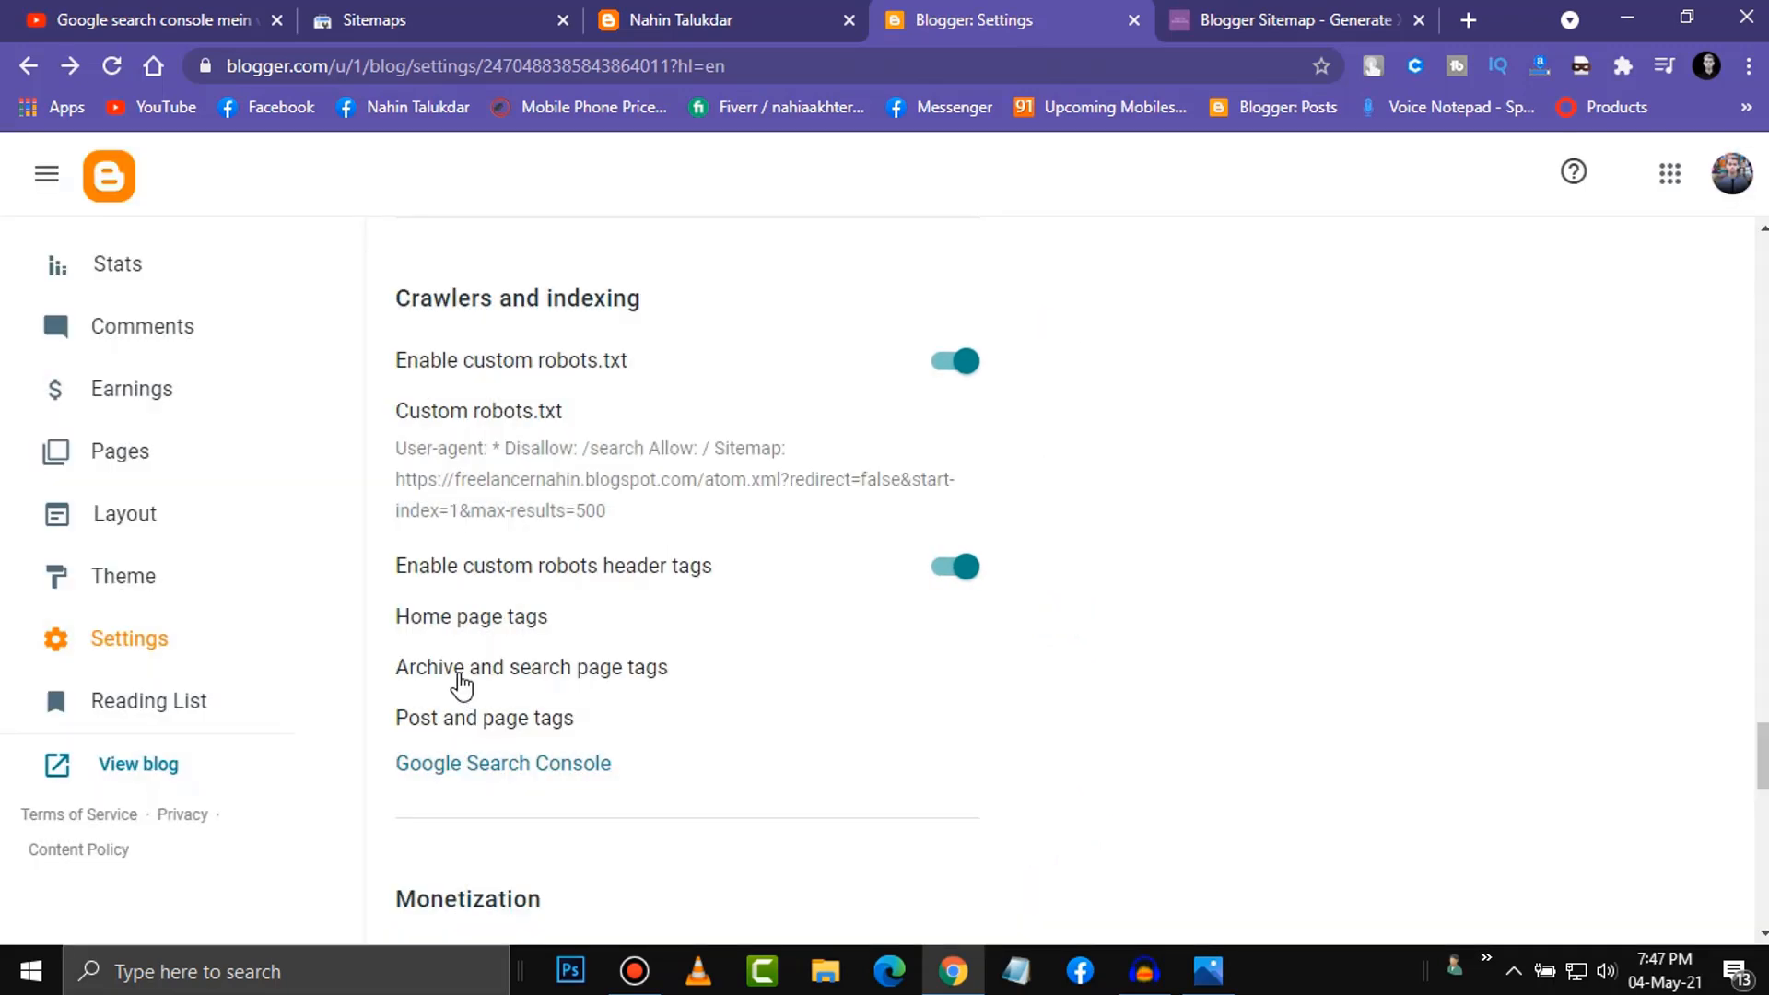
Turn on noindex and noodp in the custom robot tags for archive and search pages, and save them.
{"action": "left_click", "coordinate": [474, 682]}
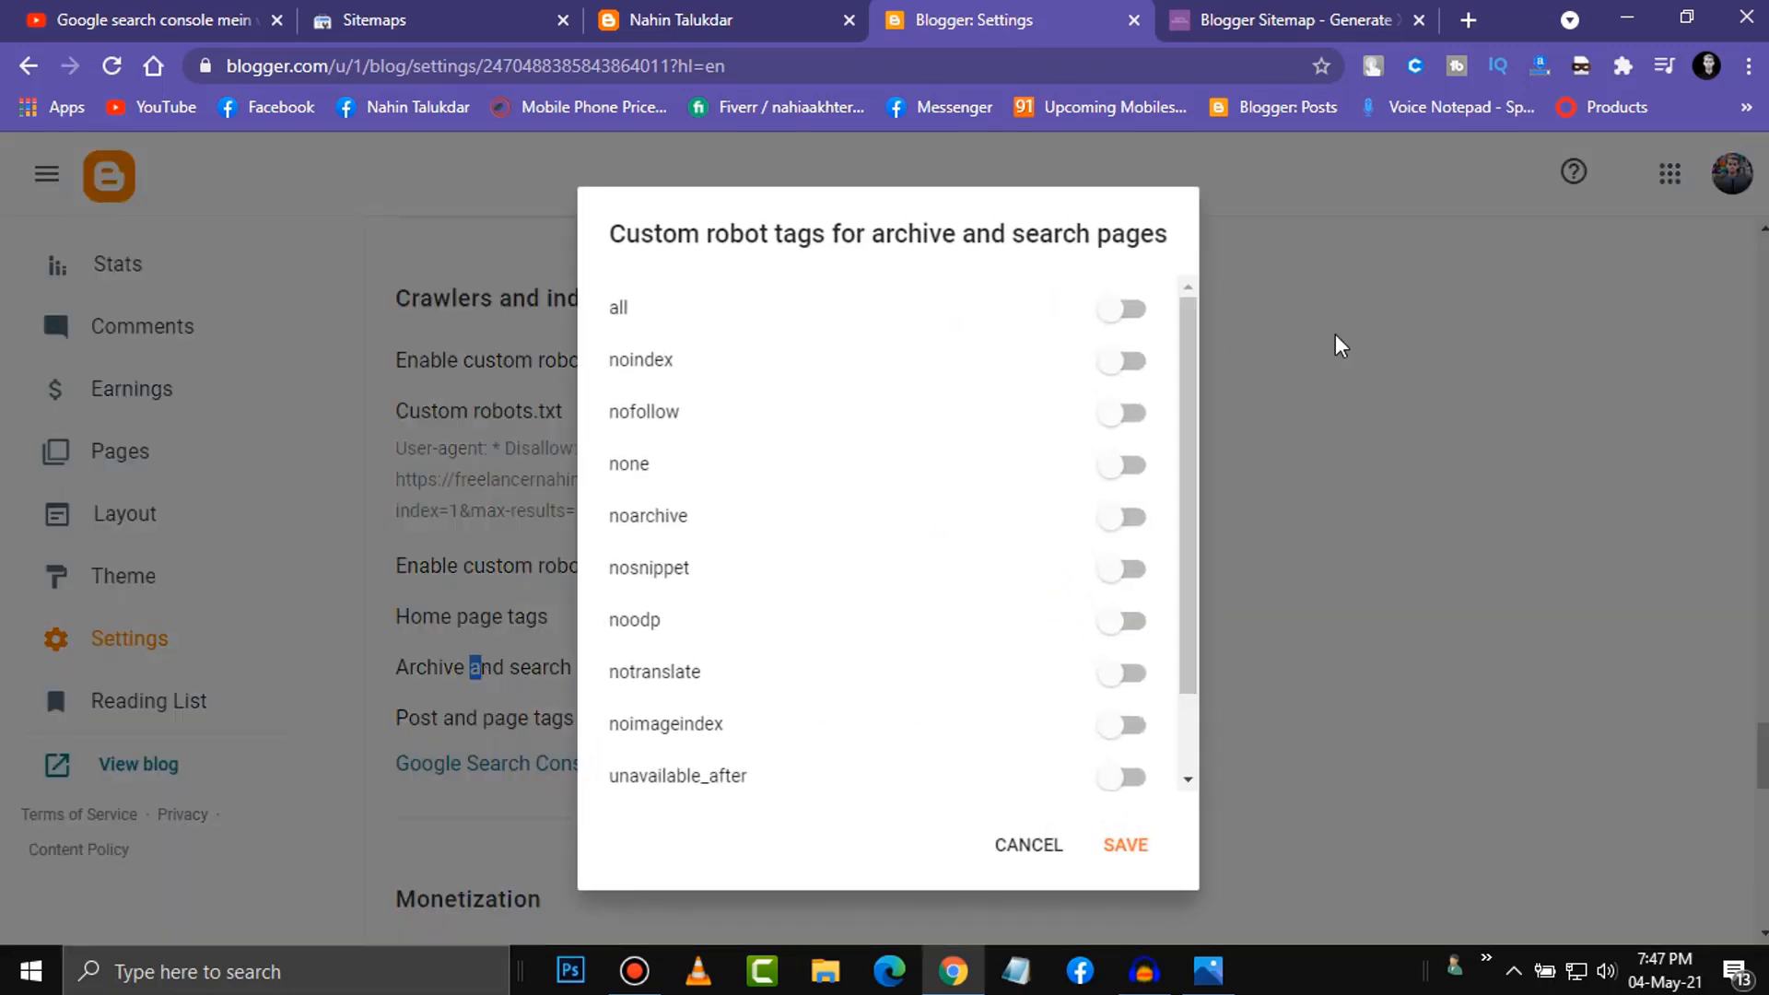
{"action": "left_click", "coordinate": [1126, 369]}
{"action": "left_click", "coordinate": [1115, 628]}
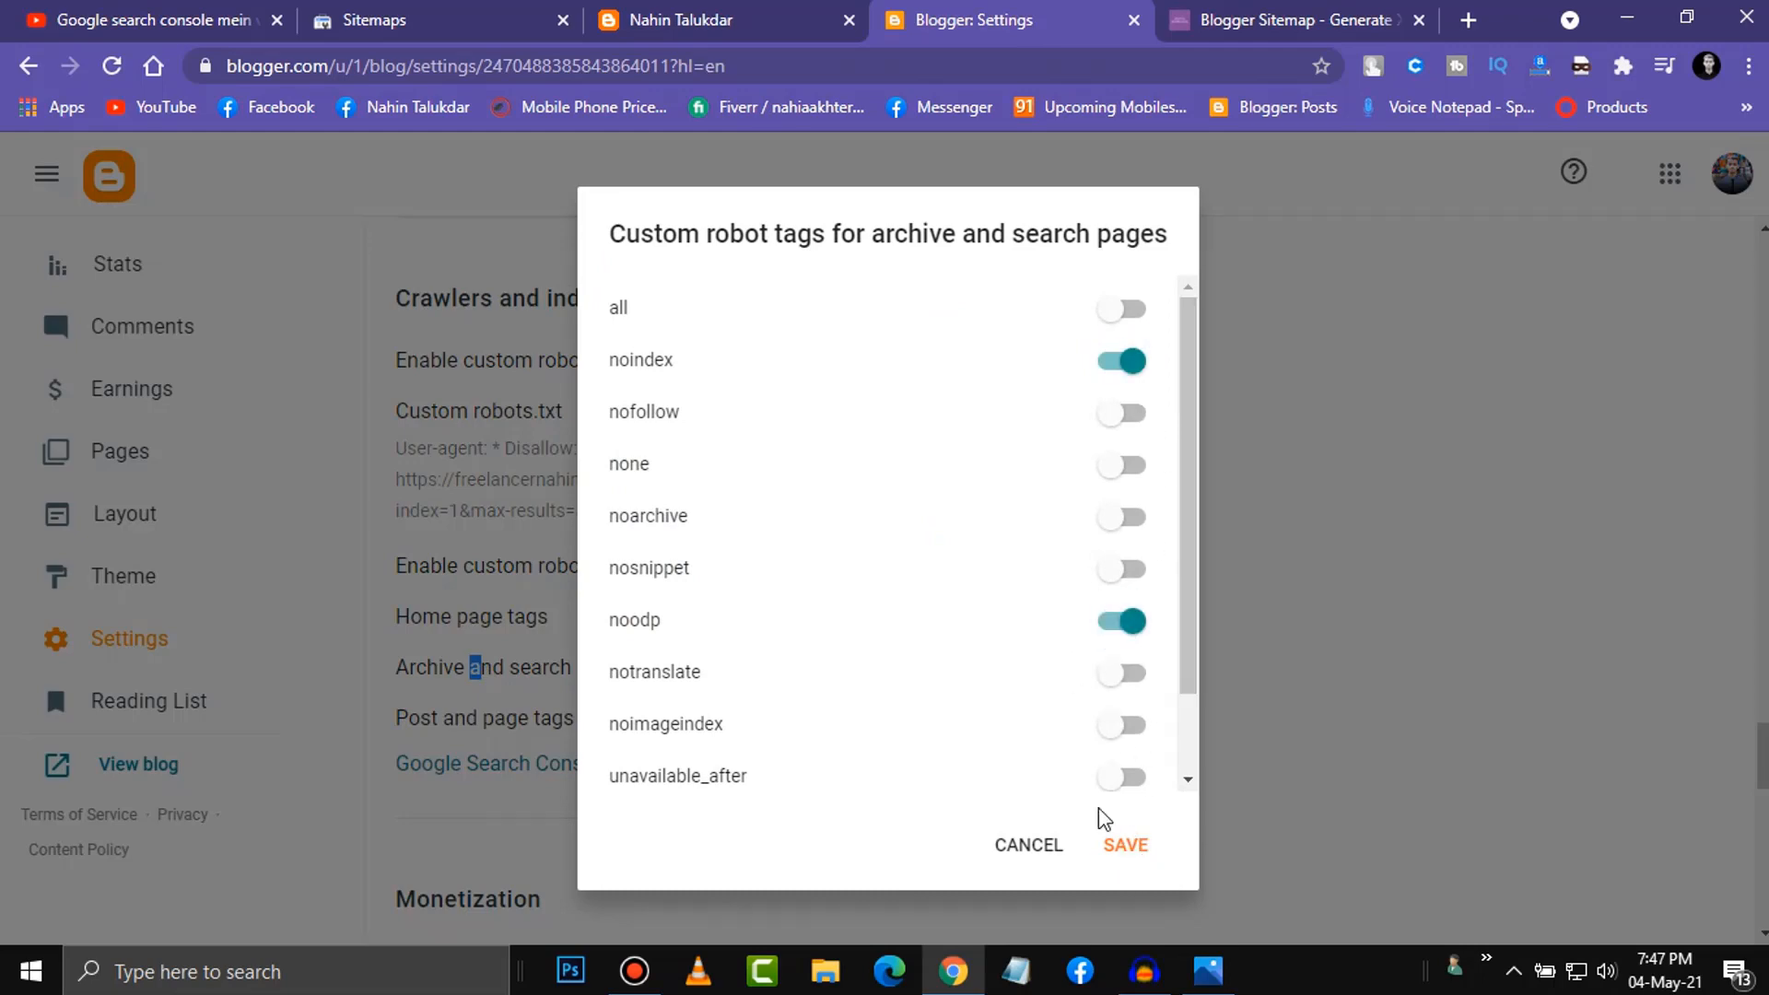
{"action": "left_click", "coordinate": [1126, 846]}
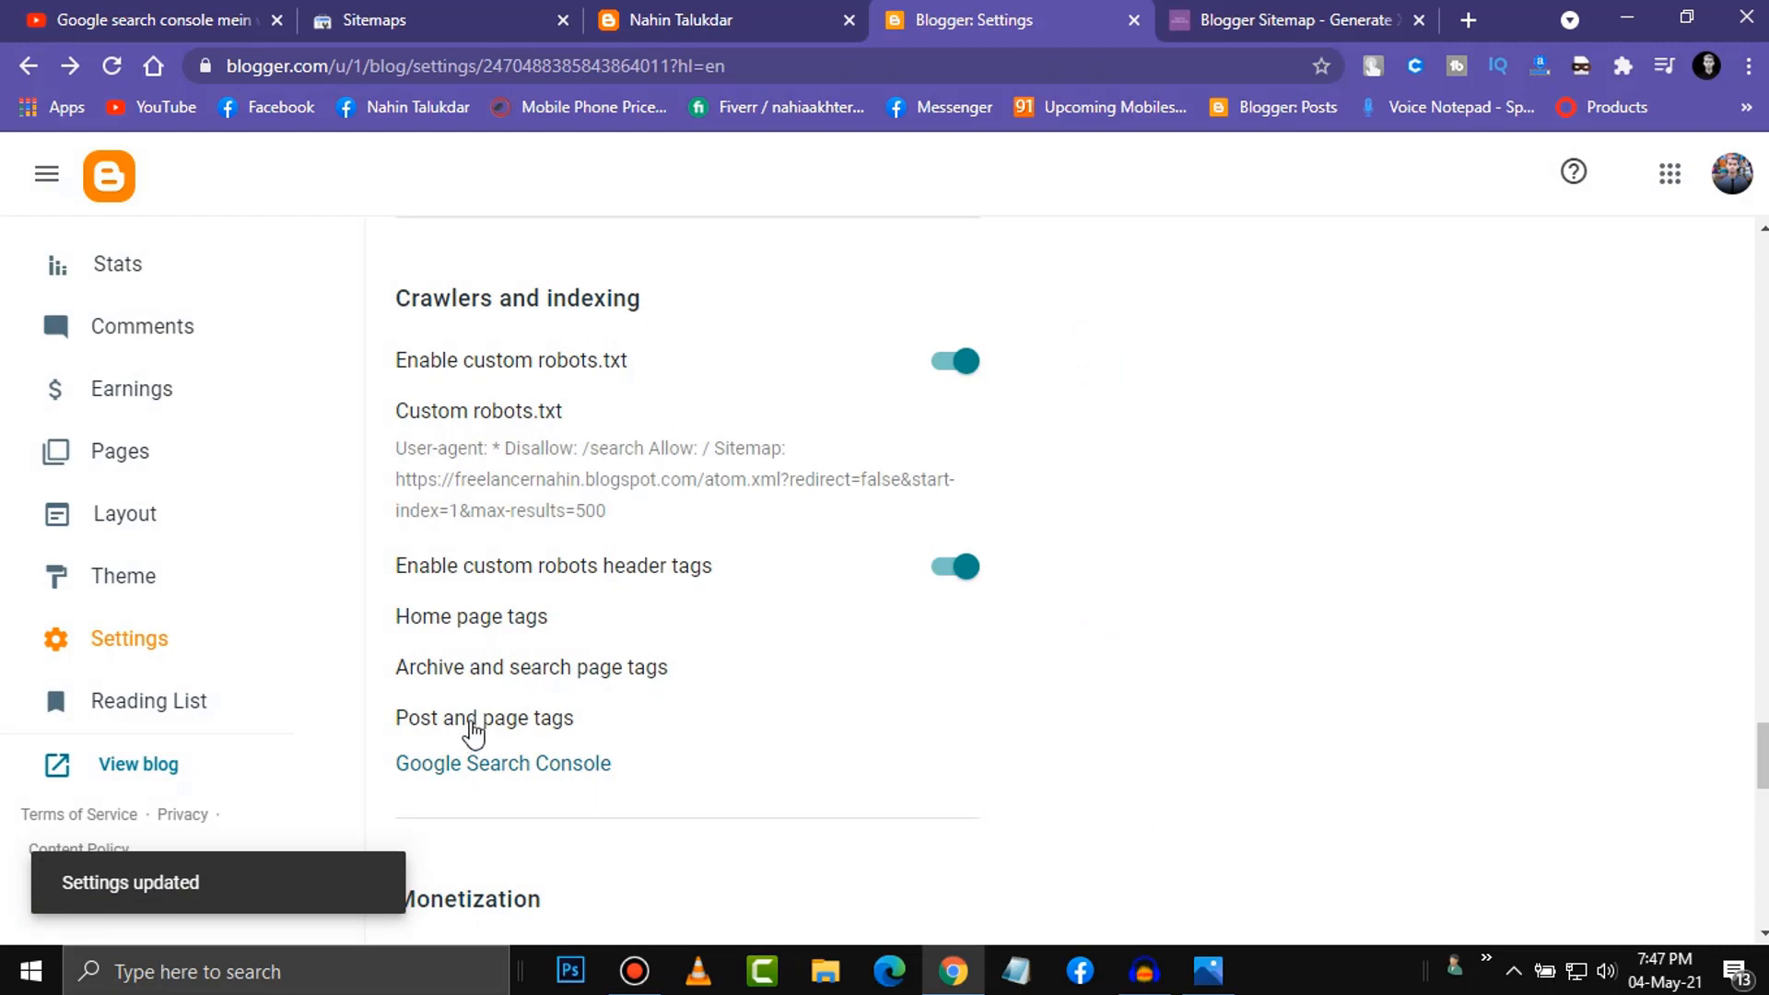
Turn on all and noodp in the custom robot tags for posts and pages, and save them.
{"action": "left_click", "coordinate": [473, 728]}
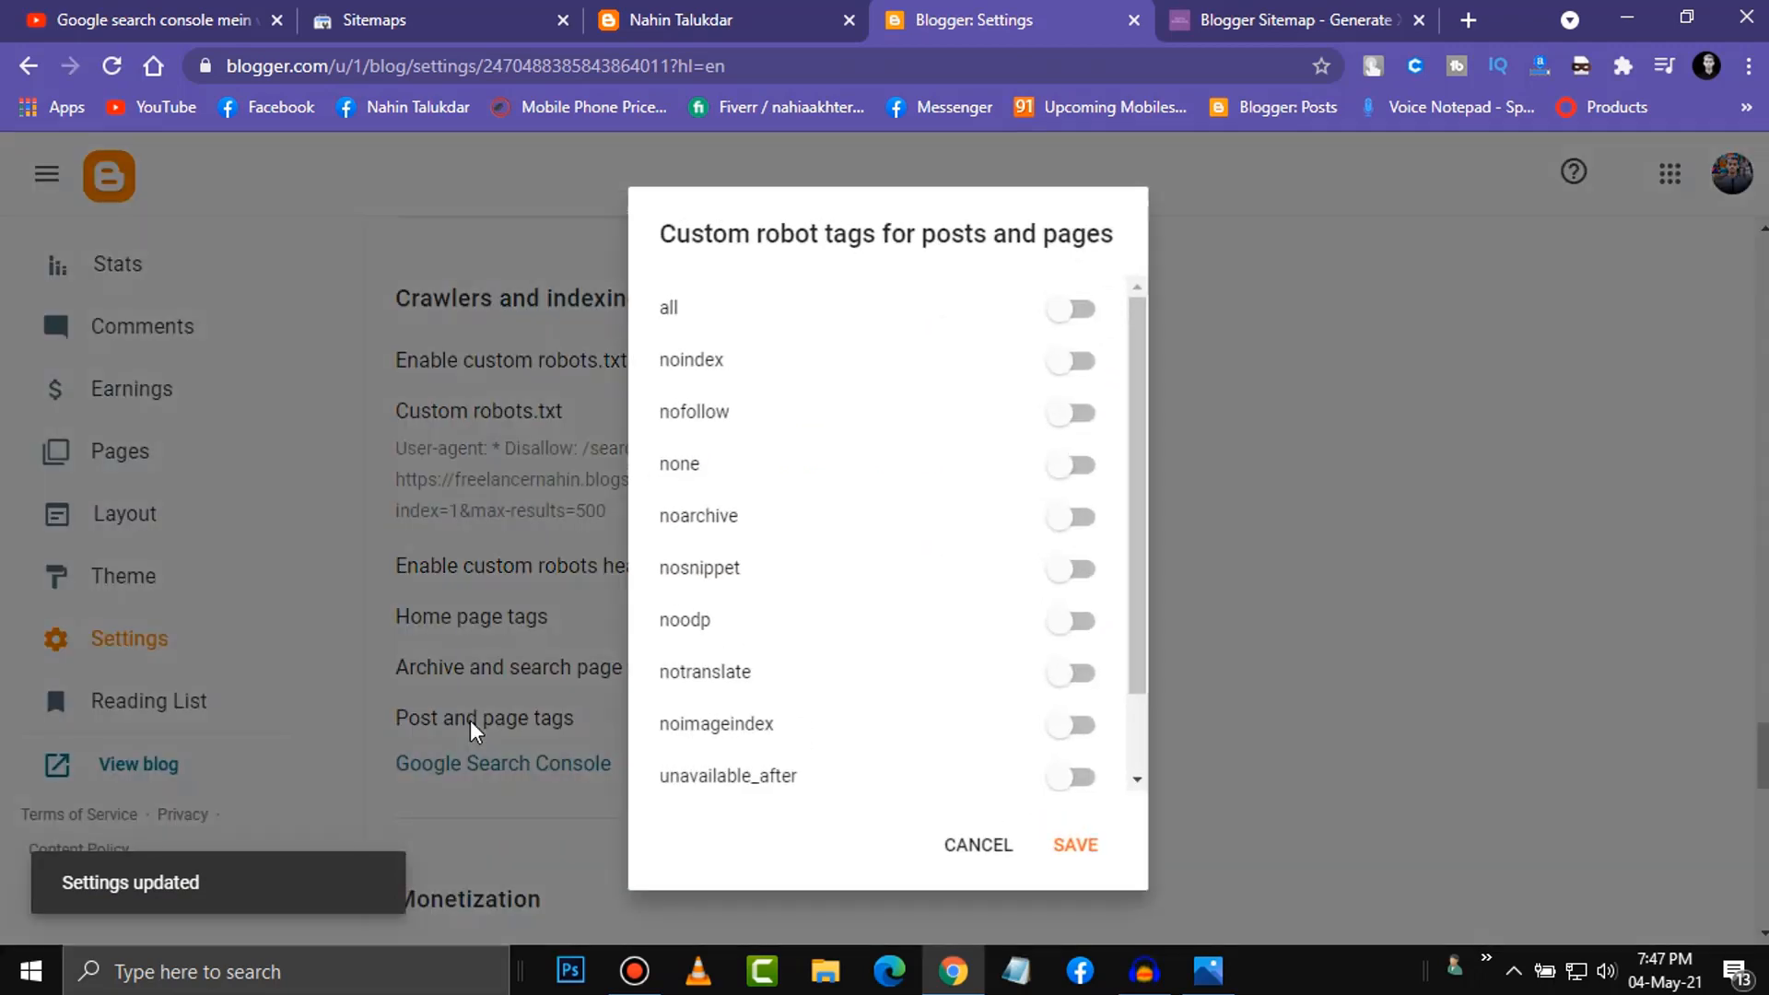
{"action": "left_click", "coordinate": [1068, 312]}
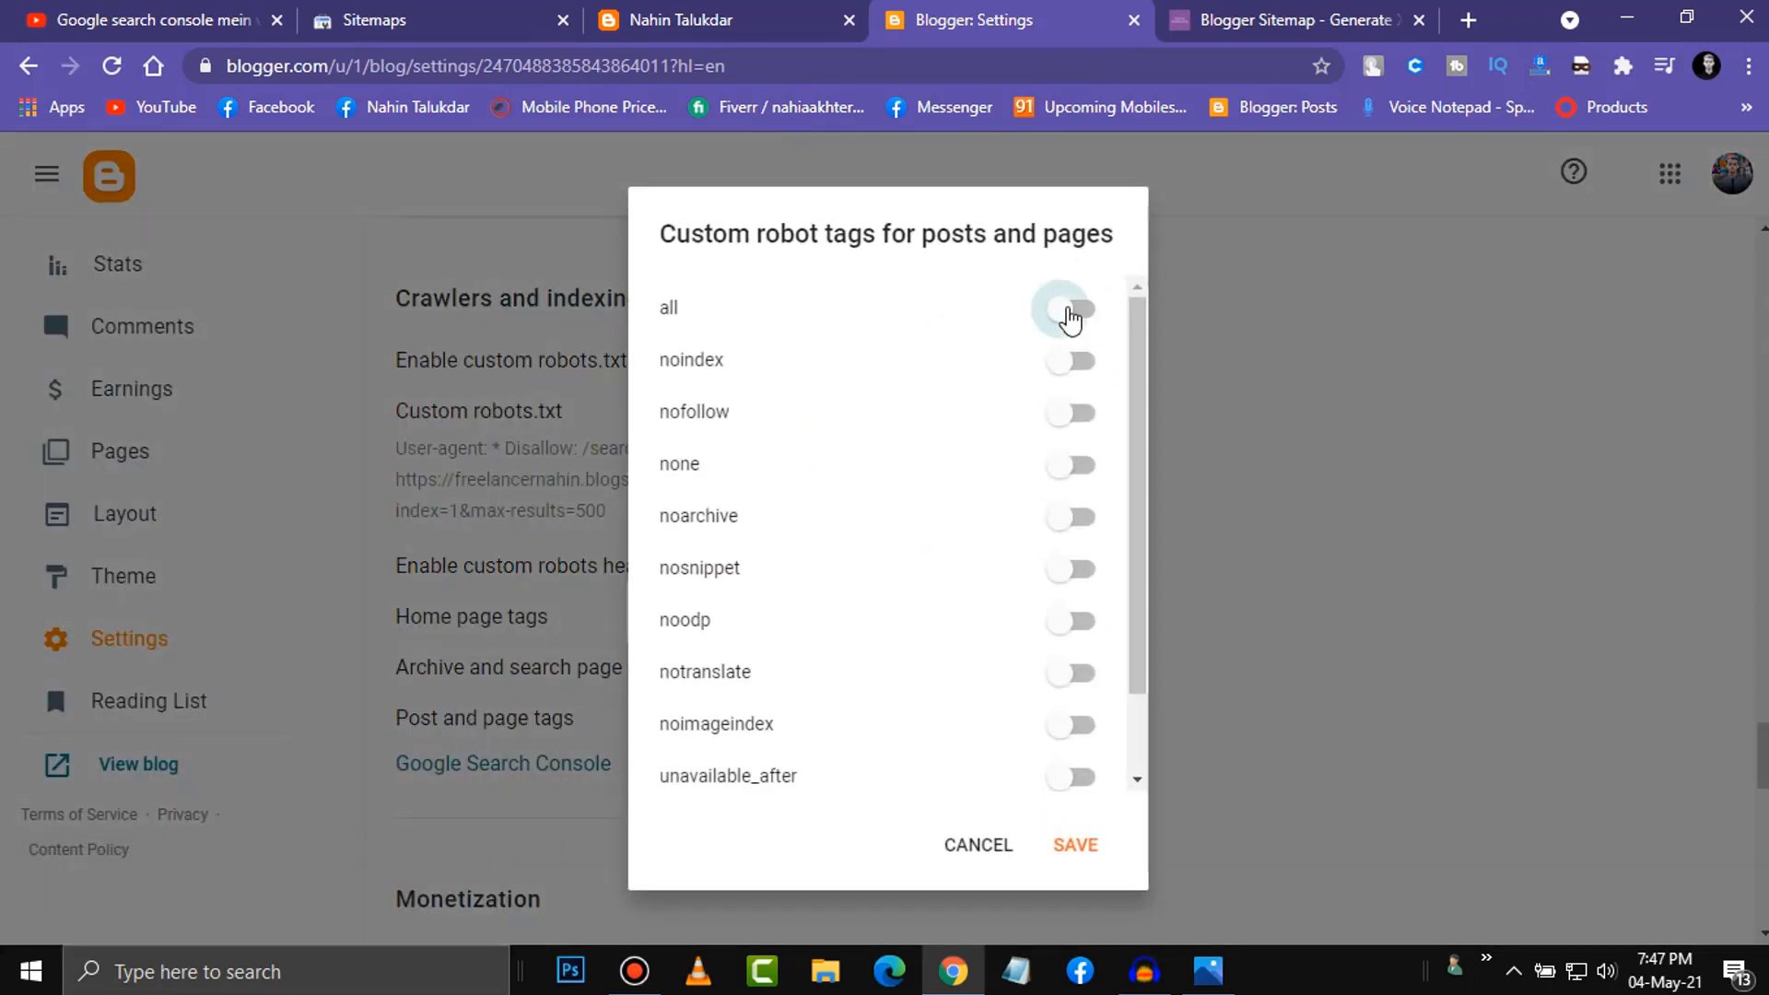
{"action": "left_click", "coordinate": [1069, 621]}
{"action": "left_click", "coordinate": [1078, 846]}
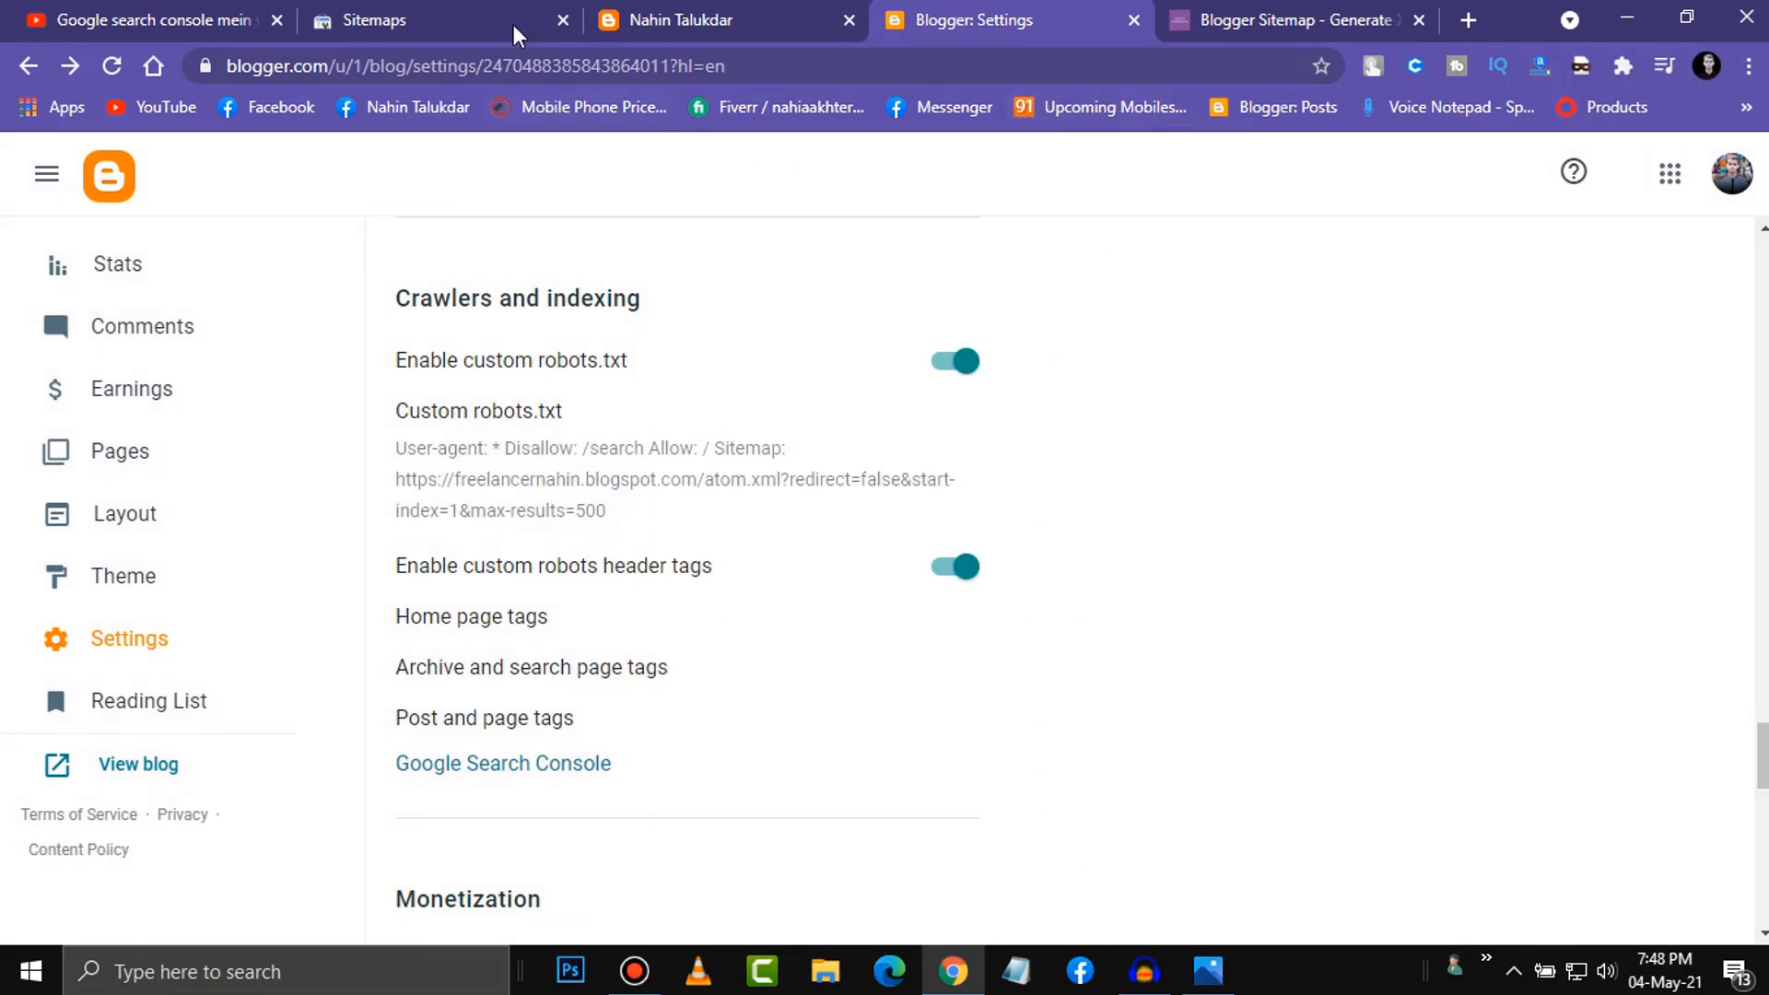
Switch to Google Search Console's Sitemaps page and submit sitemap.xml as a new sitemap for the tricksbdpro.blogspot.com property.
{"action": "left_click", "coordinate": [512, 24]}
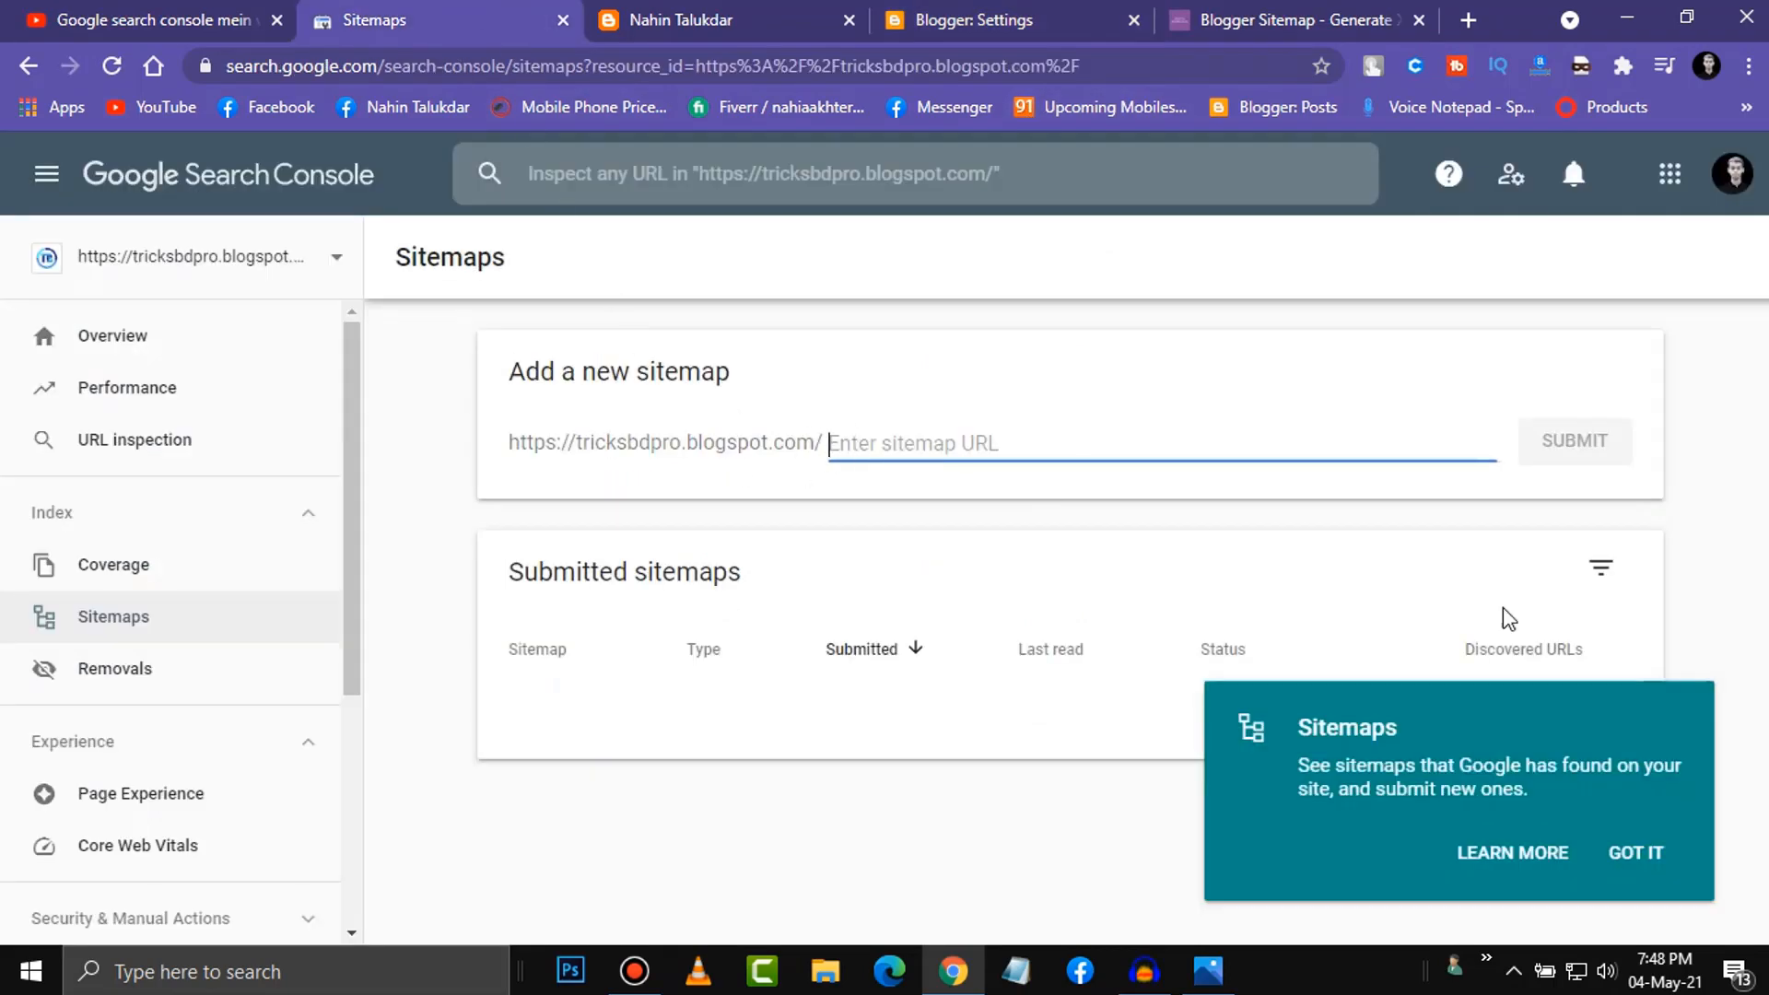
{"action": "left_click", "coordinate": [1653, 852]}
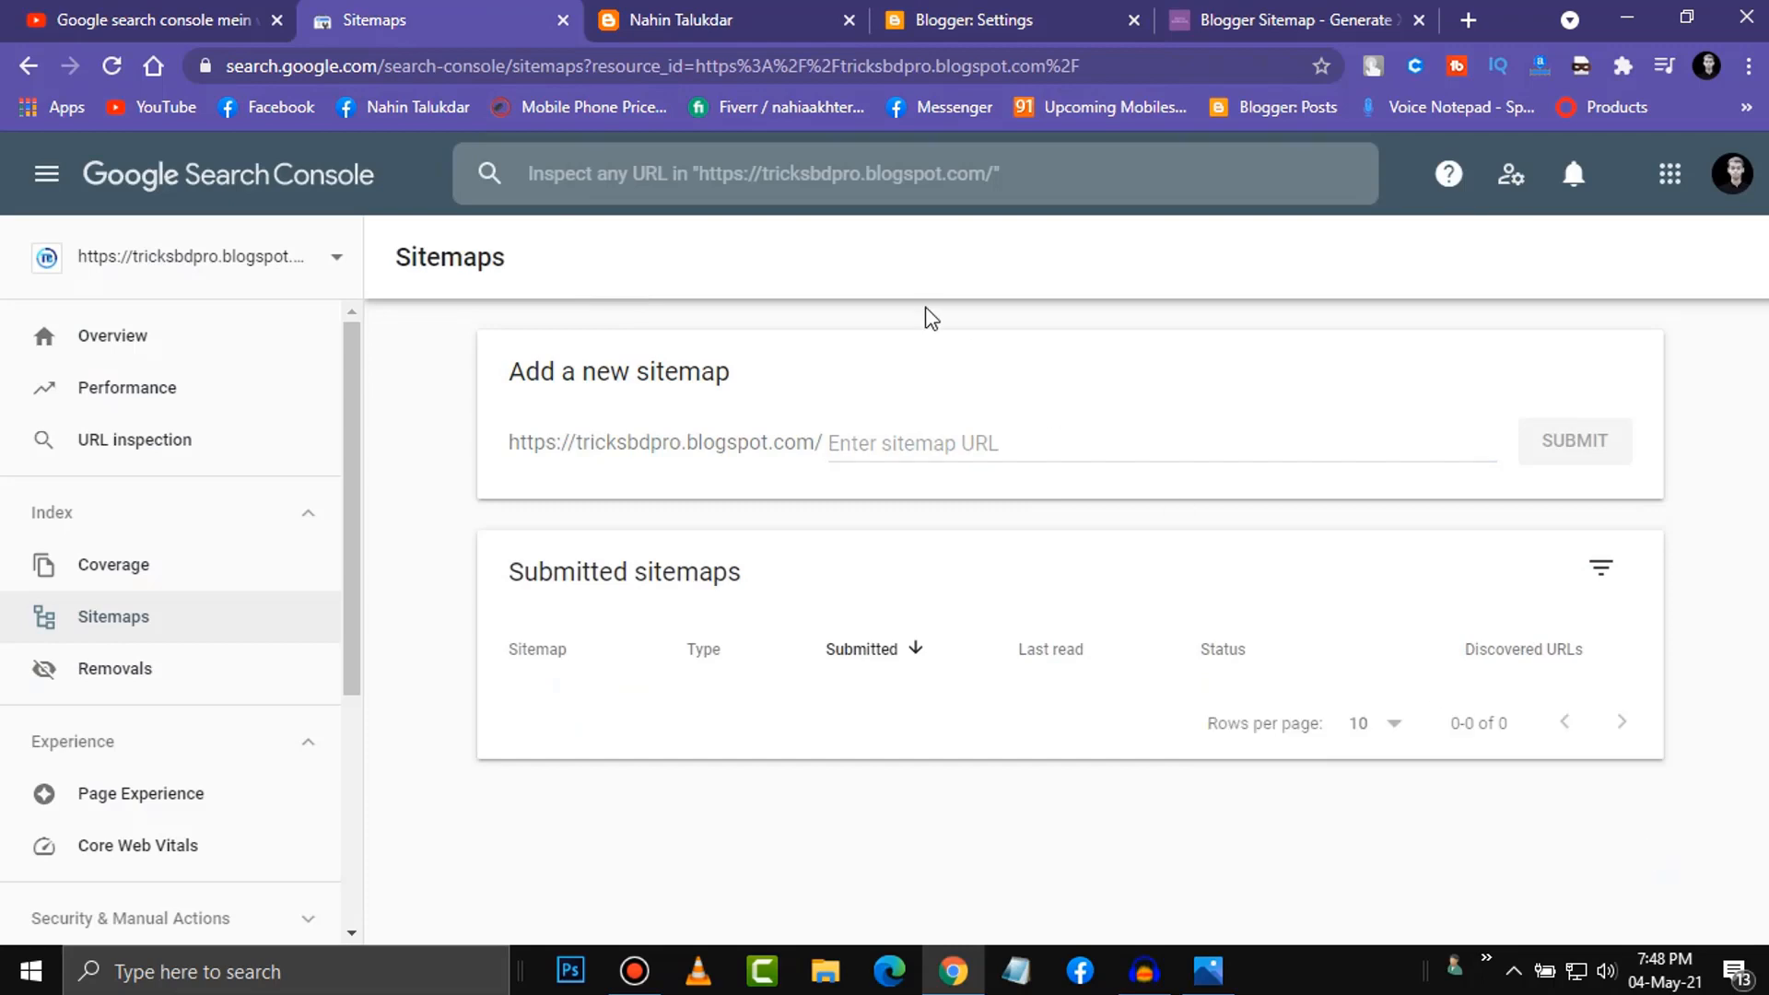
{"action": "left_click", "coordinate": [914, 444]}
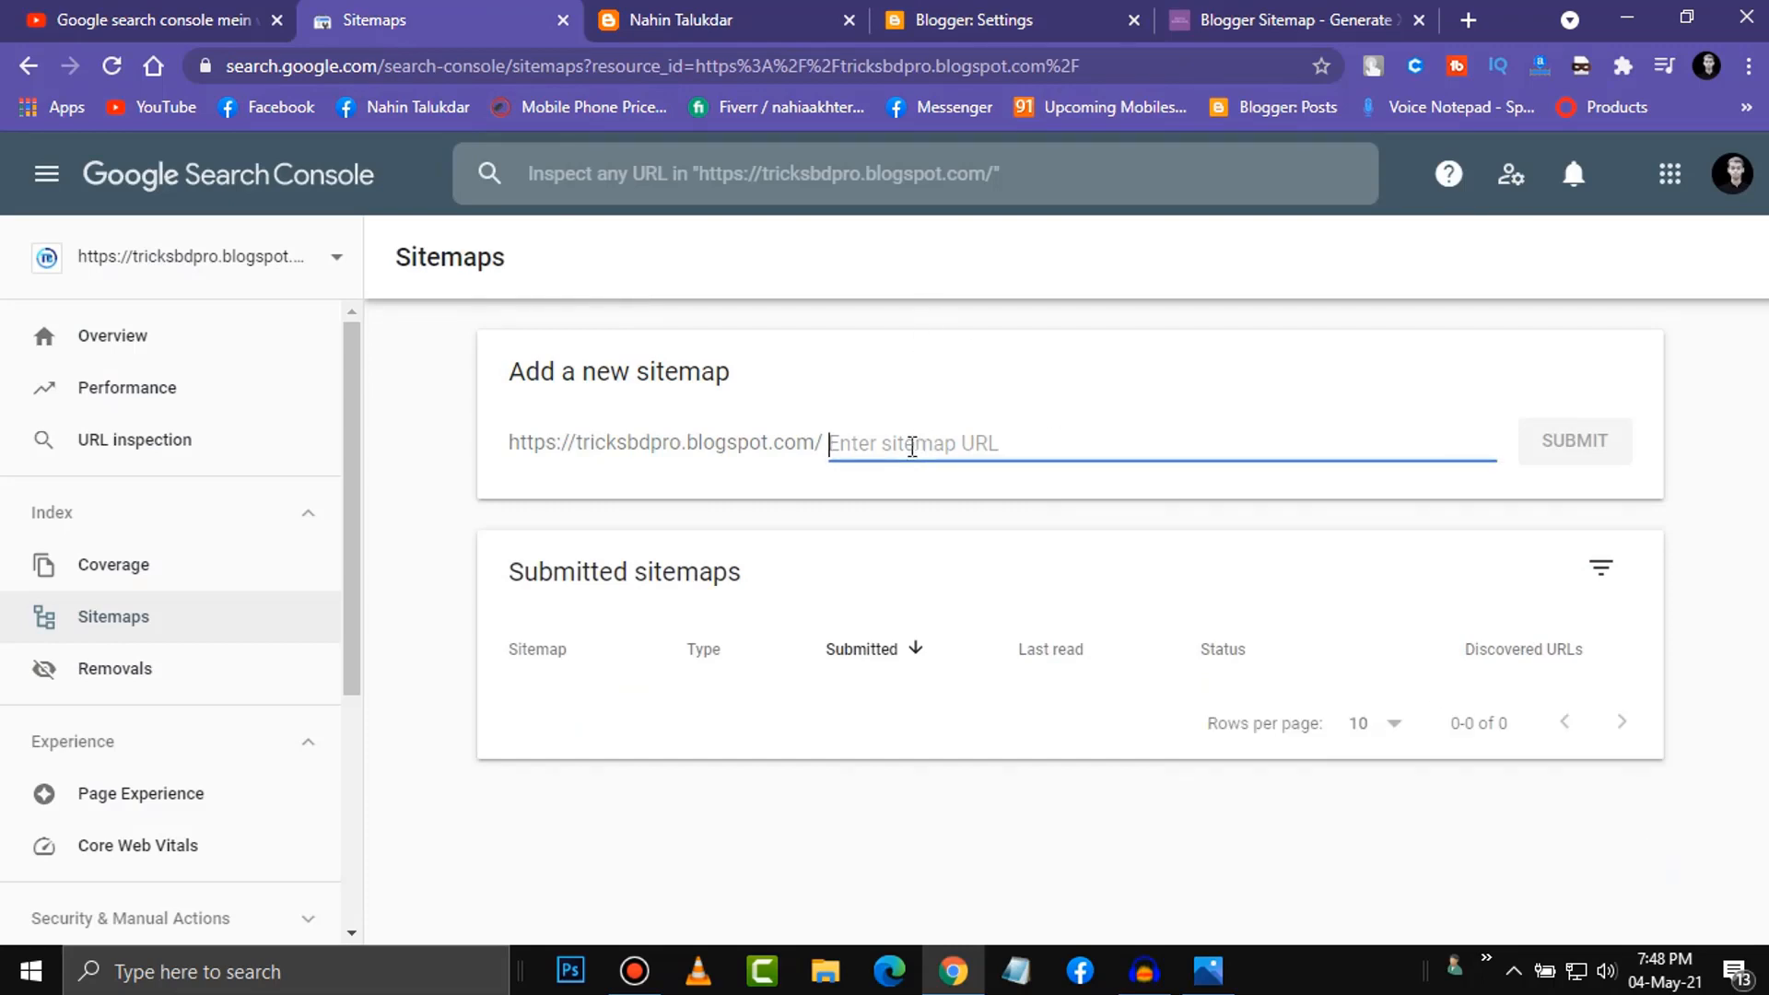
{"action": "type", "text": "sitemap.xml"}
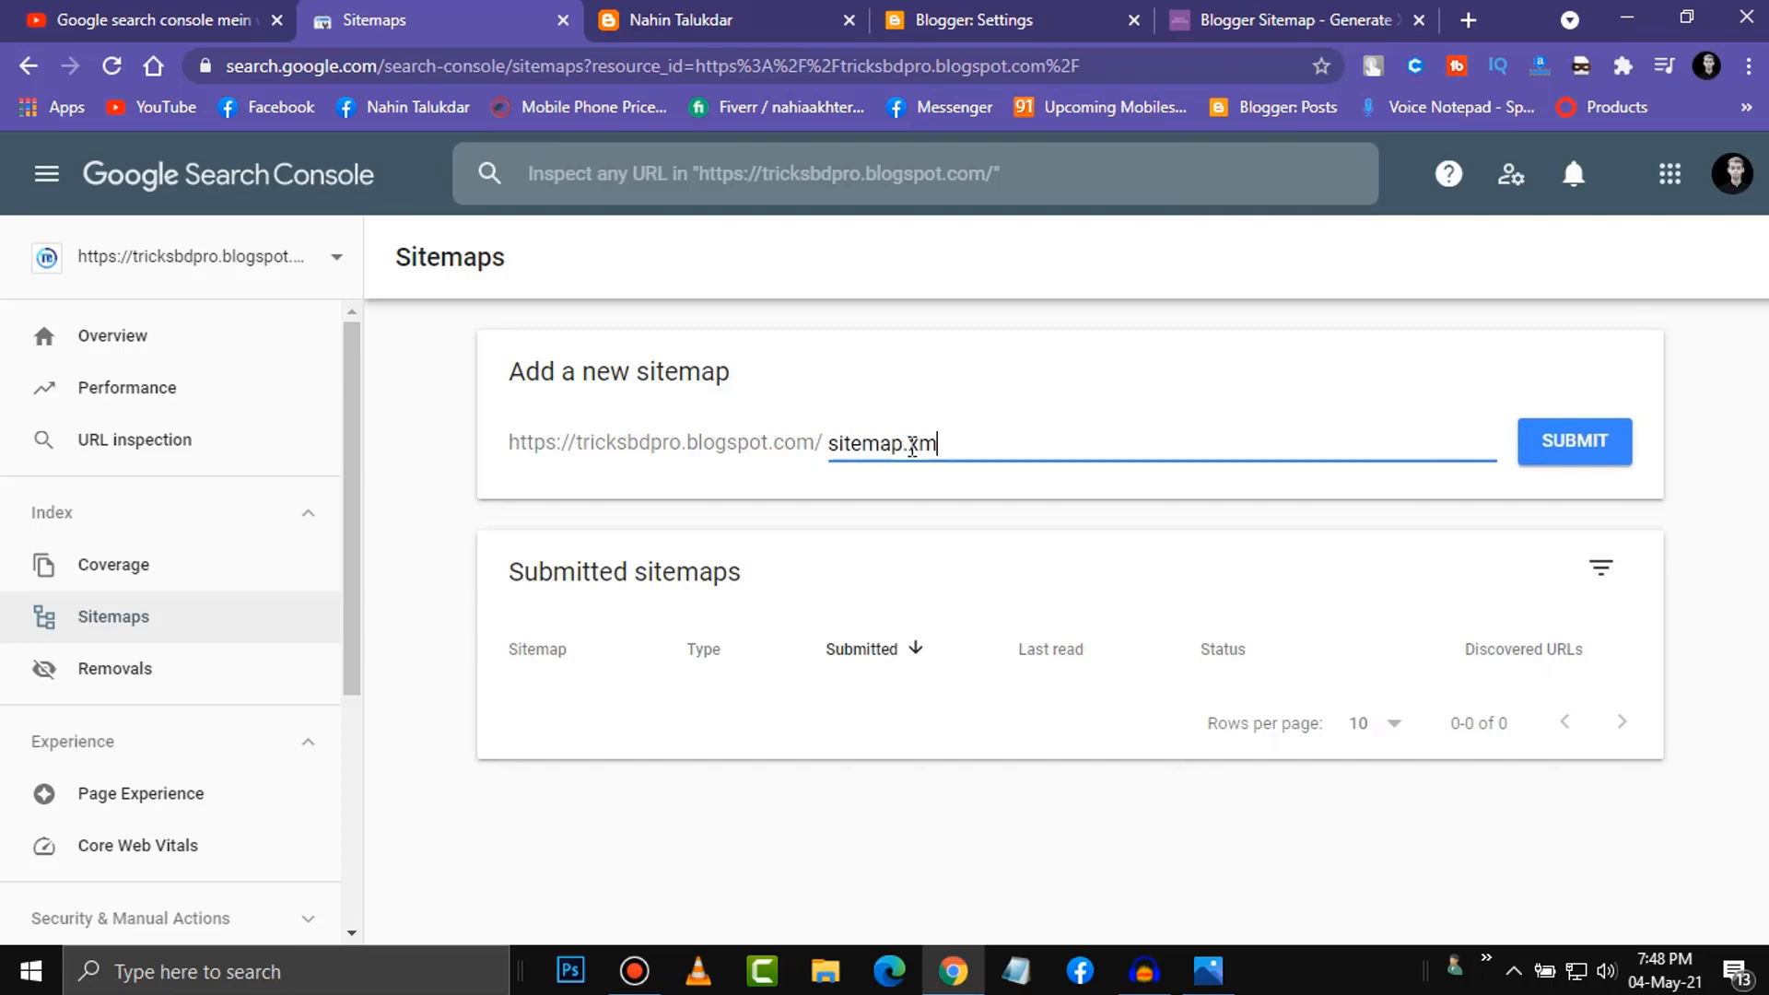
{"action": "left_click", "coordinate": [1581, 446]}
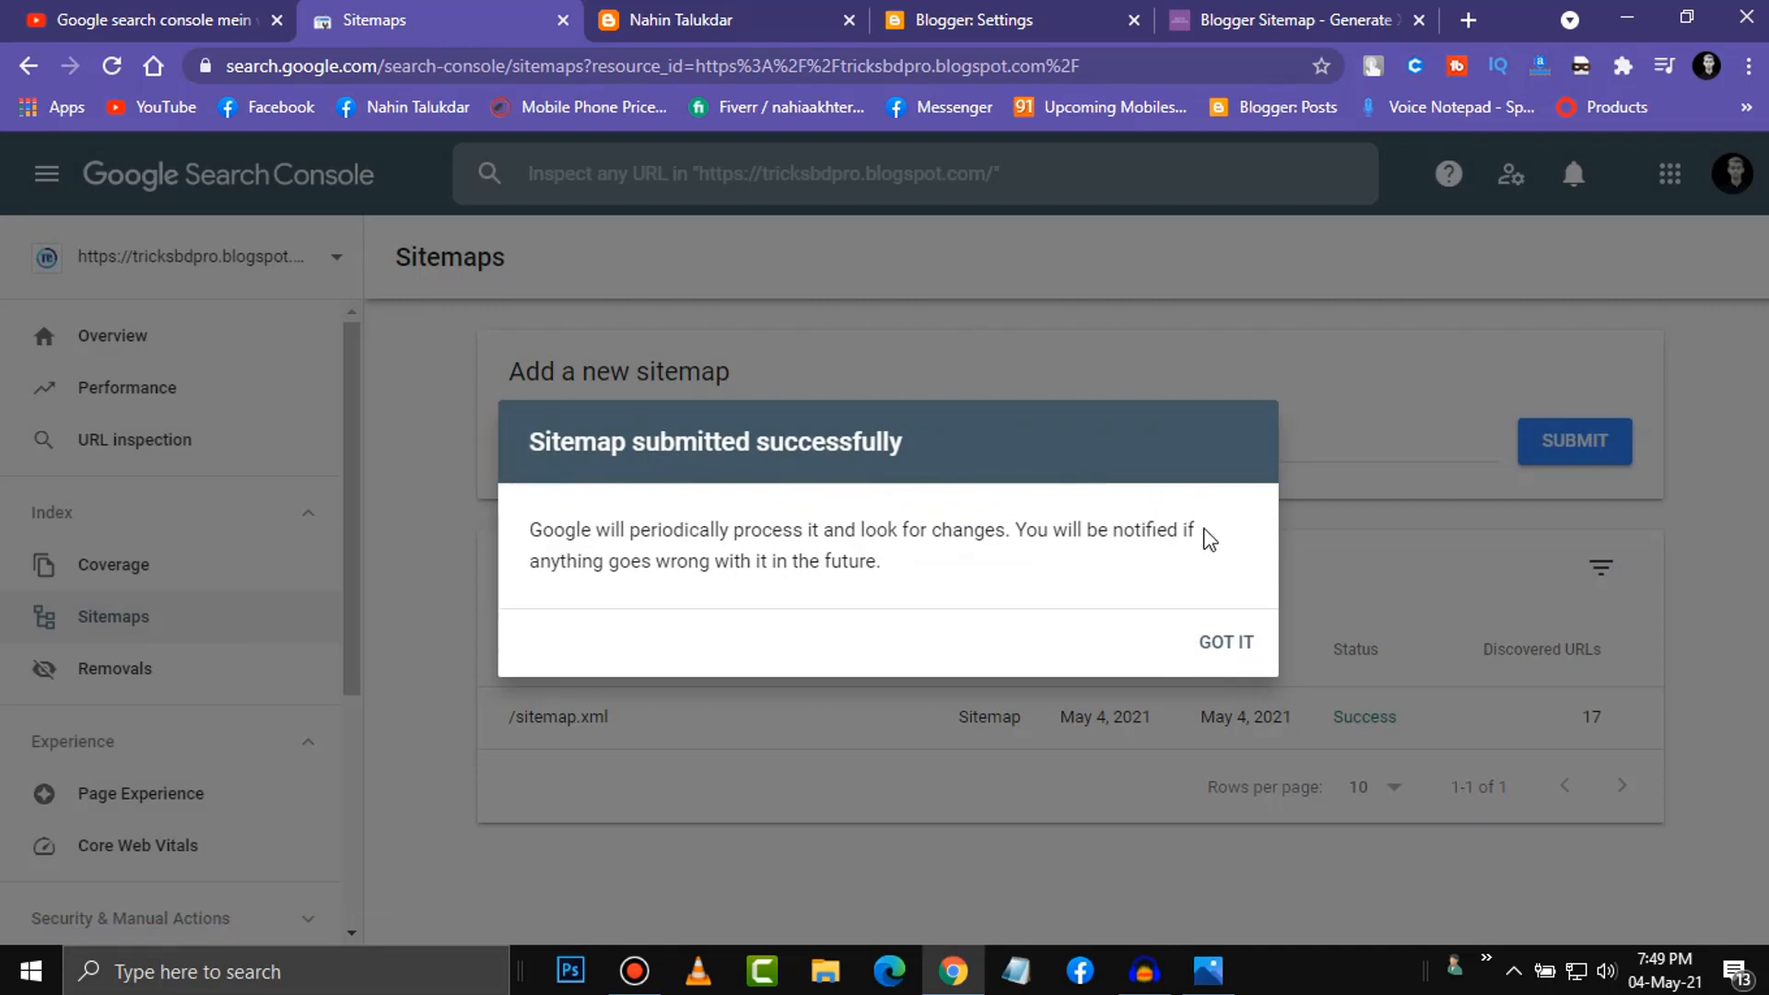
{"action": "left_click", "coordinate": [1227, 645]}
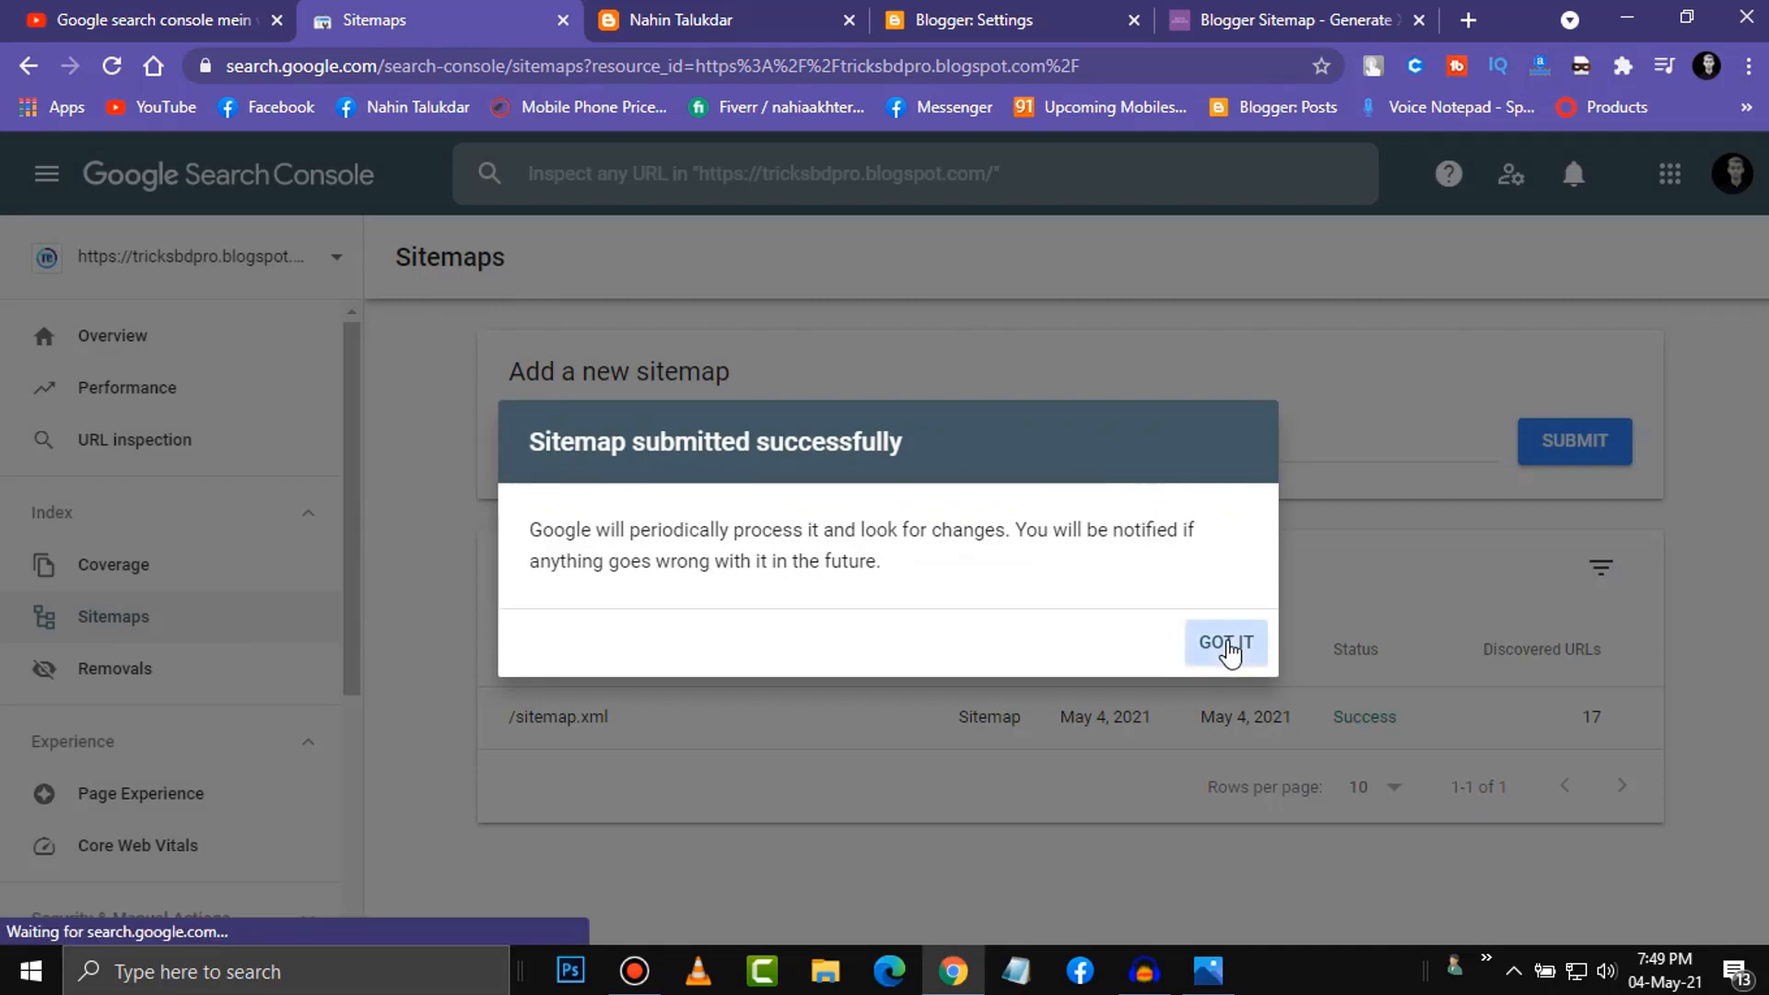